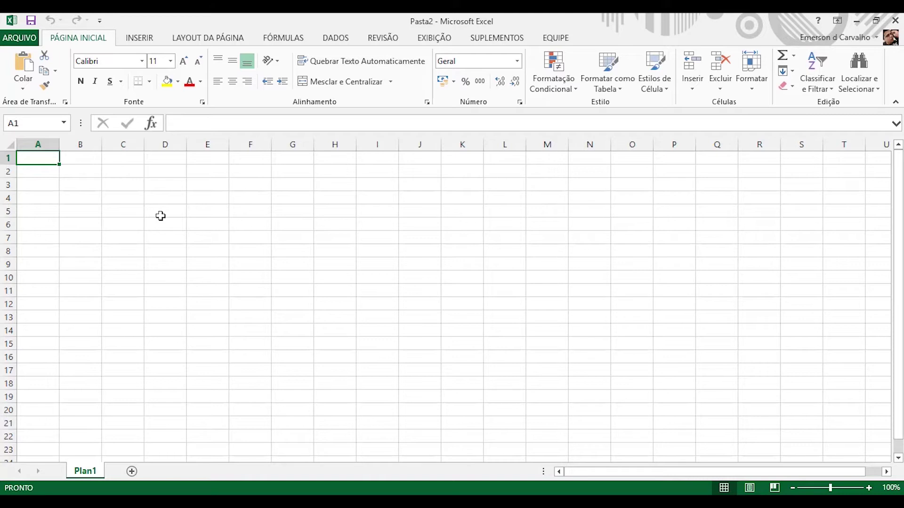
Step: Type +, -, / and * into A1, B1, C1 and D1, then select those four header cells
{"action": "type", "text": "+"}
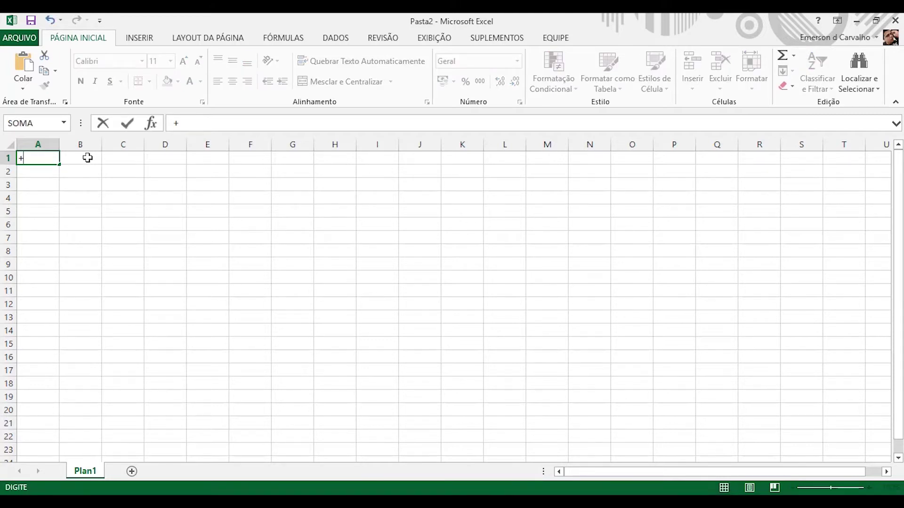
{"action": "left_click", "coordinate": [88, 158]}
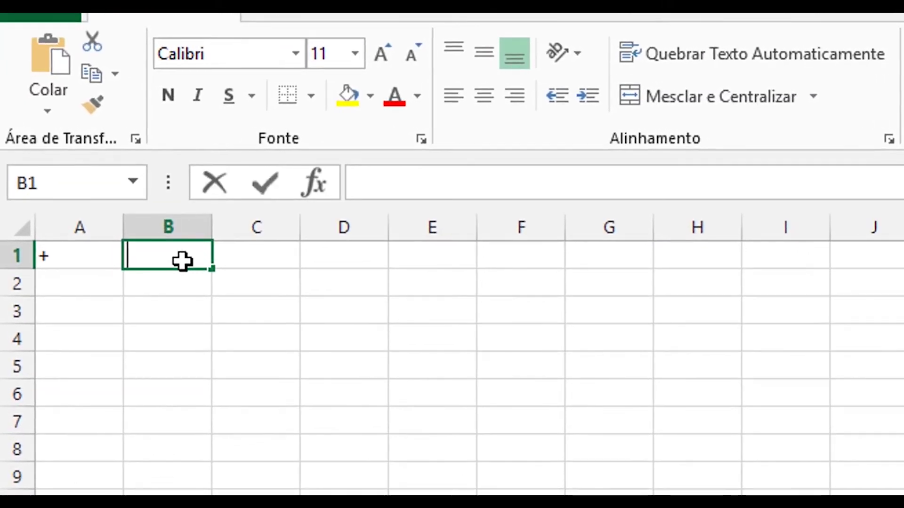
{"action": "type", "text": "-"}
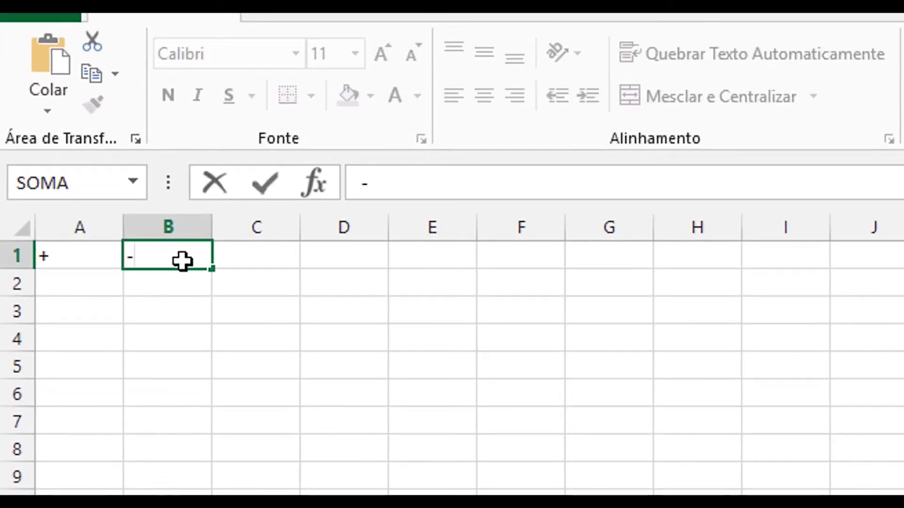
{"action": "key", "text": "Return"}
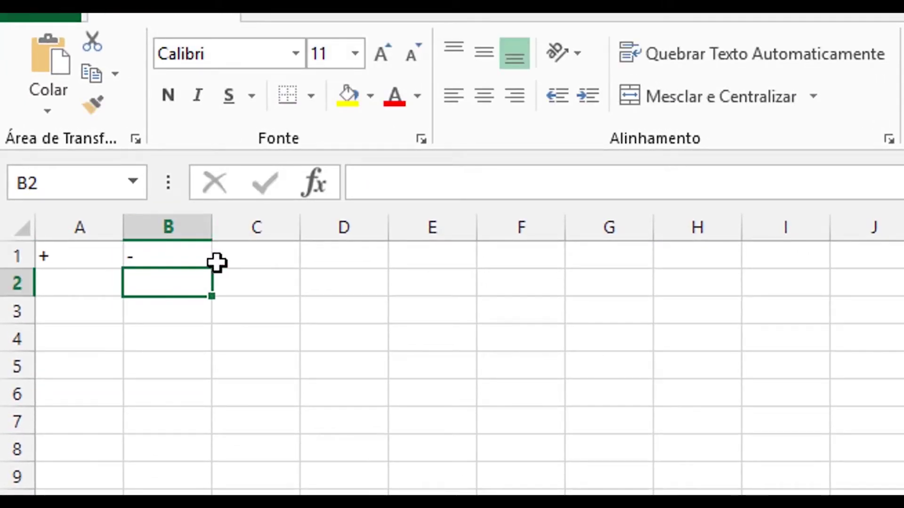
{"action": "left_click", "coordinate": [269, 260]}
{"action": "type", "text": "/"}
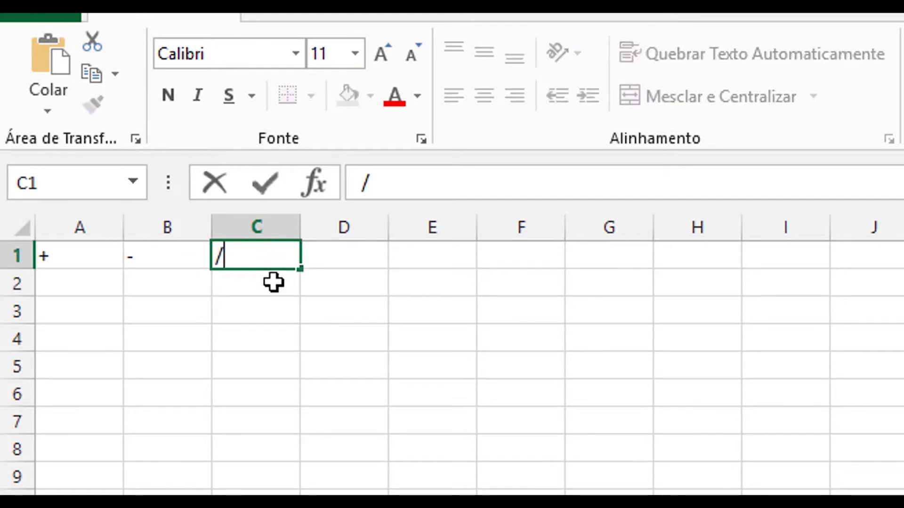
{"action": "key", "text": "Return"}
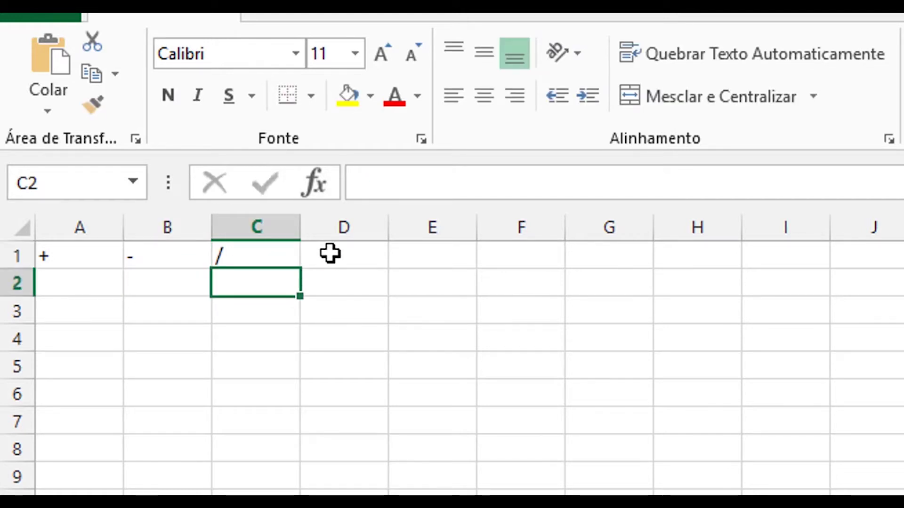
{"action": "left_click", "coordinate": [330, 254]}
{"action": "type", "text": "*"}
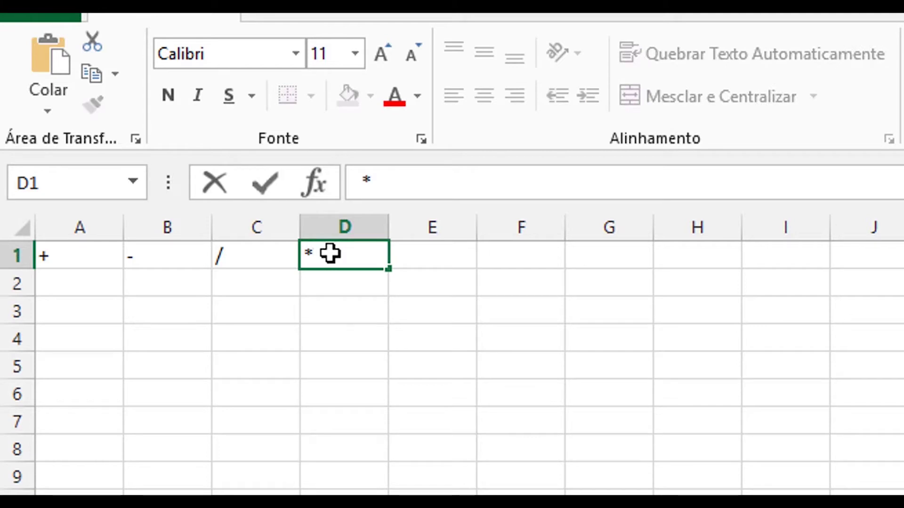
{"action": "key", "text": "Return"}
{"action": "left_click_drag", "start_coordinate": [64, 258], "coordinate": [329, 257]}
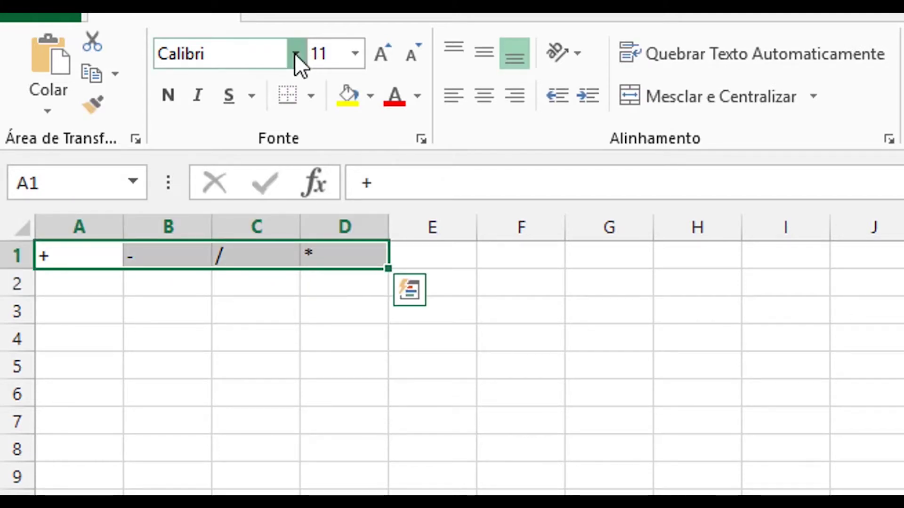
Step: Center the header symbols vertically and horizontally, fill them yellow and make them bold
{"action": "left_click", "coordinate": [484, 53]}
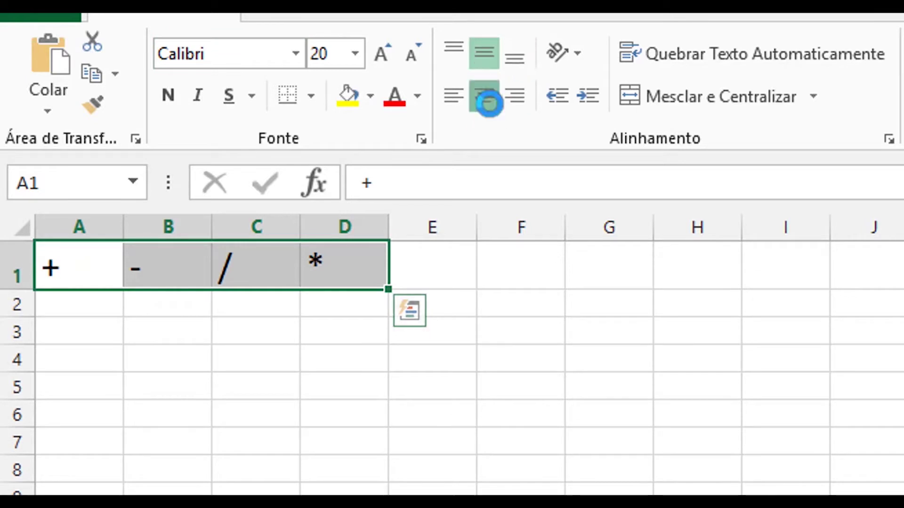
{"action": "left_click", "coordinate": [490, 106]}
{"action": "left_click", "coordinate": [351, 105]}
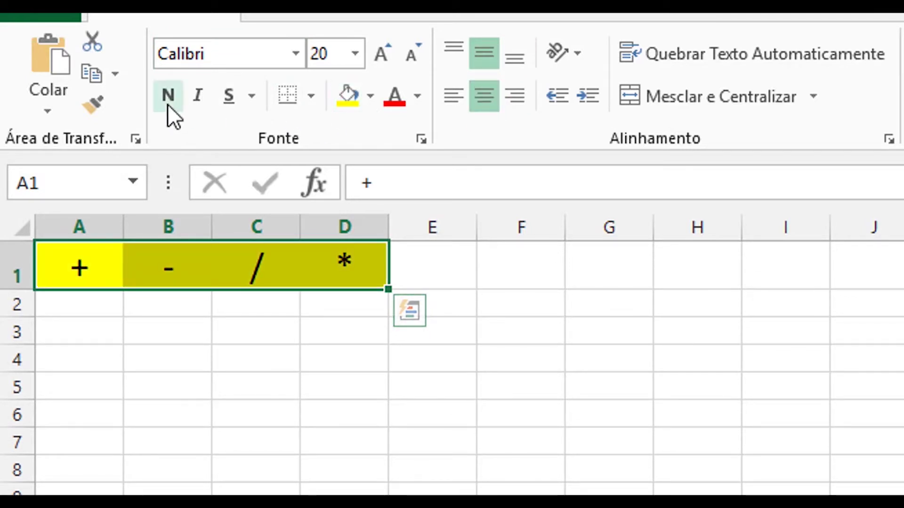
{"action": "left_click", "coordinate": [168, 96]}
Step: Apply All Borders to the table range A1:D12
{"action": "left_click_drag", "start_coordinate": [79, 268], "coordinate": [344, 492]}
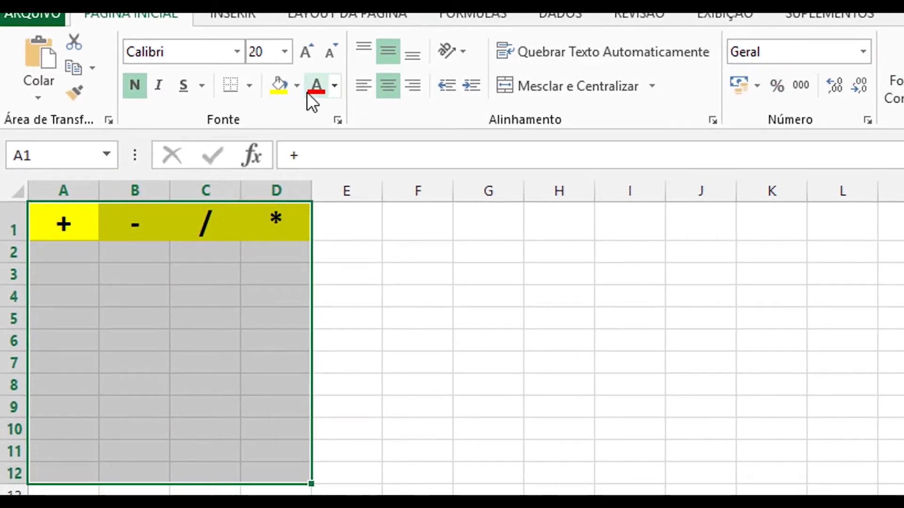
{"action": "left_click", "coordinate": [249, 86]}
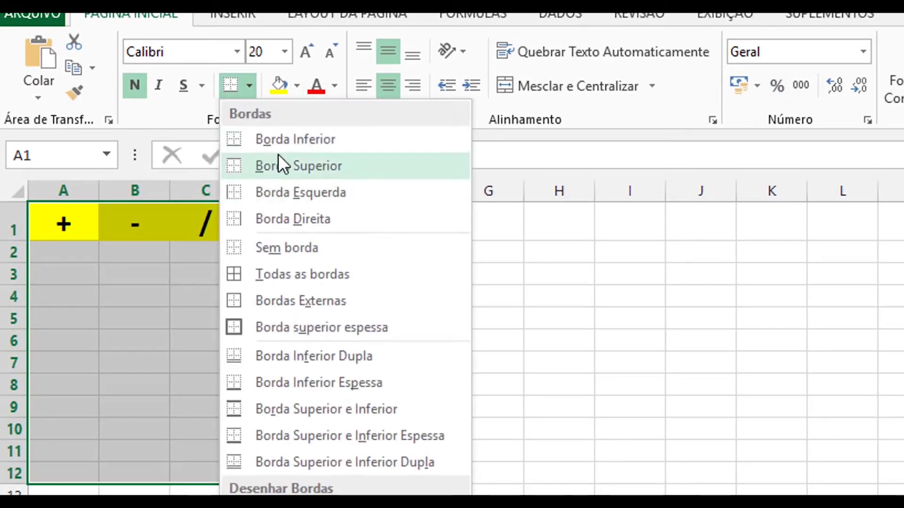
{"action": "left_click", "coordinate": [313, 277]}
{"action": "left_click", "coordinate": [544, 348]}
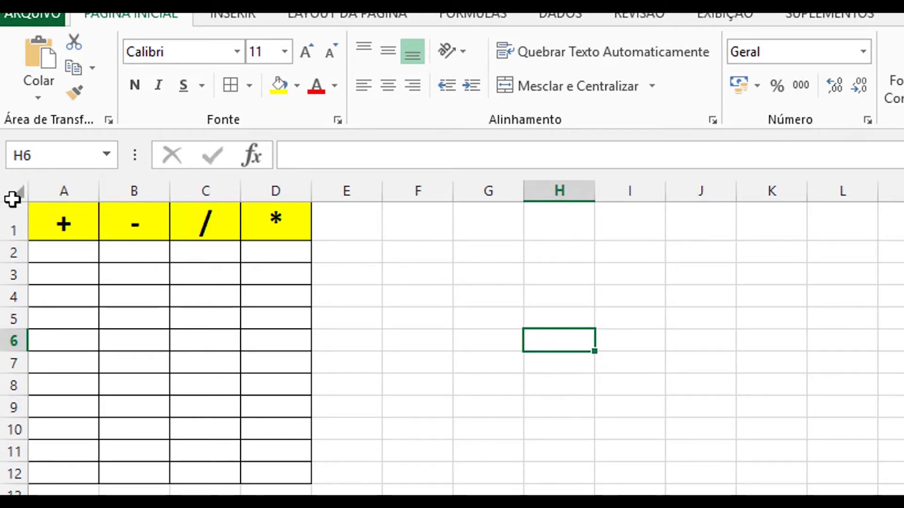
{"action": "left_click", "coordinate": [52, 254]}
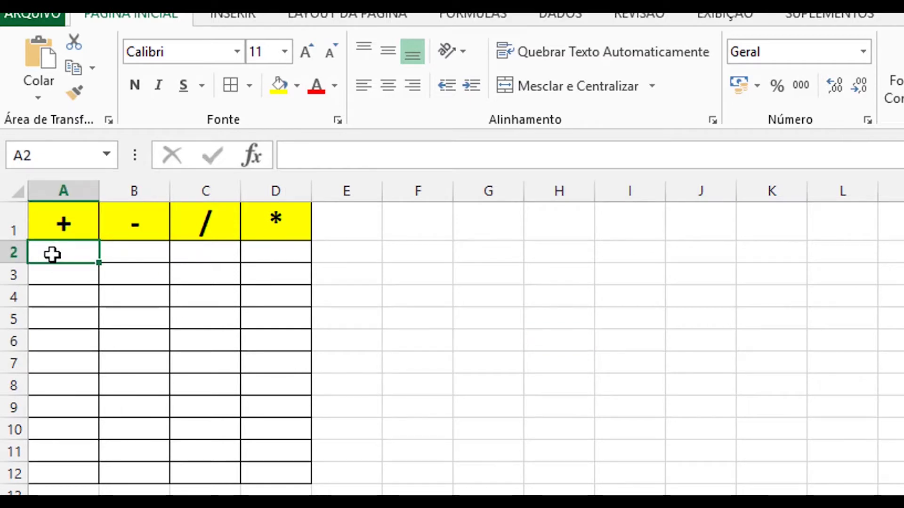
Step: Enter 100 in A2, 70 in A3 and the formula =100+70 in A4, showing 170
{"action": "type", "text": "100"}
{"action": "key", "text": "Return"}
{"action": "type", "text": "70"}
{"action": "key", "text": "Return"}
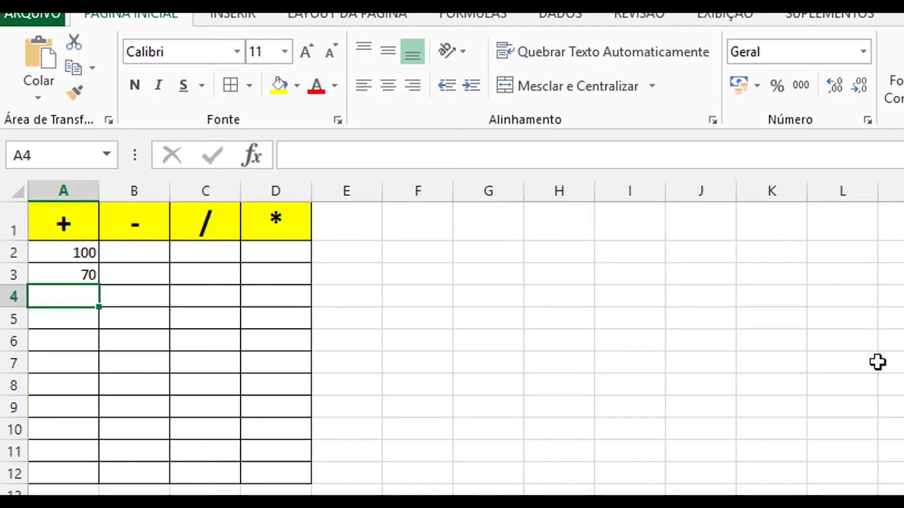
{"action": "type", "text": "="}
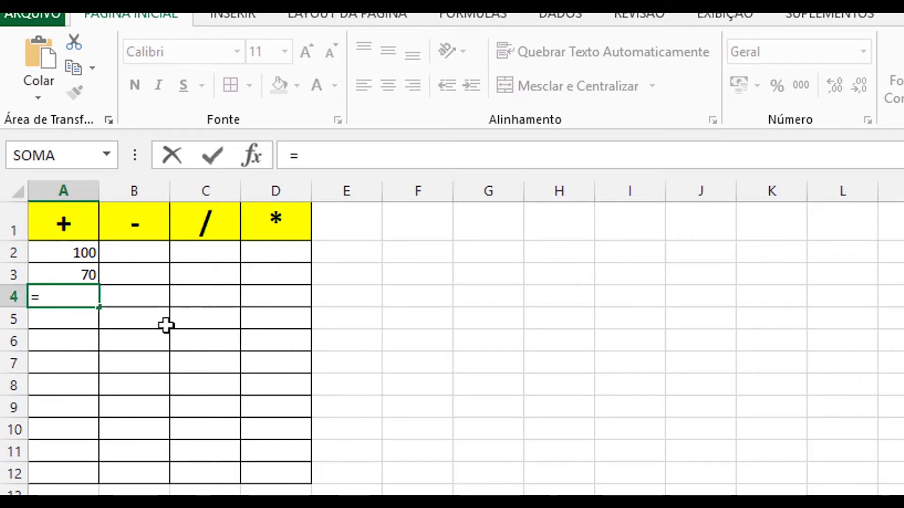
{"action": "type", "text": "100"}
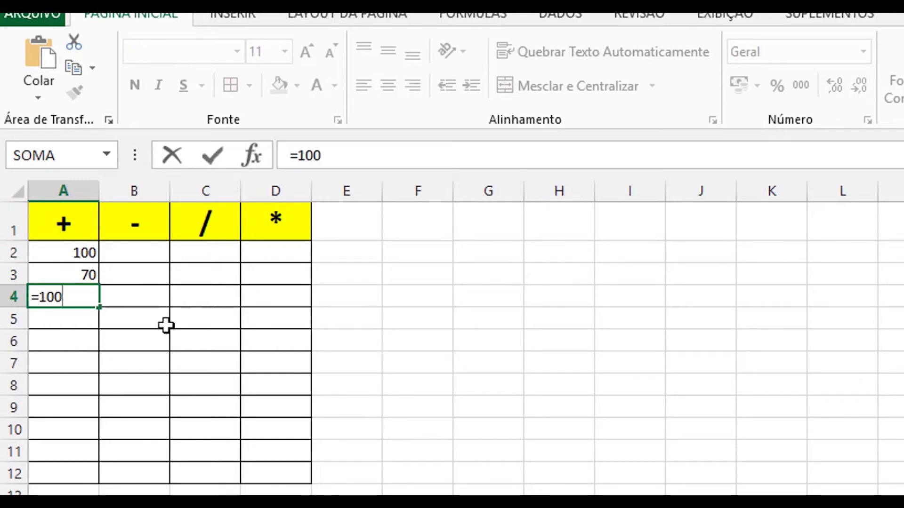
{"action": "type", "text": "+70"}
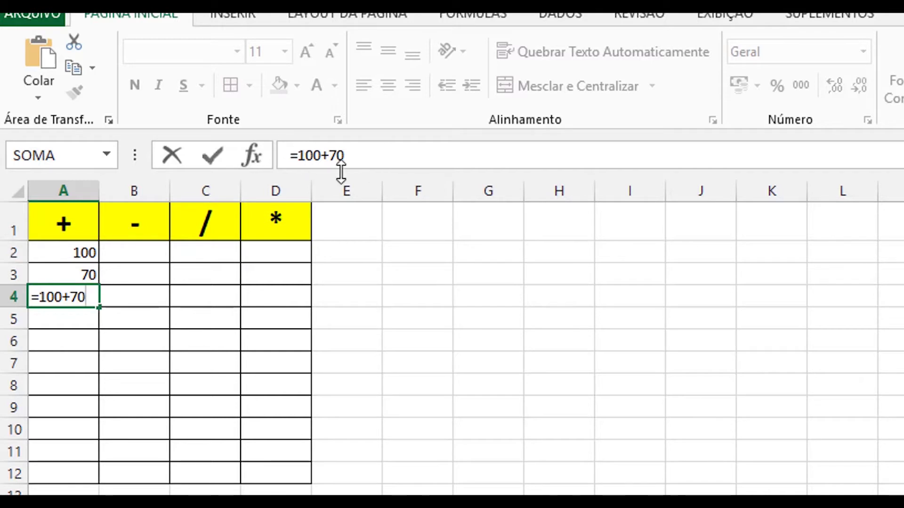
{"action": "key", "text": "Return"}
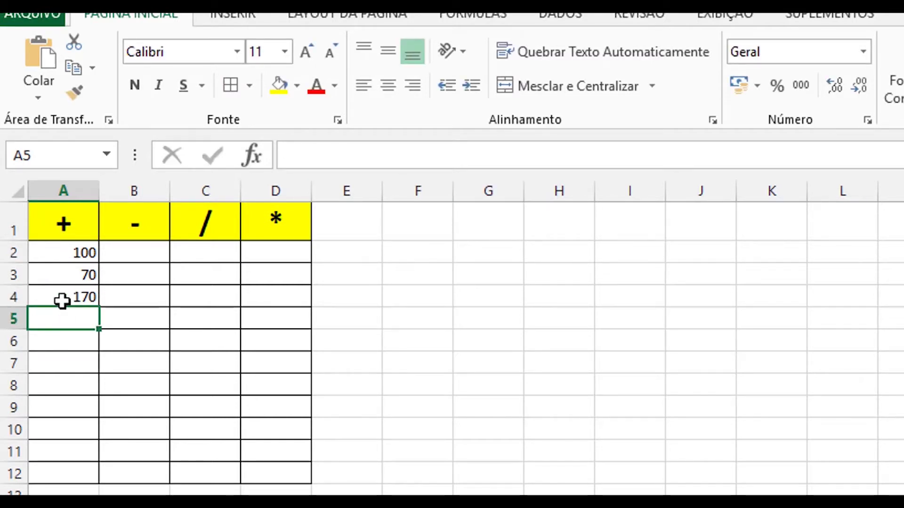
{"action": "left_click", "coordinate": [153, 246]}
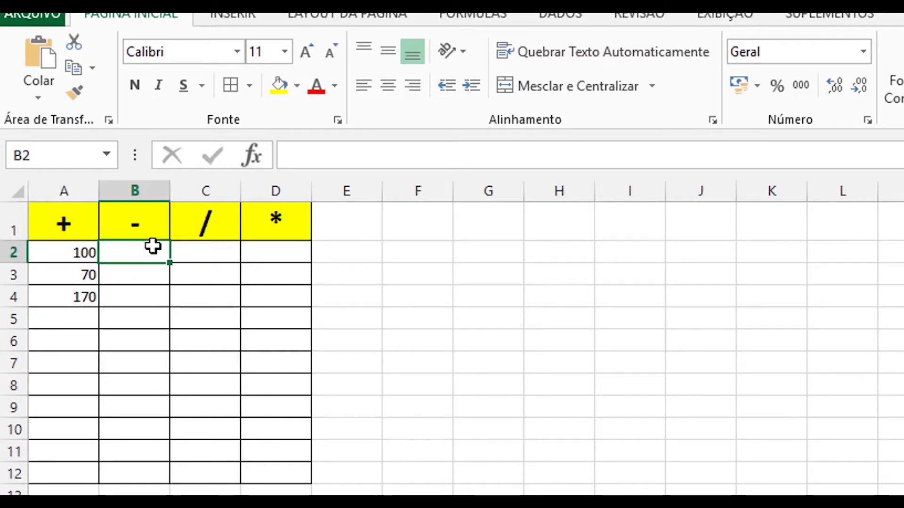
Step: Enter 100 and 70 in B2:B3 with =100-70 in B4, giving 30
{"action": "type", "text": "100"}
{"action": "key", "text": "Return"}
{"action": "type", "text": "70"}
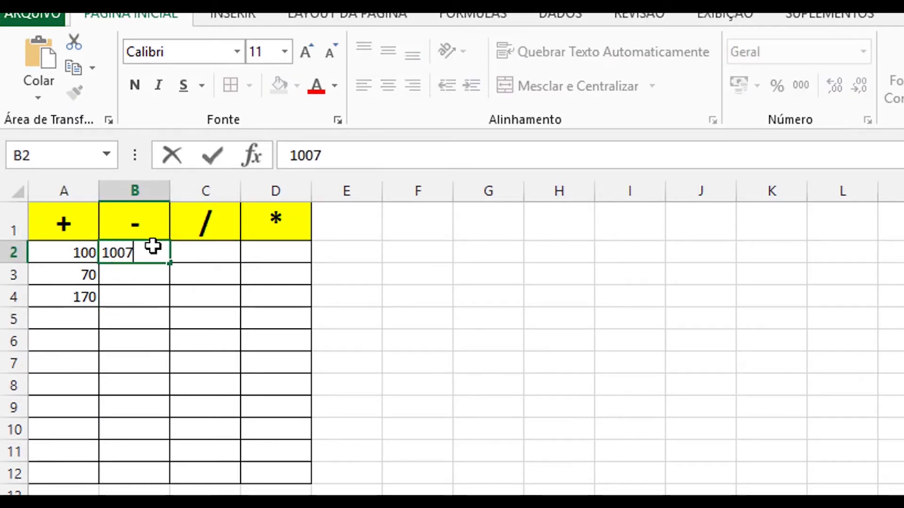
{"action": "key", "text": "Return"}
{"action": "type", "text": "="}
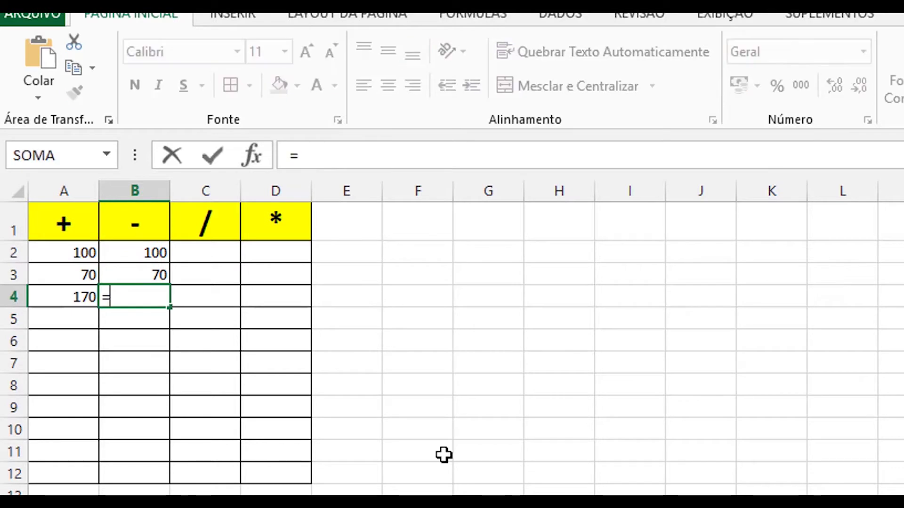
{"action": "type", "text": "100-70"}
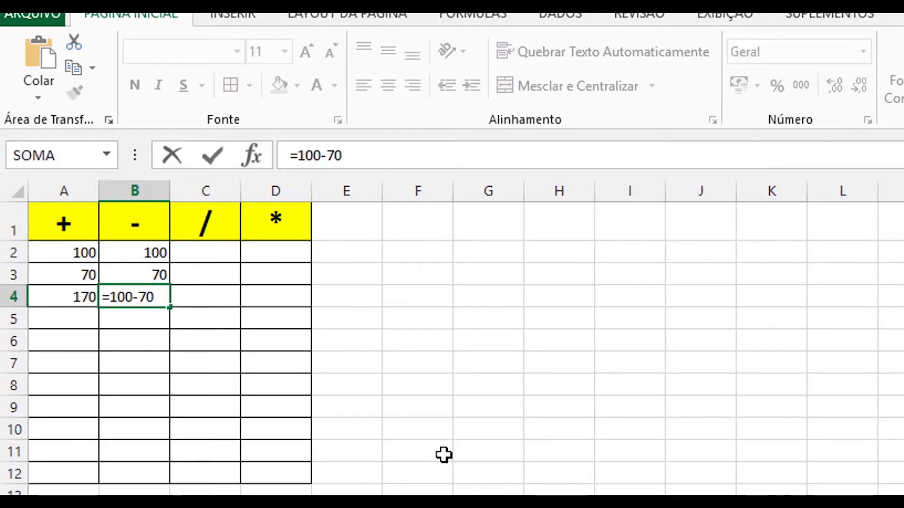
{"action": "key", "text": "Return"}
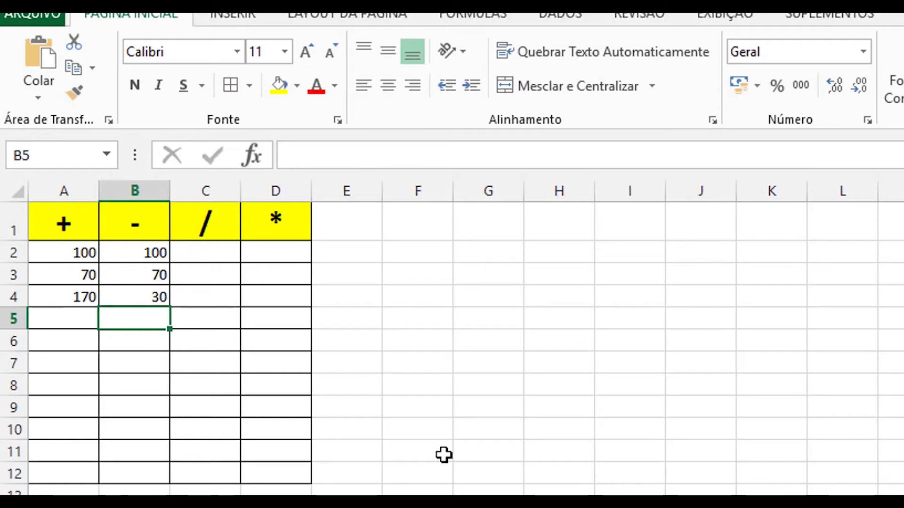
Step: Enter 100 and 5 in C2:C3 with =100/5 in C4, giving 20
{"action": "left_click", "coordinate": [228, 246]}
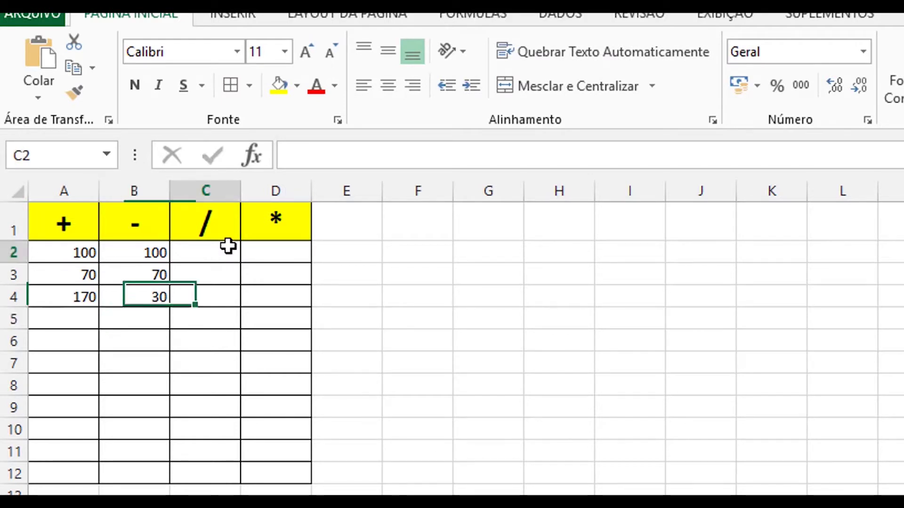
{"action": "type", "text": "1007"}
{"action": "key", "text": "BackSpace"}
{"action": "key", "text": "Return"}
{"action": "type", "text": "5"}
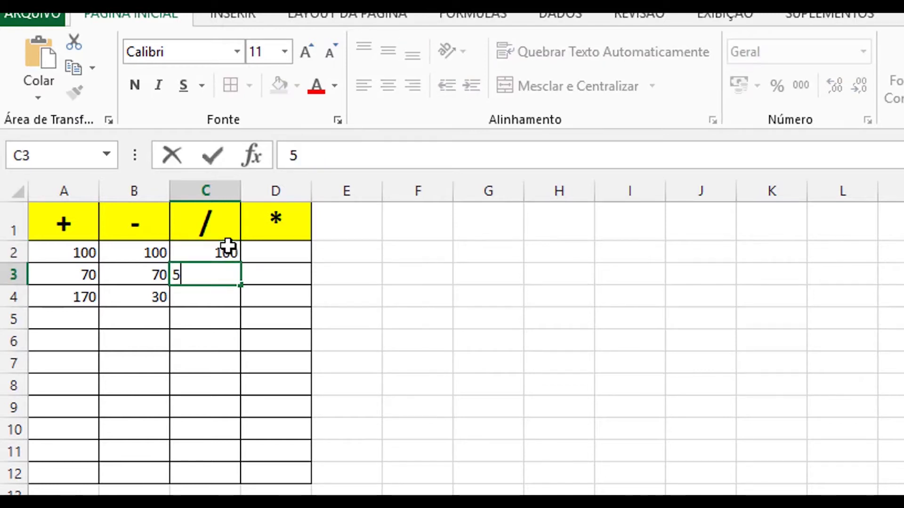
{"action": "key", "text": "Return"}
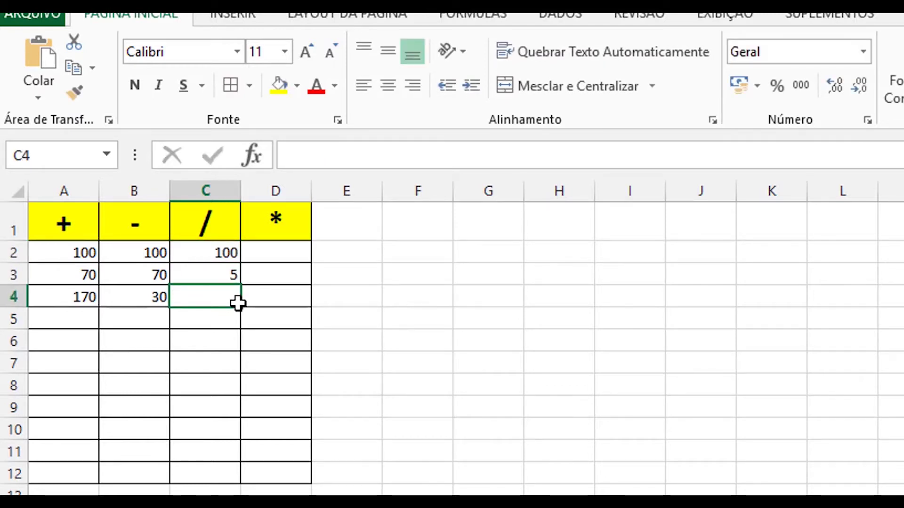
{"action": "type", "text": "=100/"}
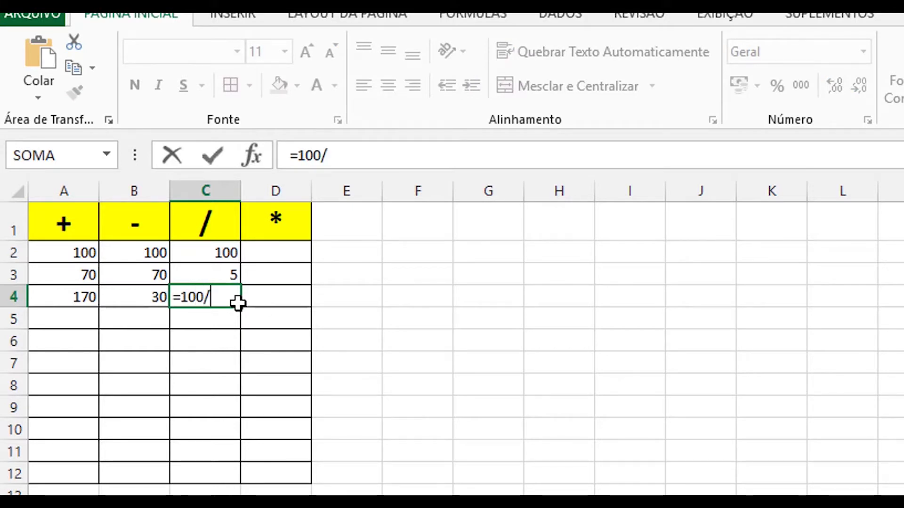
{"action": "type", "text": "5"}
{"action": "key", "text": "Return"}
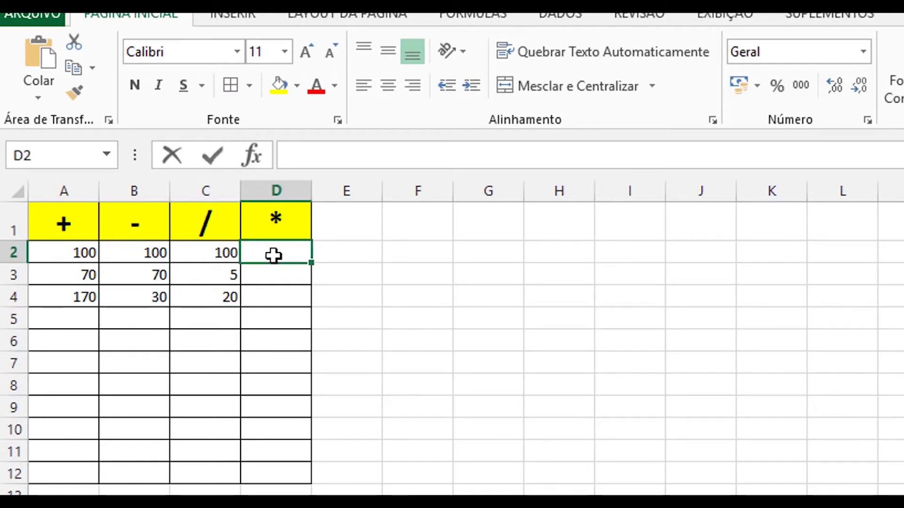
Step: Enter 100 and 5 in D2:D3 with =100*5 in D4, giving 500
{"action": "type", "text": "100"}
{"action": "key", "text": "Return"}
{"action": "type", "text": "5"}
{"action": "key", "text": "Return"}
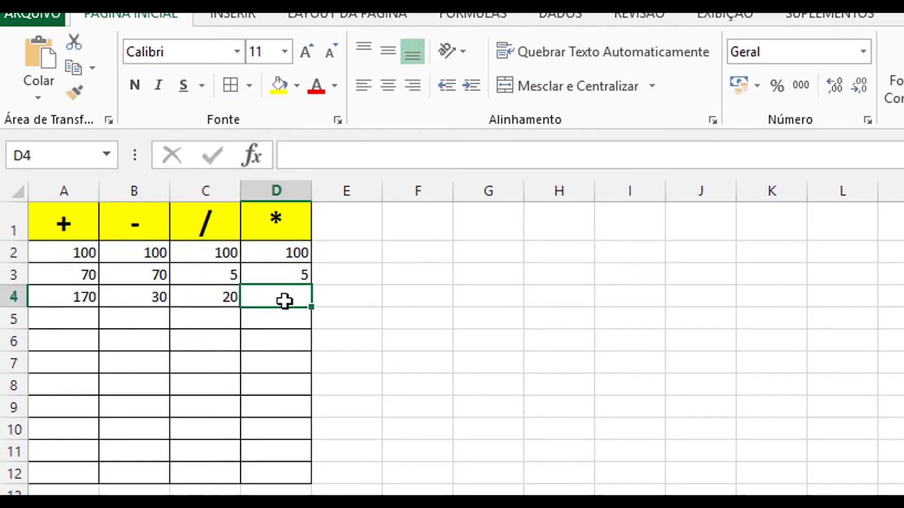
{"action": "type", "text": "=100*5"}
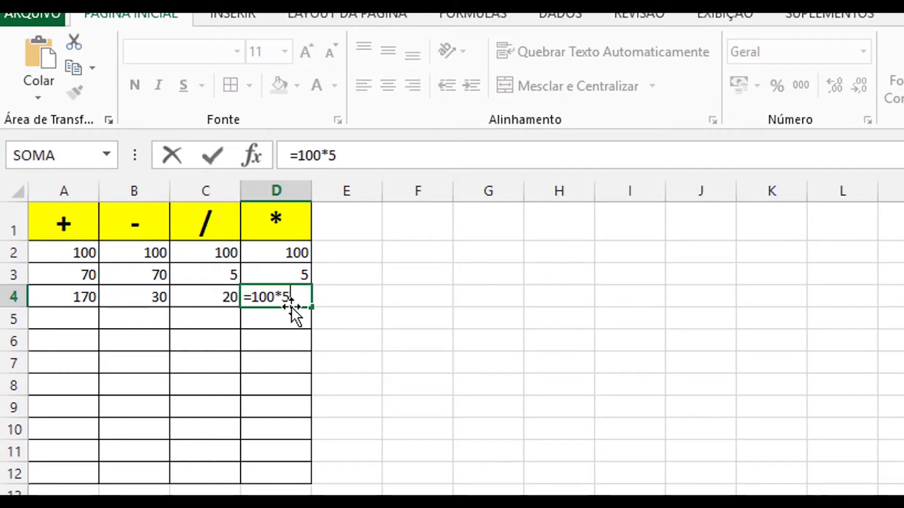
{"action": "key", "text": "Return"}
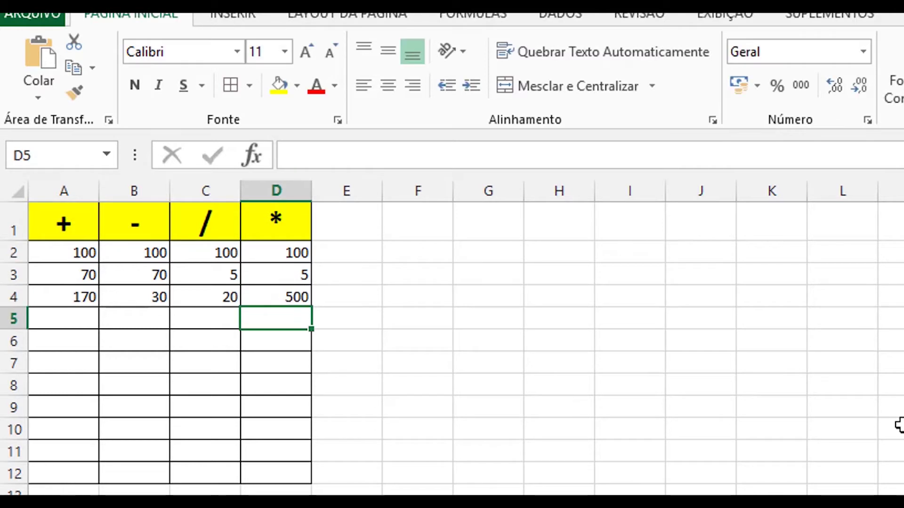
Step: Fill the results row A4:D4 with the blue theme colour
{"action": "mouse_move", "coordinate": [52, 297]}
{"action": "left_mouse_down"}
{"action": "mouse_move", "coordinate": [313, 303]}
{"action": "mouse_move", "coordinate": [297, 297]}
{"action": "left_mouse_up"}
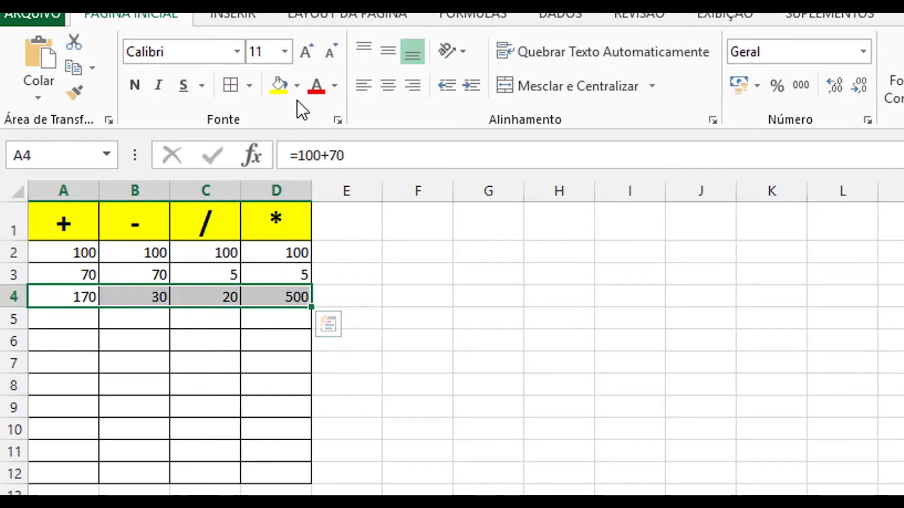
{"action": "left_click", "coordinate": [297, 86]}
{"action": "left_click", "coordinate": [353, 135]}
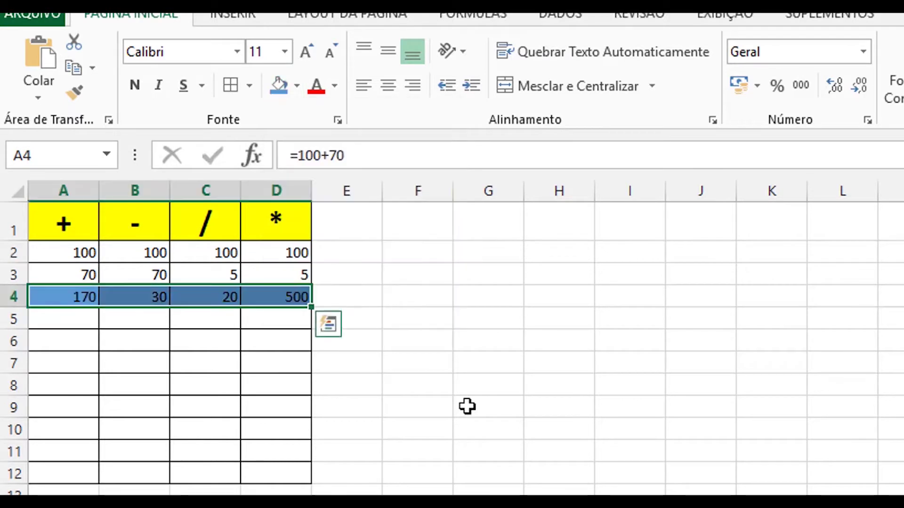
{"action": "left_click", "coordinate": [498, 453]}
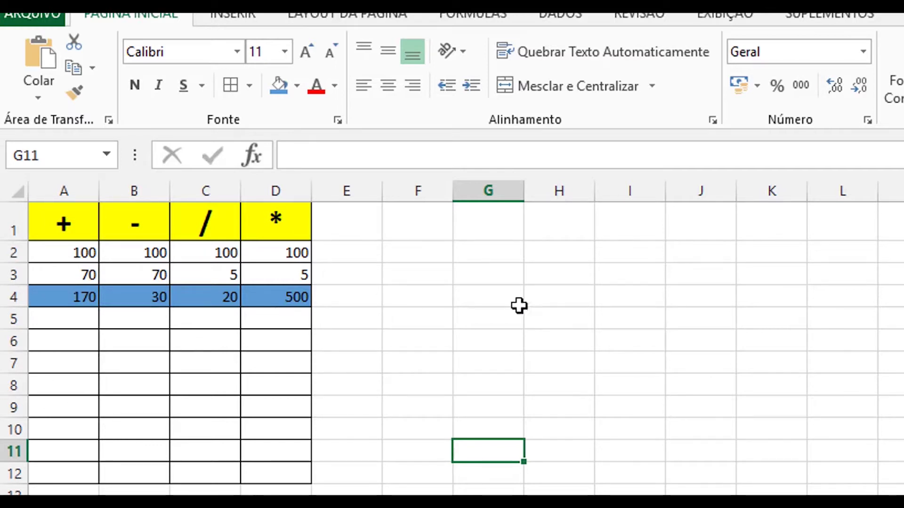
{"action": "left_click", "coordinate": [510, 284]}
{"action": "type", "text": "="}
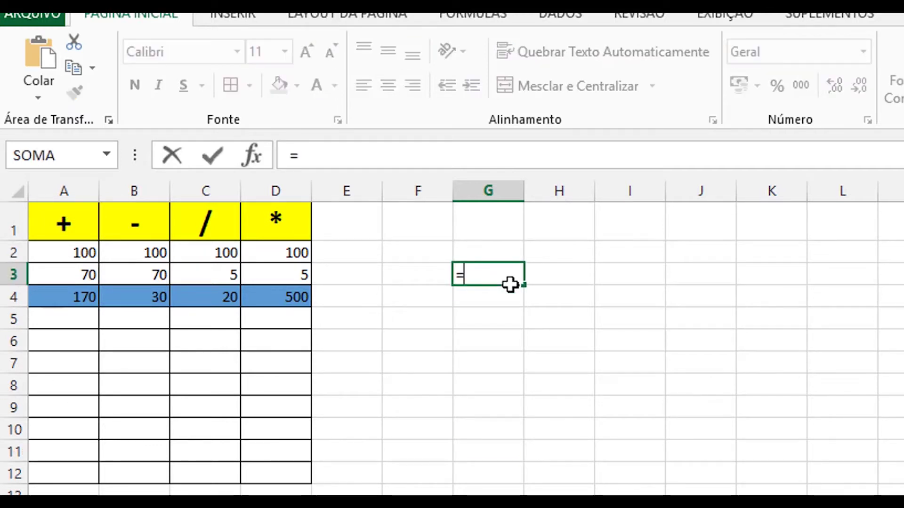
{"action": "type", "text": "100"}
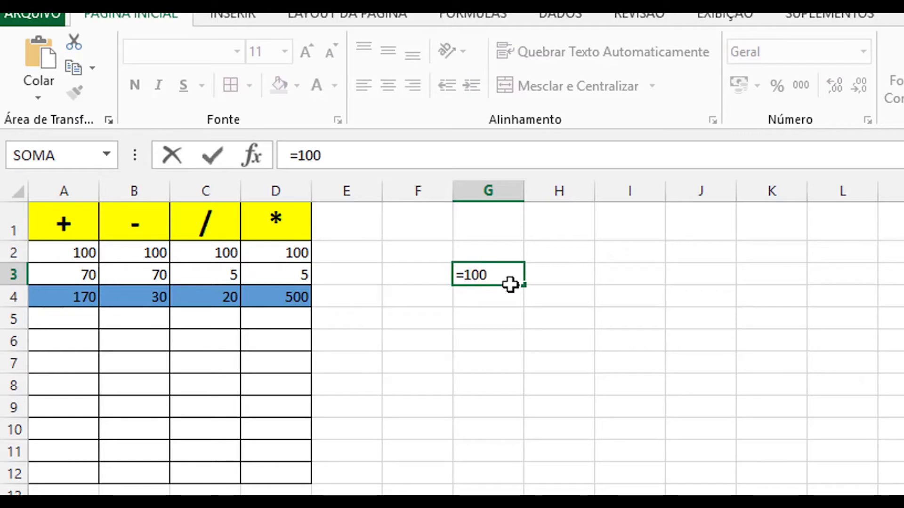
{"action": "type", "text": "+50"}
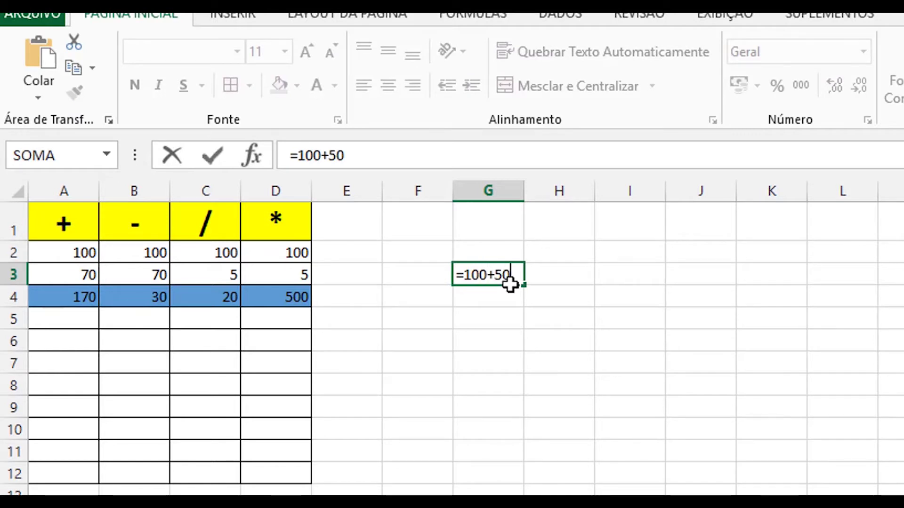
{"action": "type", "text": "+70-90"}
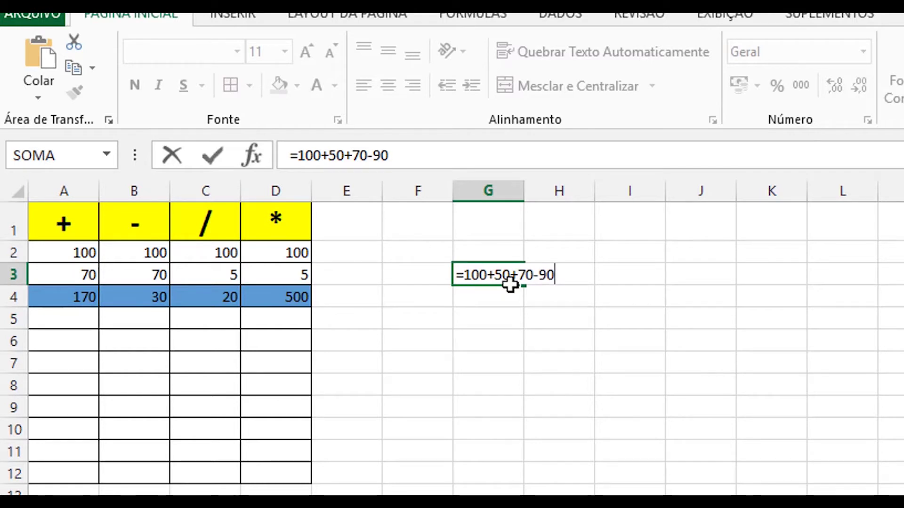
{"action": "type", "text": "+80"}
{"action": "key", "text": "Return"}
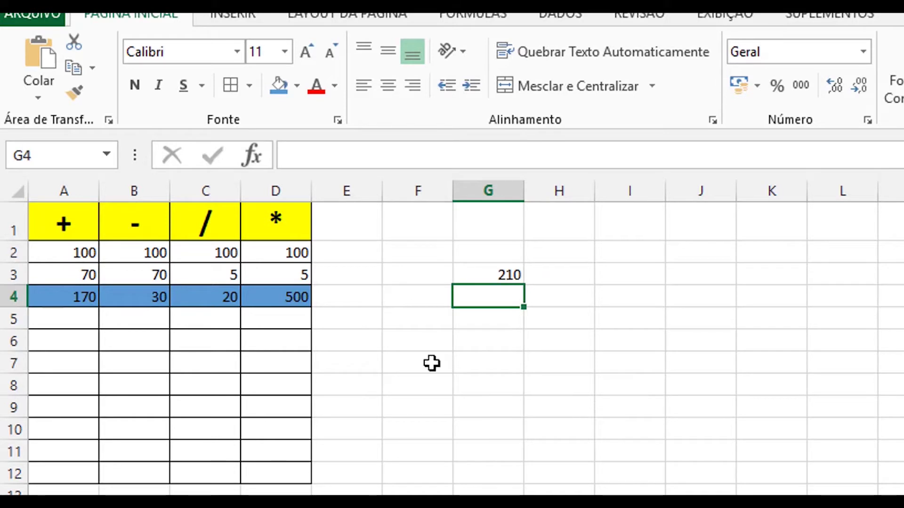
{"action": "left_click", "coordinate": [491, 277]}
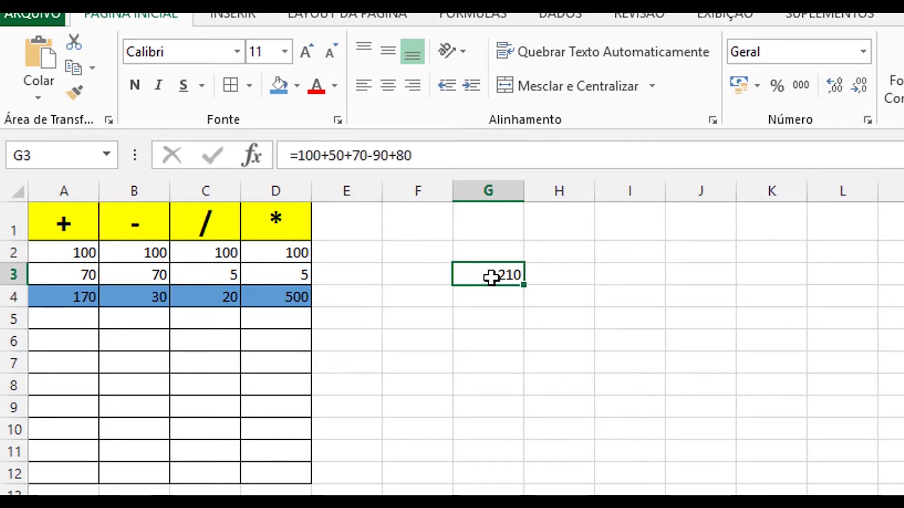
{"action": "key", "text": "Delete"}
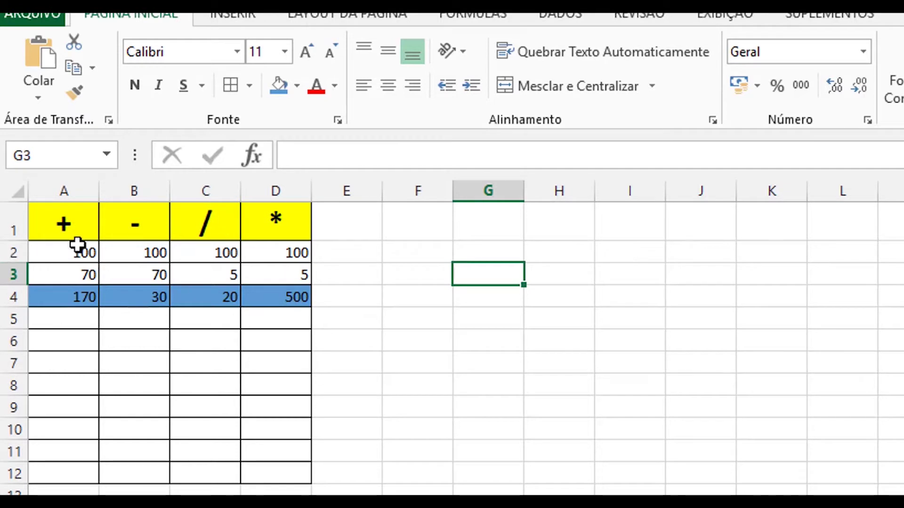
{"action": "left_click", "coordinate": [65, 259]}
{"action": "left_click", "coordinate": [67, 274]}
{"action": "left_click", "coordinate": [142, 252]}
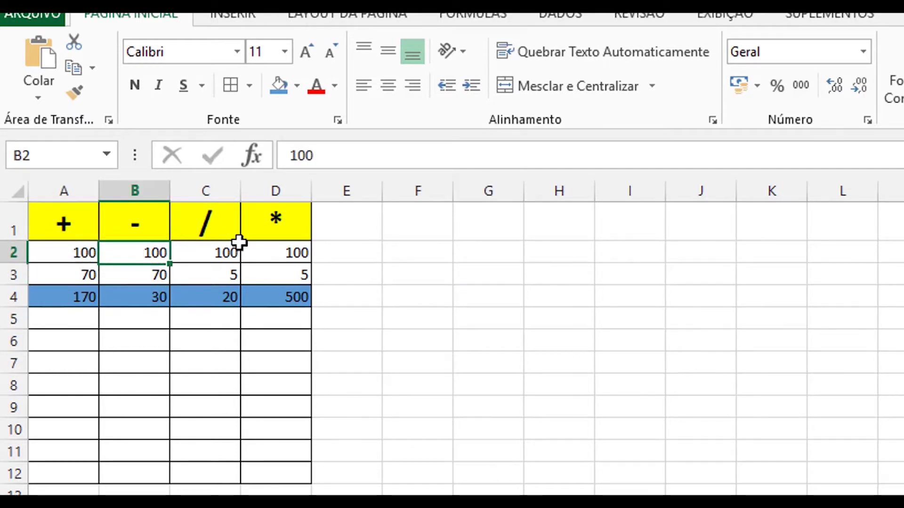
{"action": "left_click", "coordinate": [221, 252]}
{"action": "left_click", "coordinate": [221, 274]}
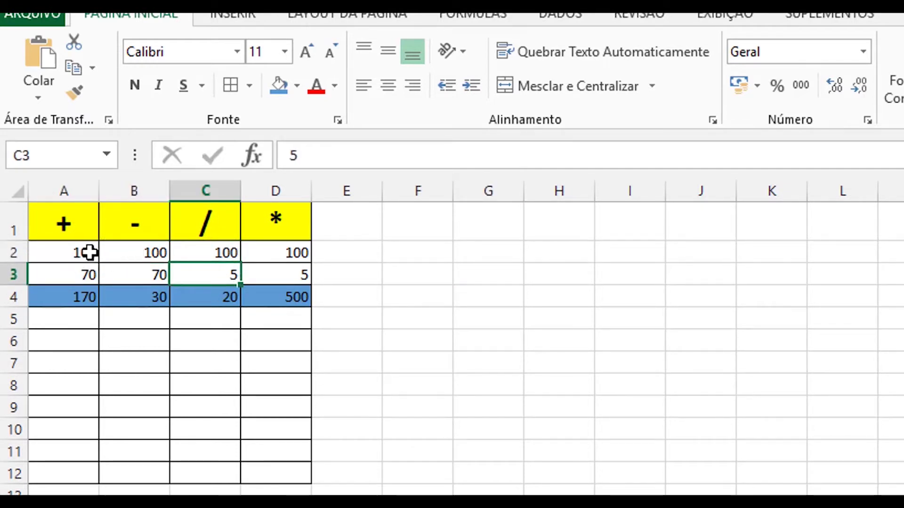
{"action": "left_click", "coordinate": [89, 253]}
{"action": "left_click", "coordinate": [77, 278]}
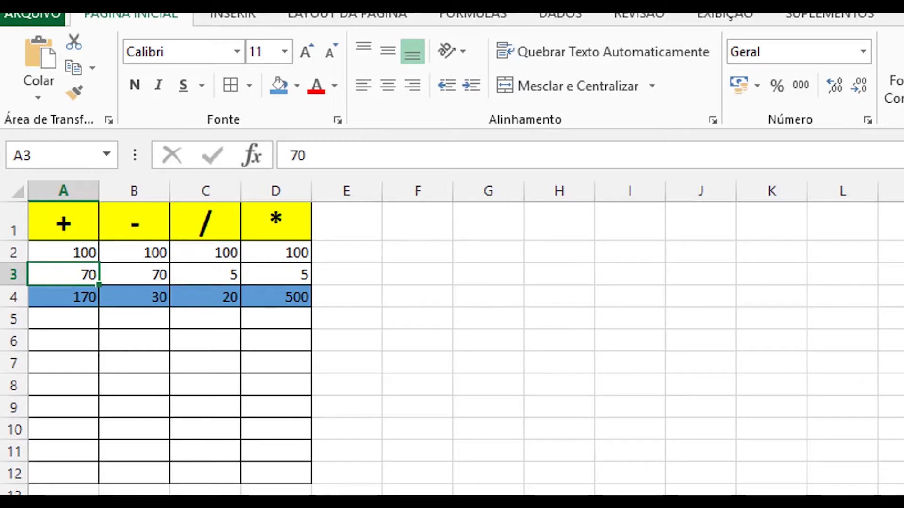
{"action": "left_click", "coordinate": [69, 252]}
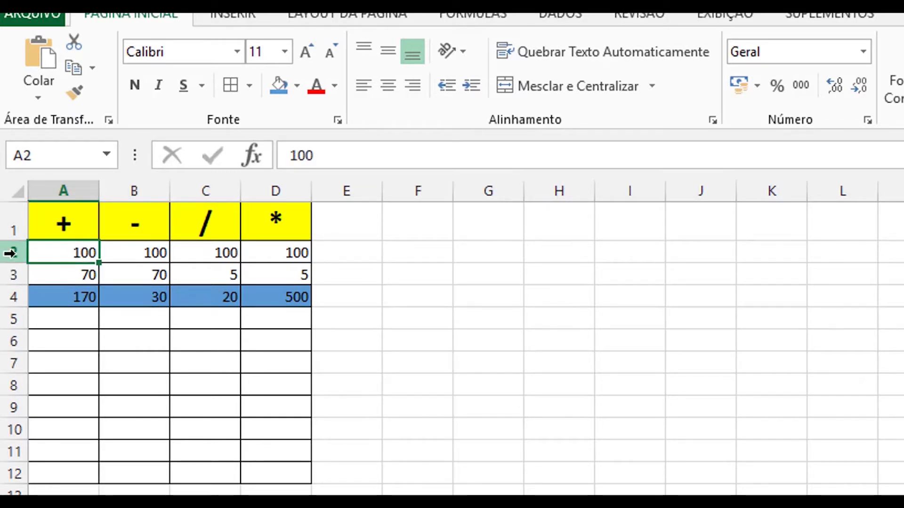
{"action": "left_click", "coordinate": [68, 268]}
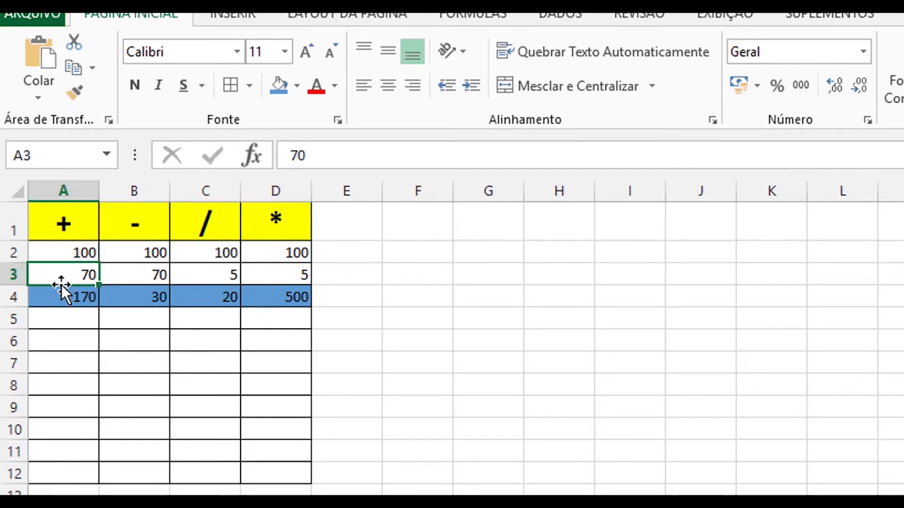
{"action": "left_click", "coordinate": [76, 317]}
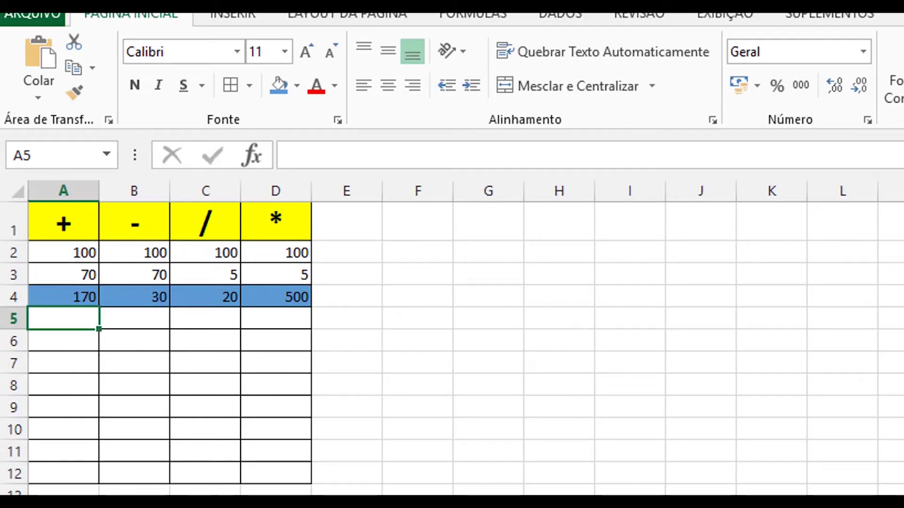
{"action": "type", "text": "="}
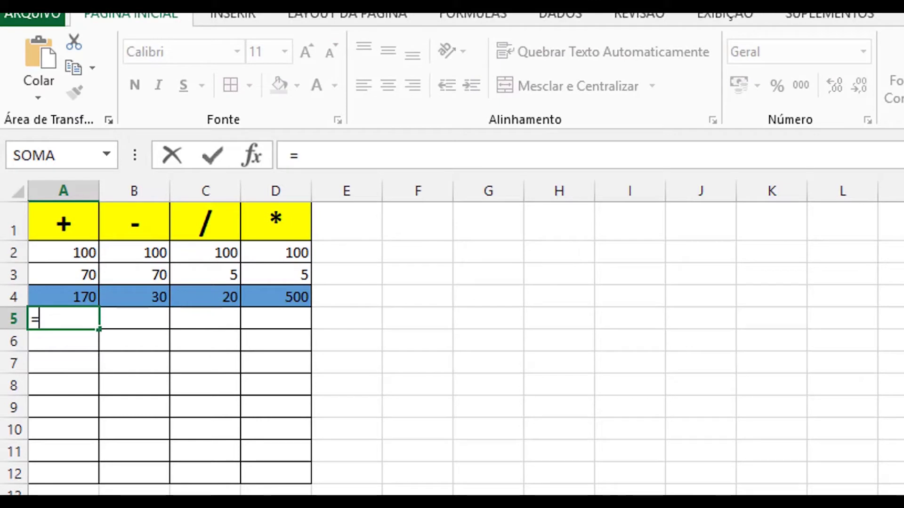
{"action": "type", "text": "a"}
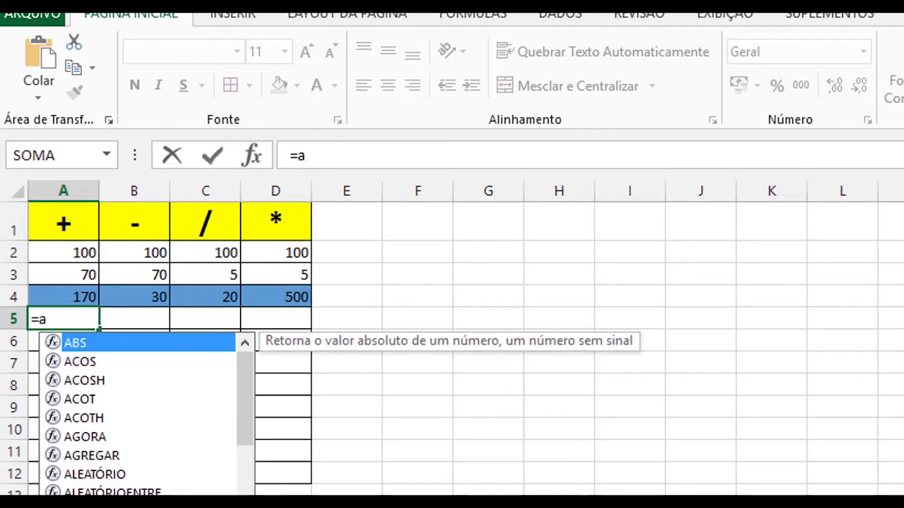
{"action": "type", "text": "2"}
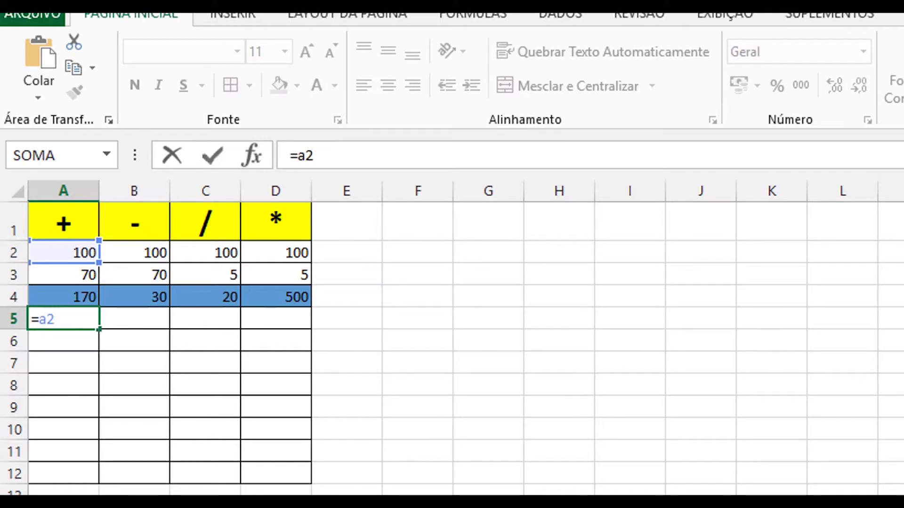
Step: Finish the formula =A2+A3 in A5 so it shows 170, and compare it with A4
{"action": "type", "text": "+a3"}
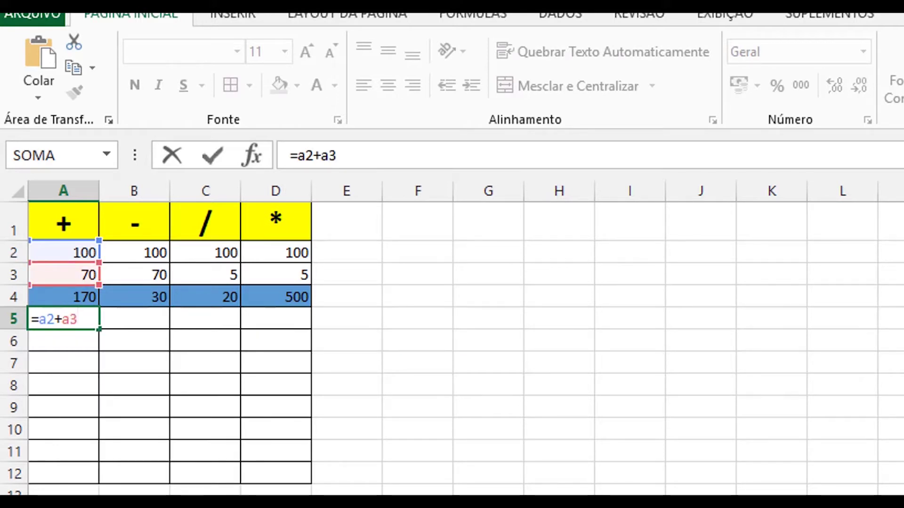
{"action": "key", "text": "Return"}
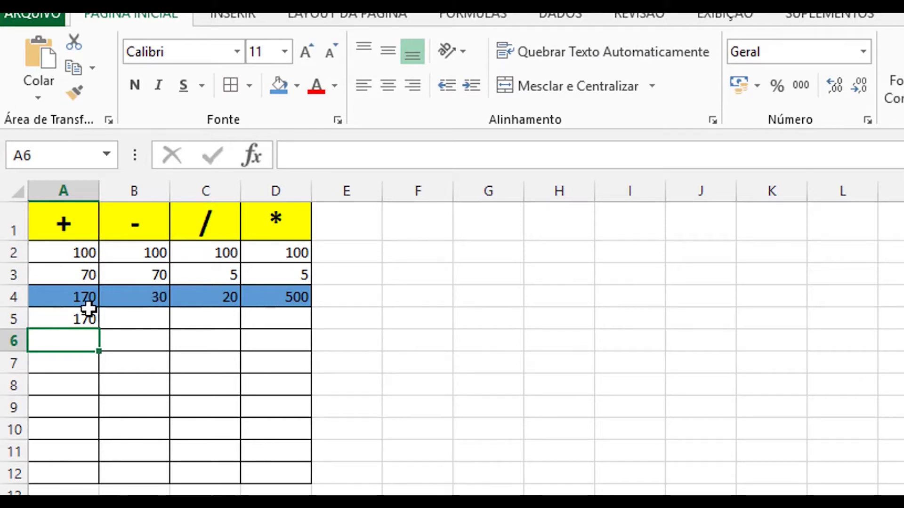
{"action": "left_click", "coordinate": [80, 294]}
{"action": "left_click_drag", "start_coordinate": [73, 331], "coordinate": [81, 311]}
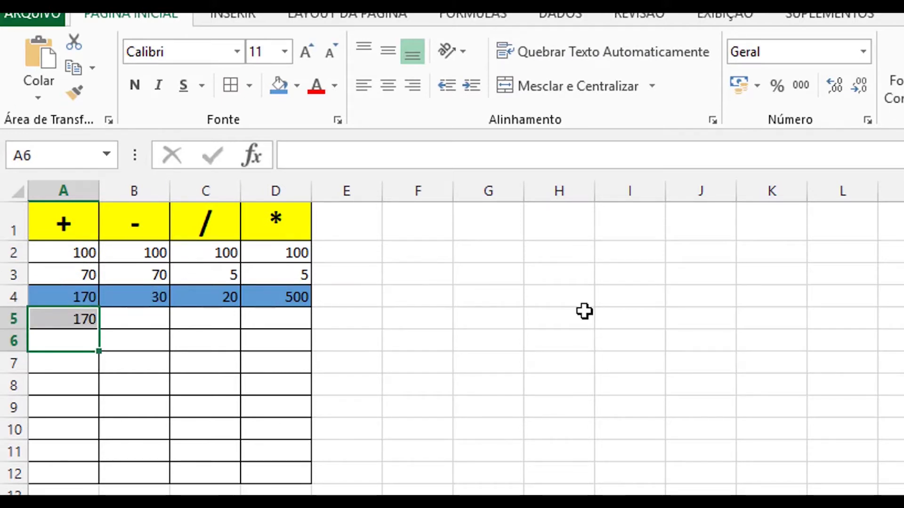
{"action": "left_click", "coordinate": [542, 324]}
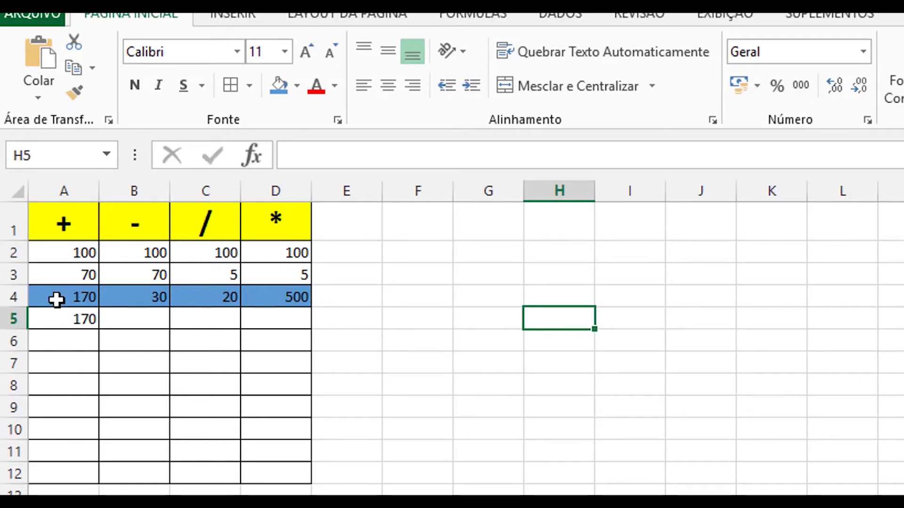
Step: Change A3 to 80 and edit A4's formula to =100+80, so both A4 and A5 show 180
{"action": "left_click", "coordinate": [71, 270]}
{"action": "type", "text": "80"}
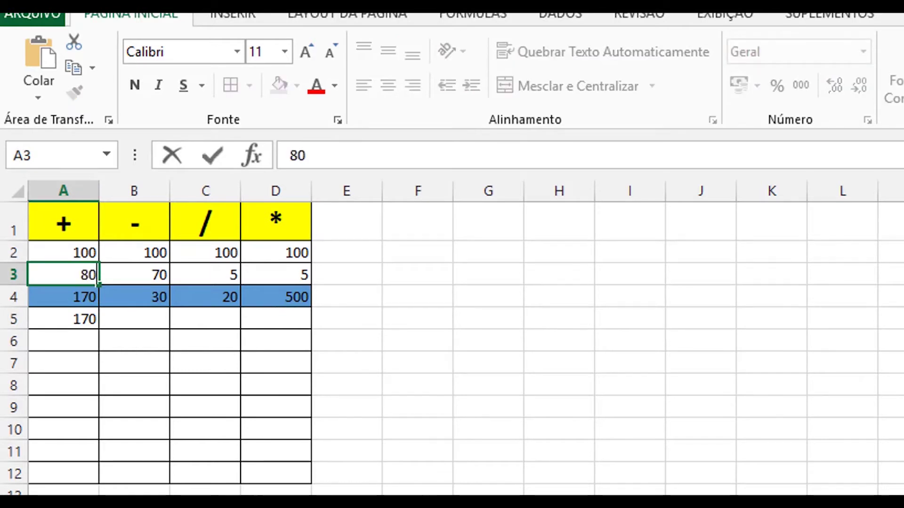
{"action": "key", "text": "Return"}
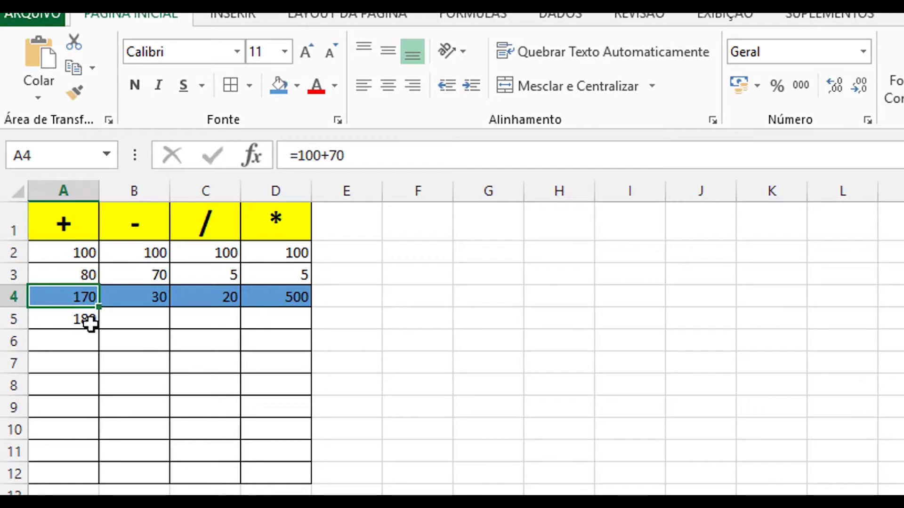
{"action": "left_click", "coordinate": [328, 159]}
{"action": "type", "text": "8"}
{"action": "key", "text": "Return"}
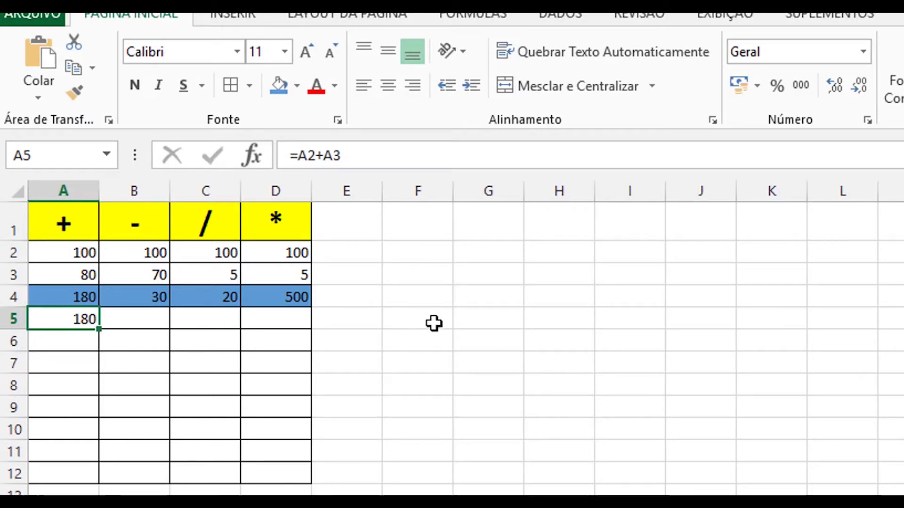
{"action": "left_click", "coordinate": [47, 301]}
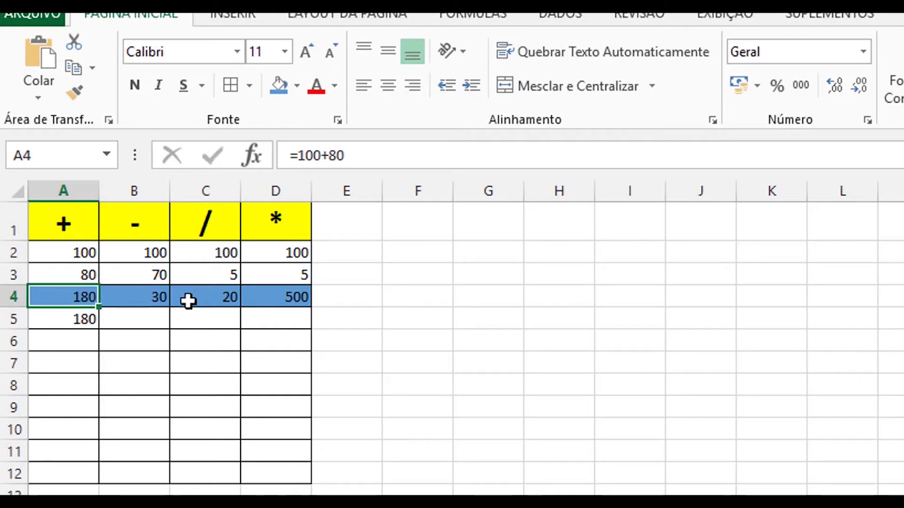
{"action": "left_click_drag", "start_coordinate": [187, 301], "coordinate": [263, 297]}
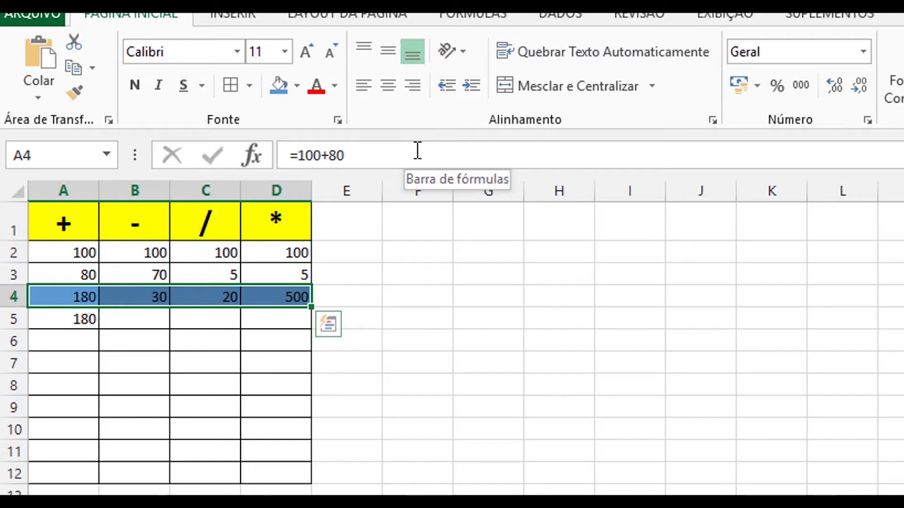
{"action": "left_click", "coordinate": [559, 503]}
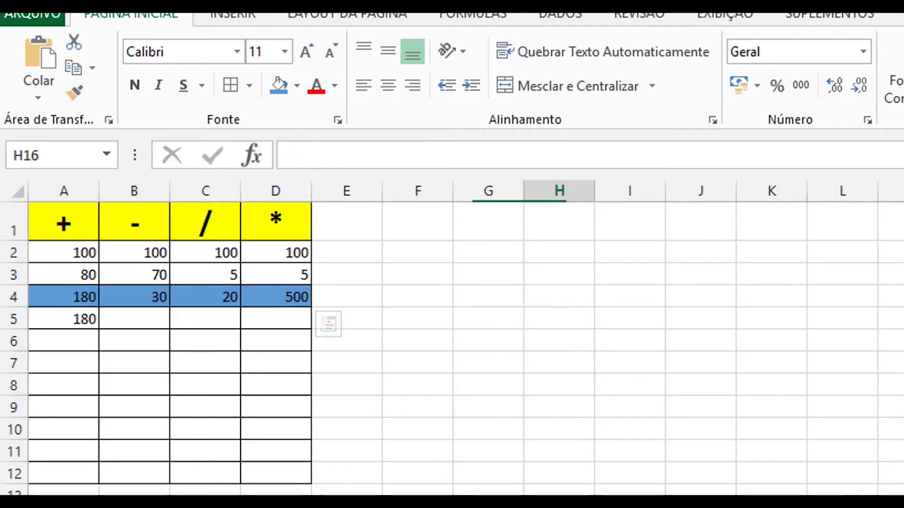
Step: Enter =B2-B3 in B5 using cell references, giving 30
{"action": "left_click", "coordinate": [146, 317]}
{"action": "type", "text": "="}
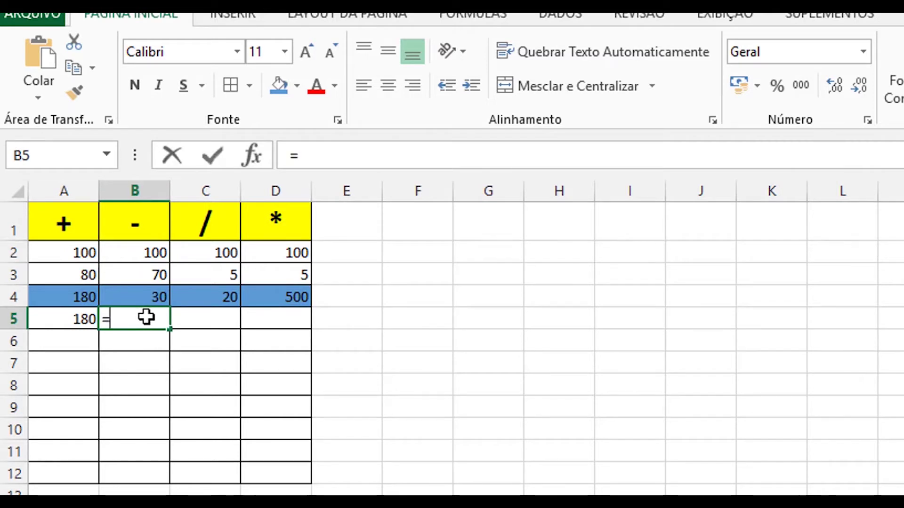
{"action": "left_click", "coordinate": [148, 247]}
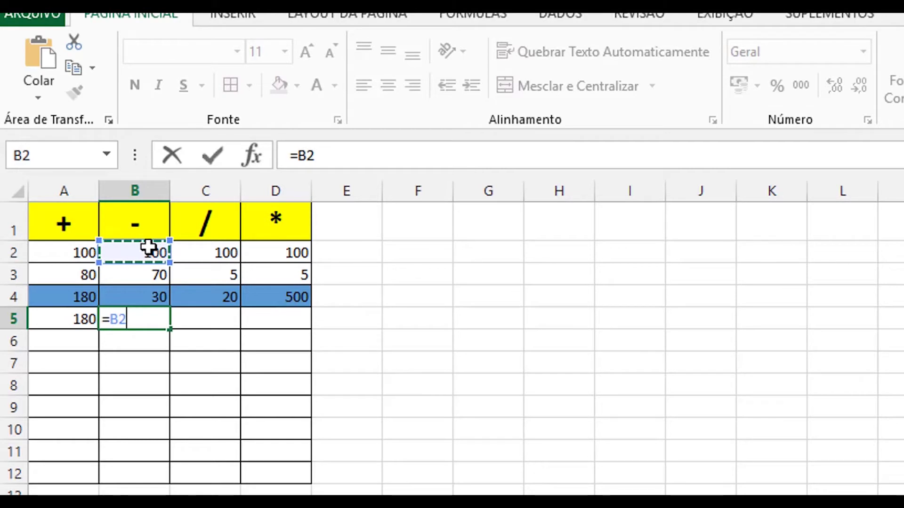
{"action": "type", "text": "-"}
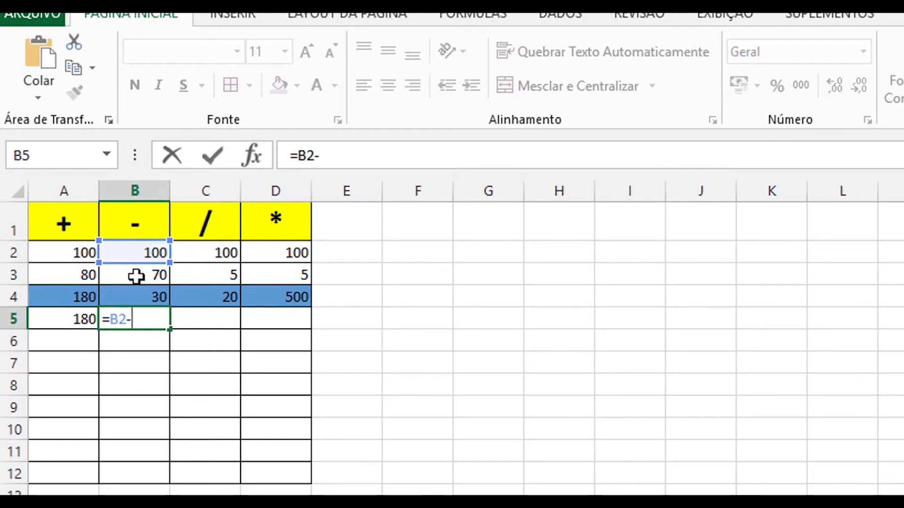
{"action": "left_click", "coordinate": [134, 276]}
{"action": "key", "text": "Return"}
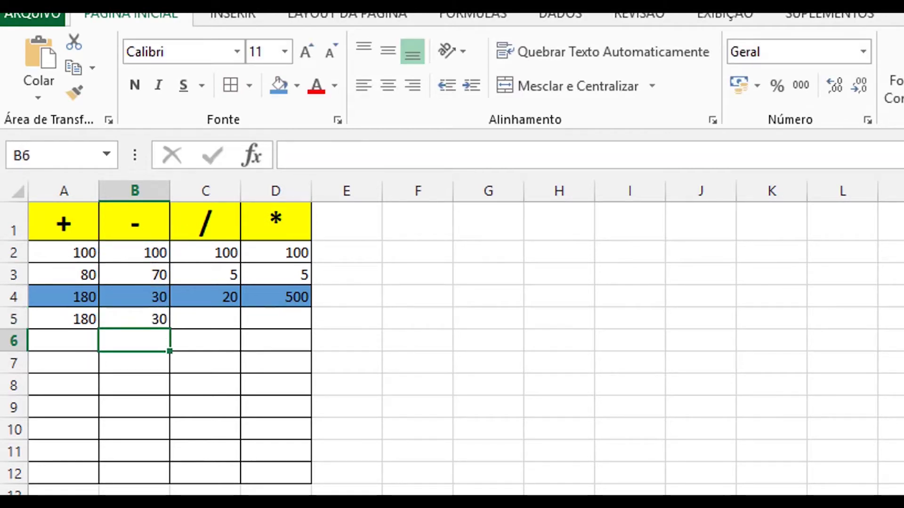
Step: Enter =C2/C3 in C5 using cell references, giving 20
{"action": "left_click", "coordinate": [220, 320]}
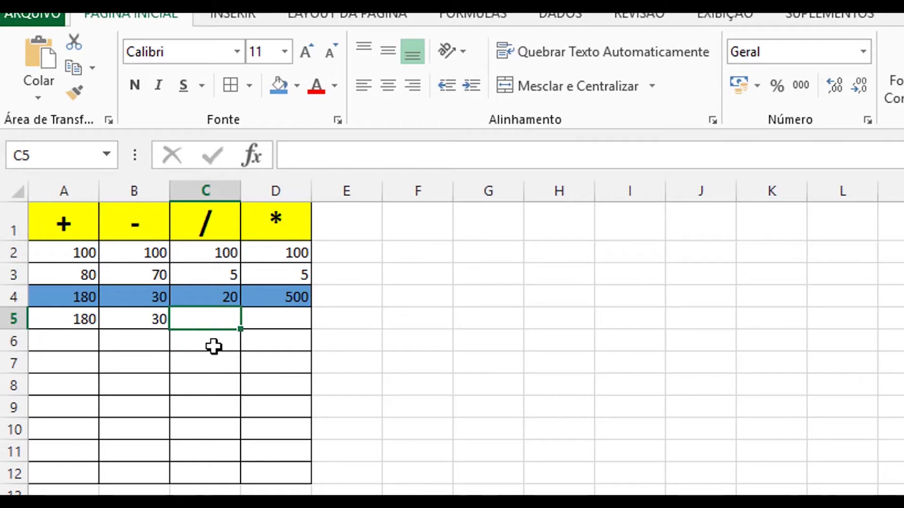
{"action": "type", "text": "="}
{"action": "left_click", "coordinate": [218, 255]}
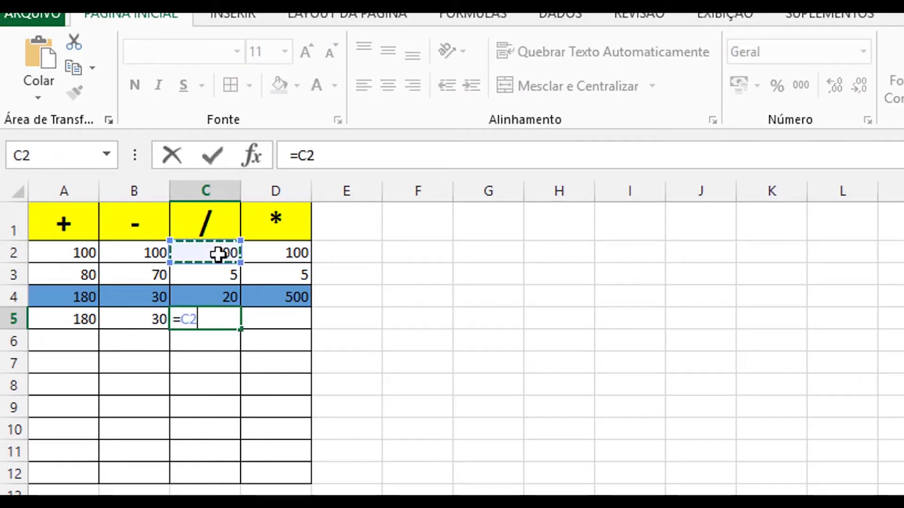
{"action": "type", "text": "/"}
{"action": "left_click", "coordinate": [213, 271]}
{"action": "key", "text": "Return"}
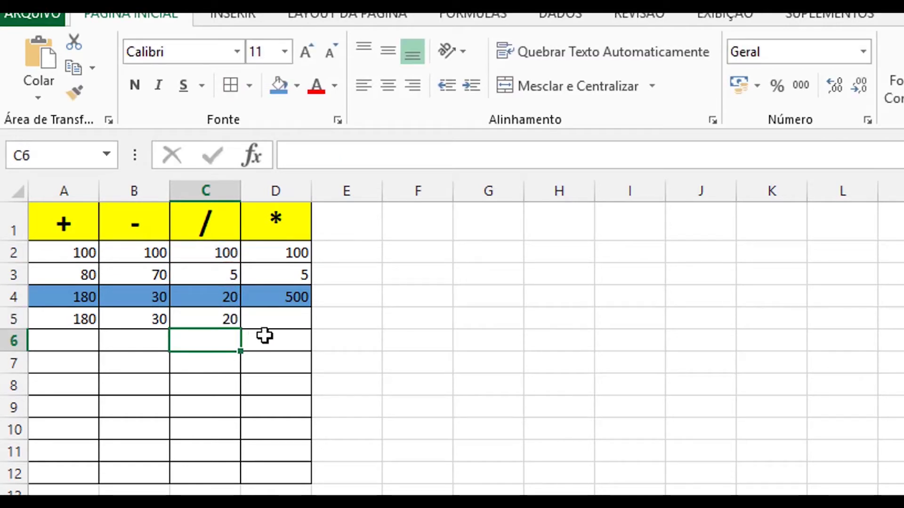
Step: Enter =D2*D3 in D5, giving 500, and review the three row-5 formulas
{"action": "left_click", "coordinate": [274, 321]}
{"action": "type", "text": "="}
{"action": "left_click", "coordinate": [270, 254]}
{"action": "type", "text": "*"}
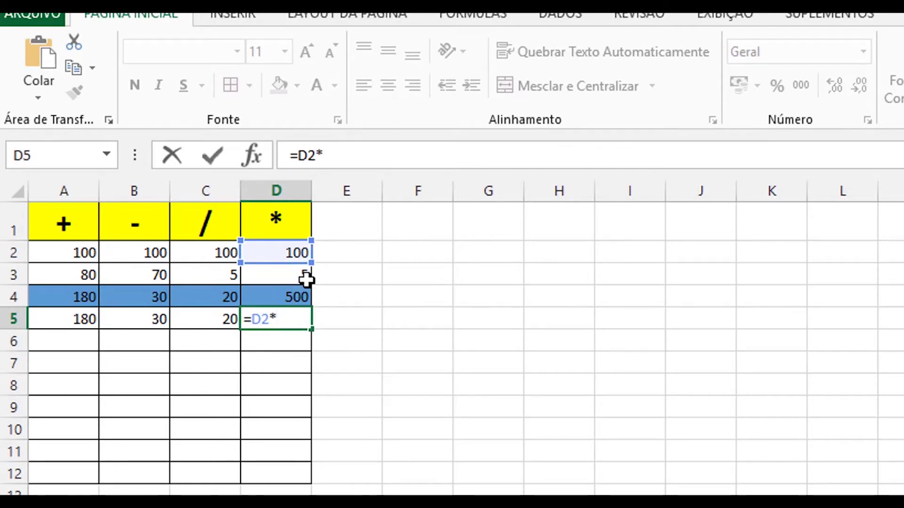
{"action": "left_click", "coordinate": [306, 277]}
{"action": "key", "text": "Return"}
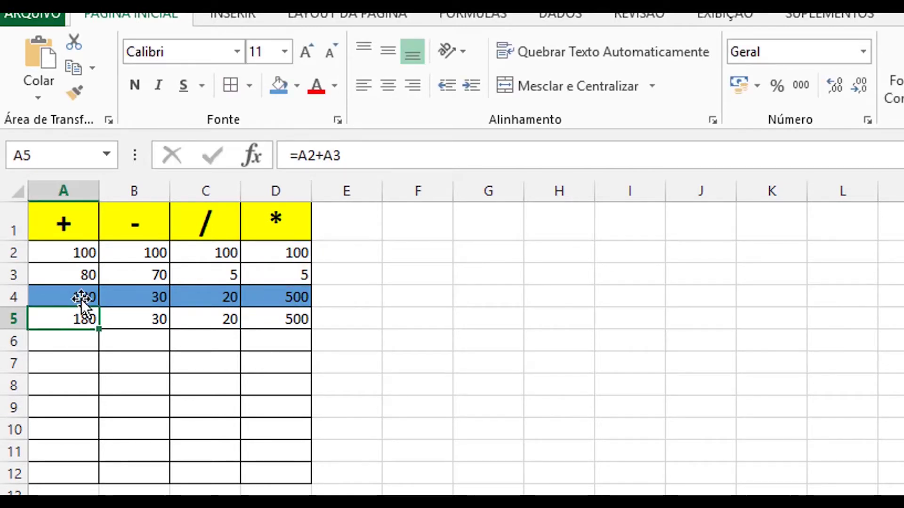
{"action": "left_click", "coordinate": [121, 323]}
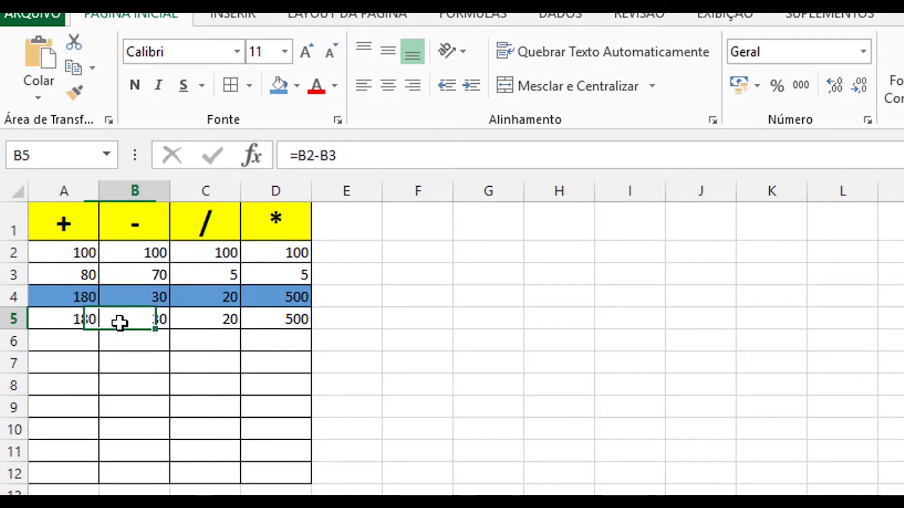
{"action": "left_click", "coordinate": [229, 319]}
{"action": "left_click", "coordinate": [287, 325]}
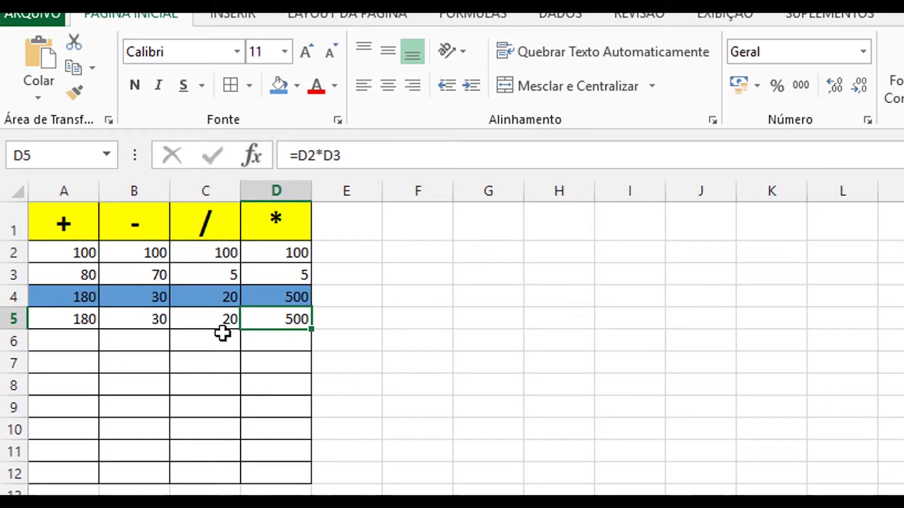
{"action": "left_click", "coordinate": [353, 379]}
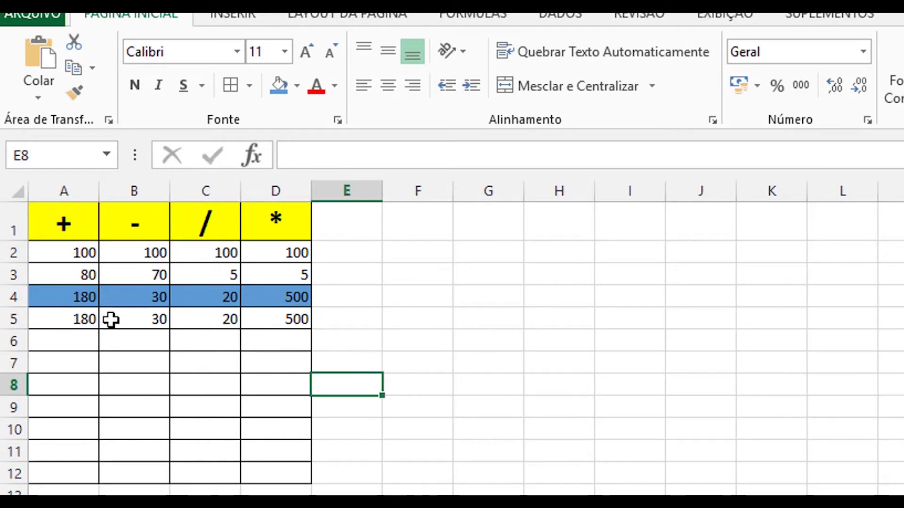
{"action": "left_click", "coordinate": [409, 365]}
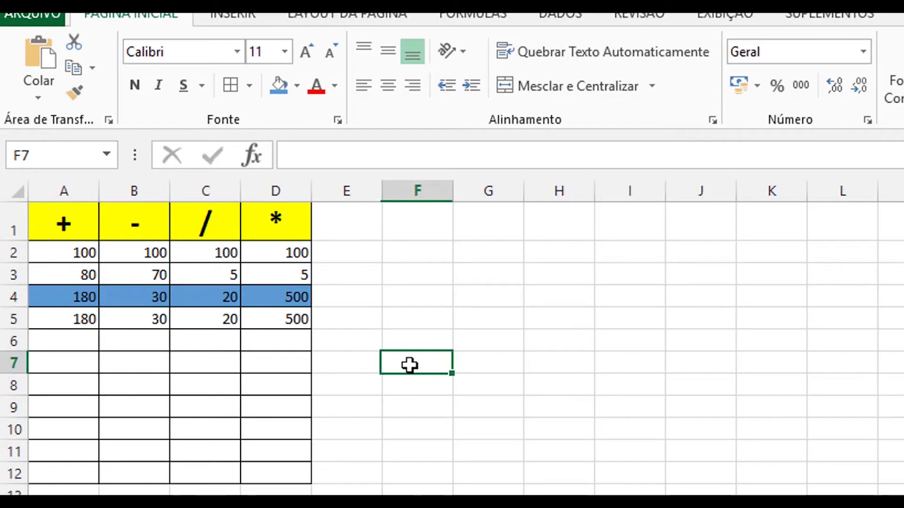
{"action": "type", "text": "="}
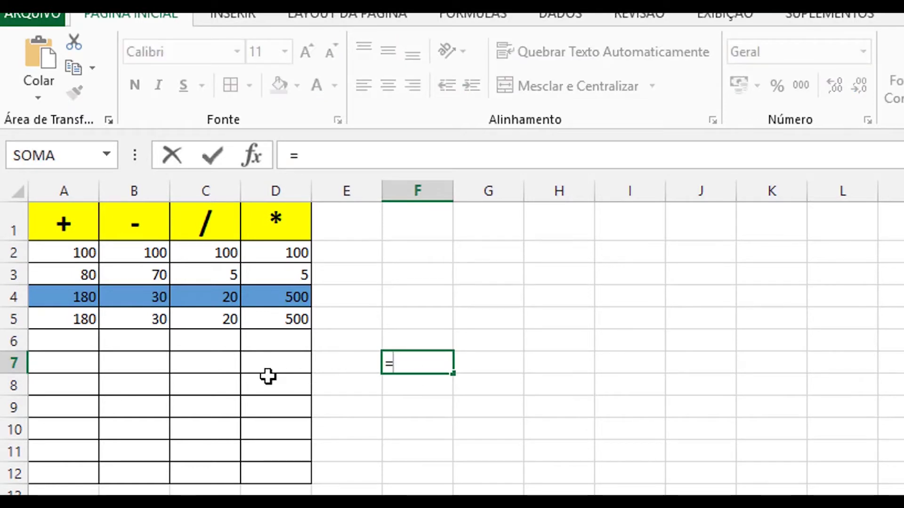
{"action": "left_click", "coordinate": [52, 325]}
{"action": "type", "text": "+"}
{"action": "left_click", "coordinate": [133, 320]}
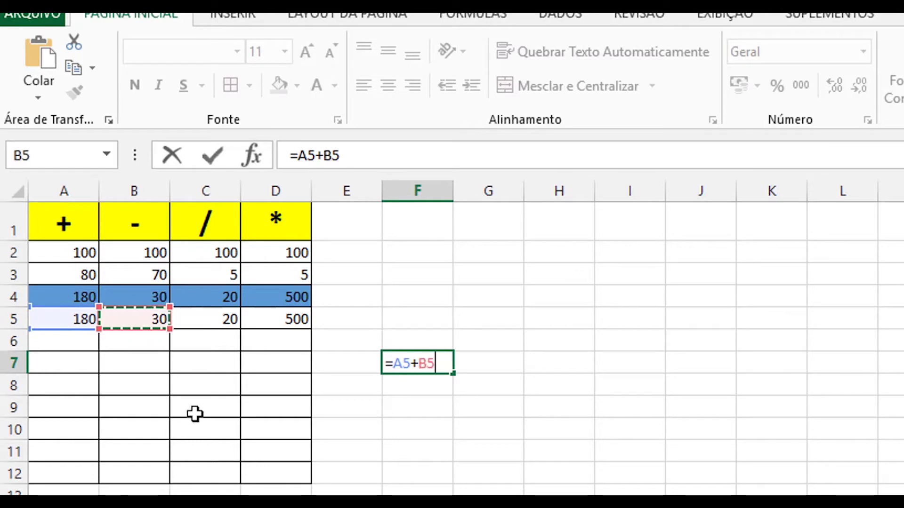
{"action": "type", "text": "+"}
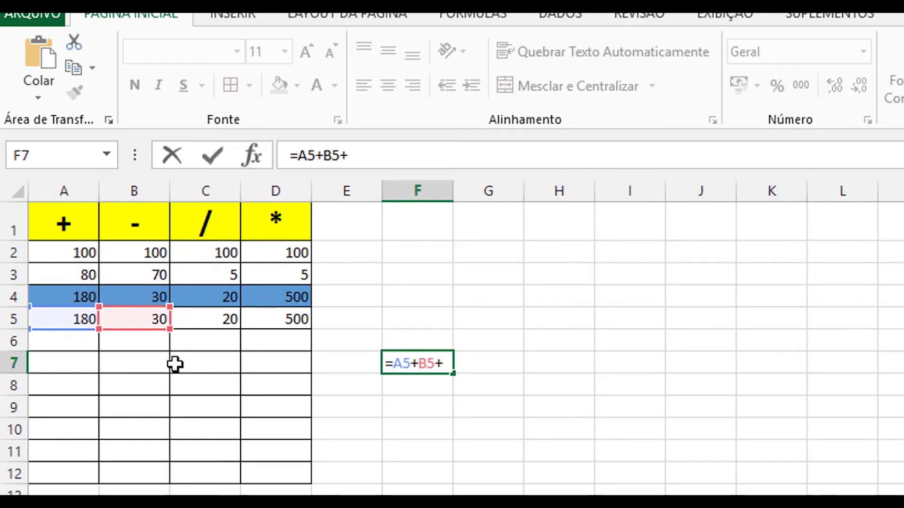
{"action": "left_click", "coordinate": [216, 326]}
{"action": "type", "text": "+"}
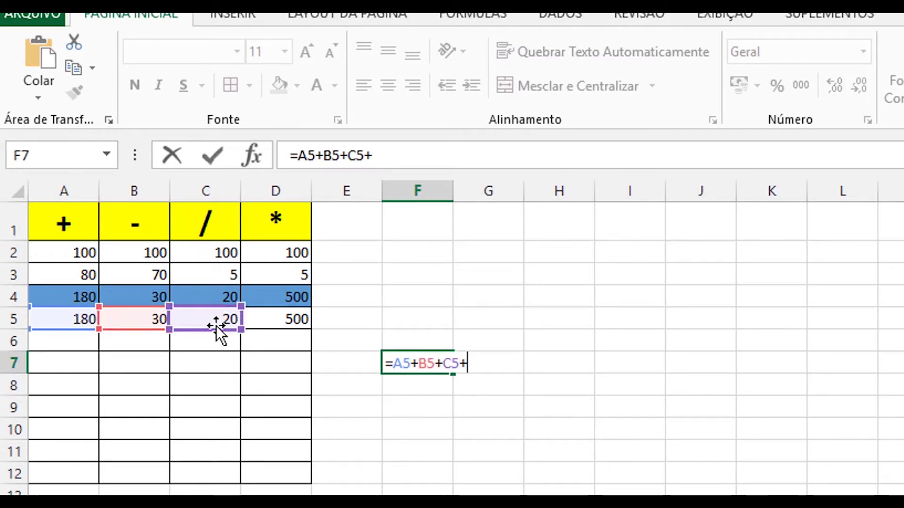
{"action": "left_click", "coordinate": [273, 319]}
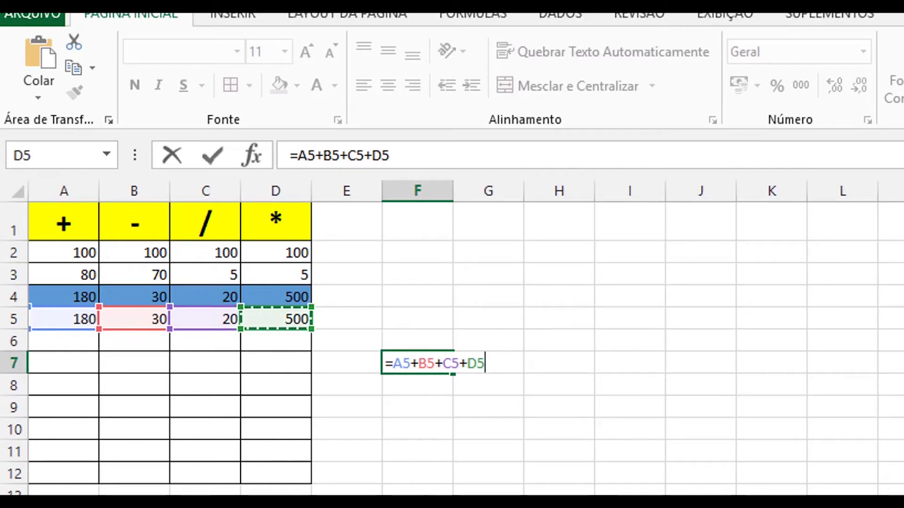
{"action": "key", "text": "Return"}
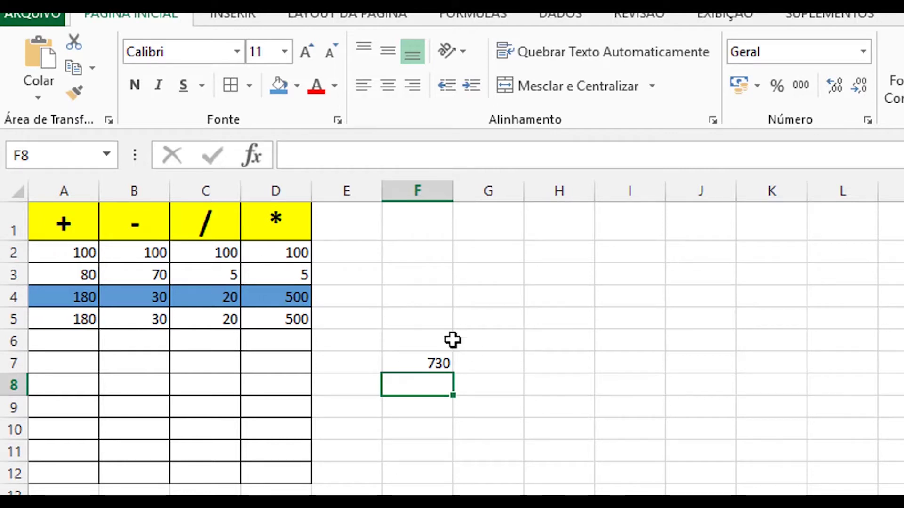
{"action": "left_click", "coordinate": [436, 361]}
{"action": "key", "text": "Delete"}
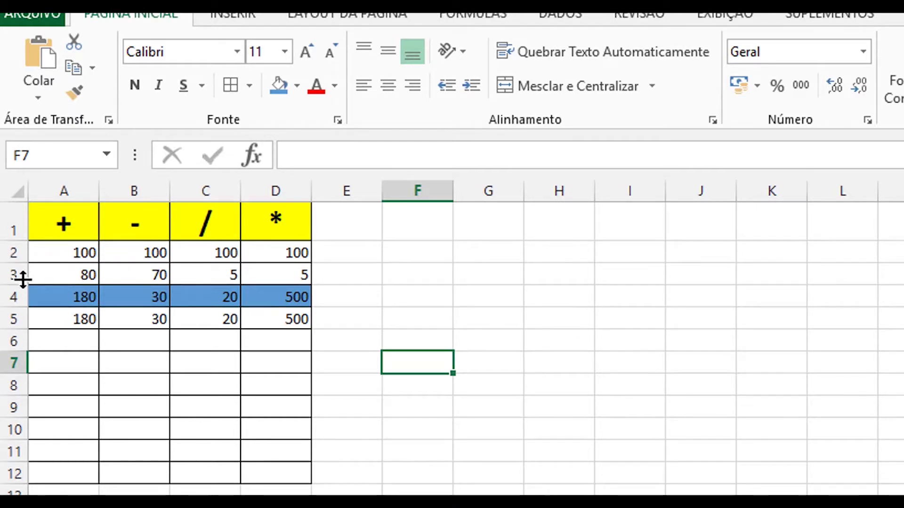
{"action": "left_click", "coordinate": [64, 258]}
{"action": "left_click", "coordinate": [94, 275]}
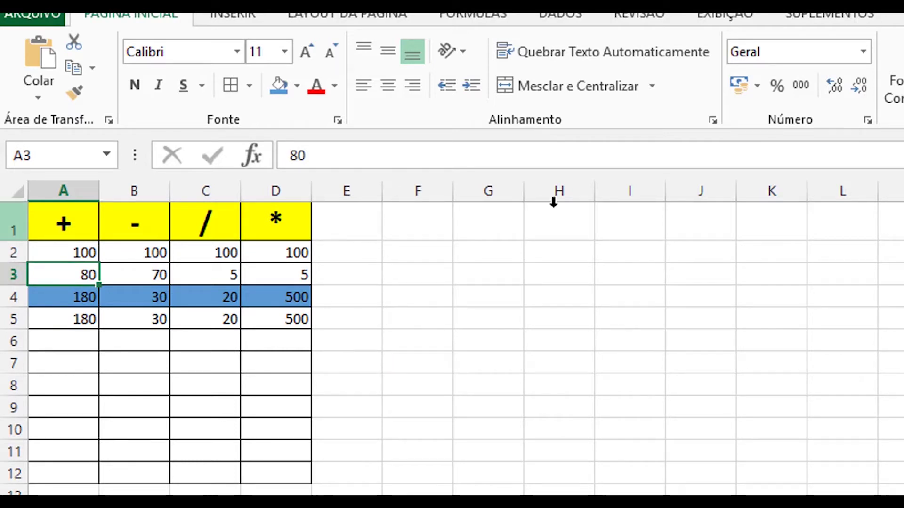
{"action": "left_click", "coordinate": [276, 507]}
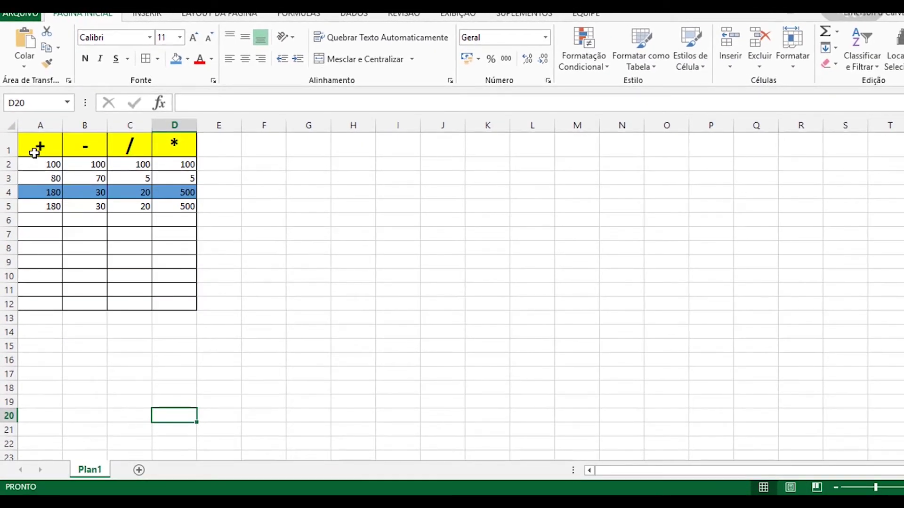
Step: Rename the Plan1 sheet to Operadores
{"action": "double_click", "coordinate": [98, 471]}
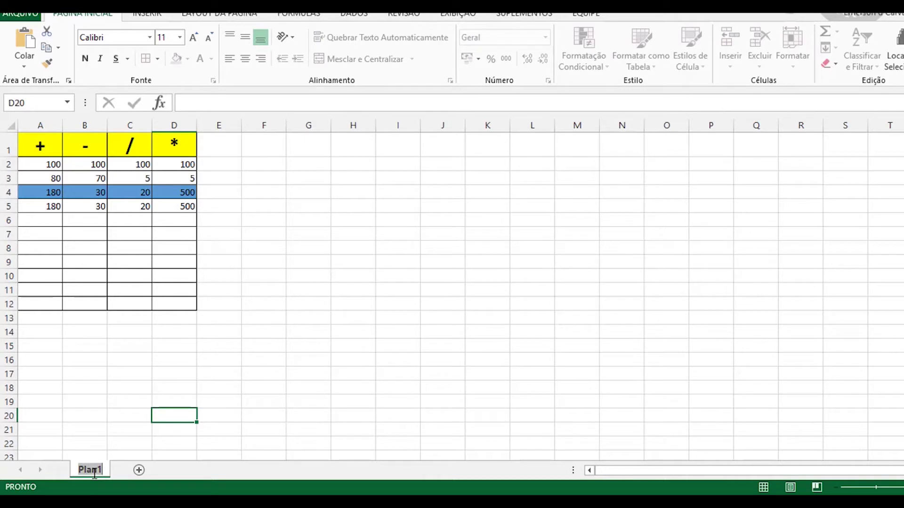
{"action": "type", "text": "Op"}
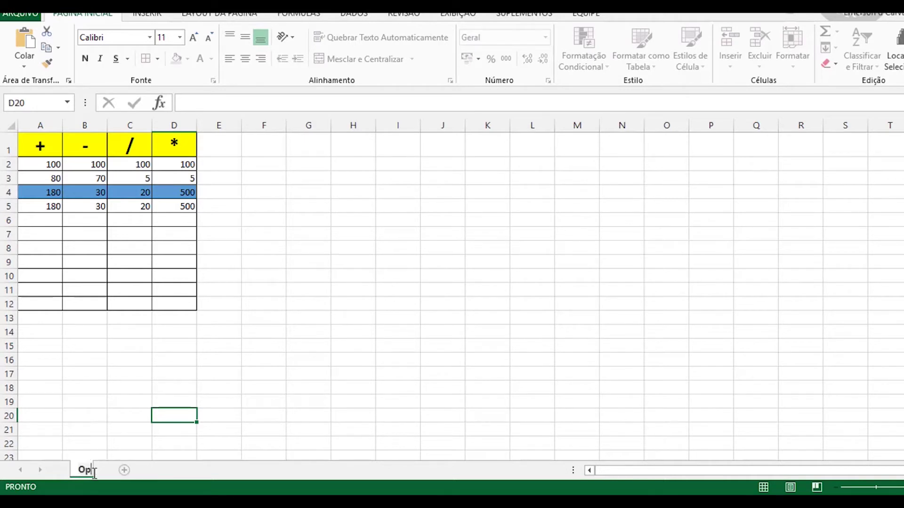
{"action": "type", "text": "eradores"}
{"action": "key", "text": "Return"}
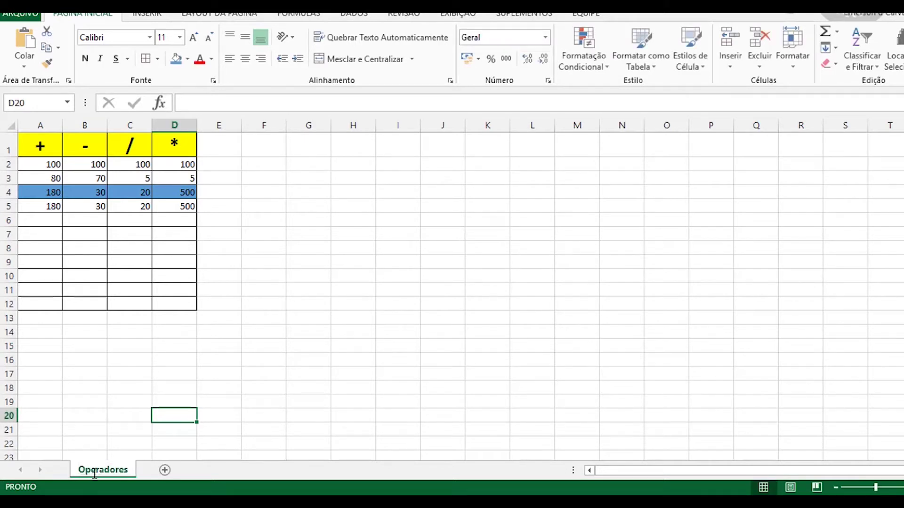
Step: Add a new sheet and rename it Soma
{"action": "left_click", "coordinate": [164, 471]}
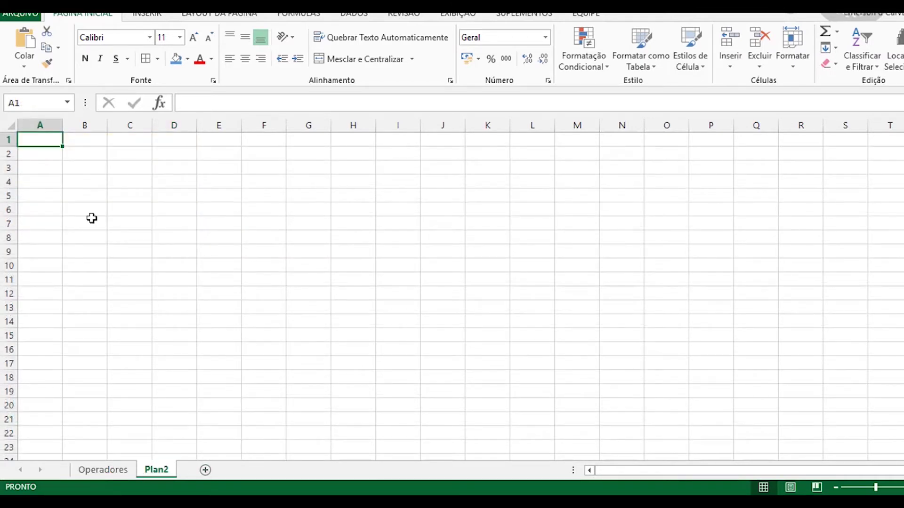
{"action": "double_click", "coordinate": [162, 471]}
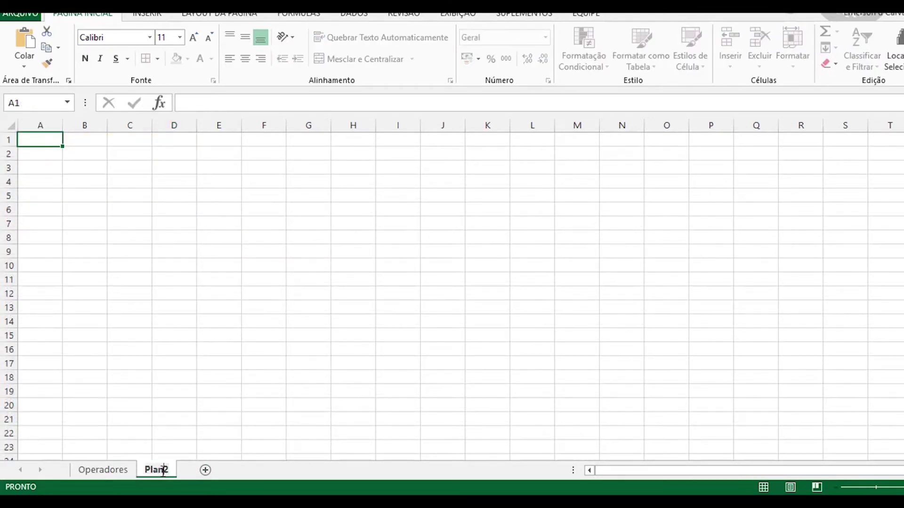
{"action": "type", "text": "Som"}
{"action": "type", "text": "a"}
{"action": "left_click", "coordinate": [204, 384]}
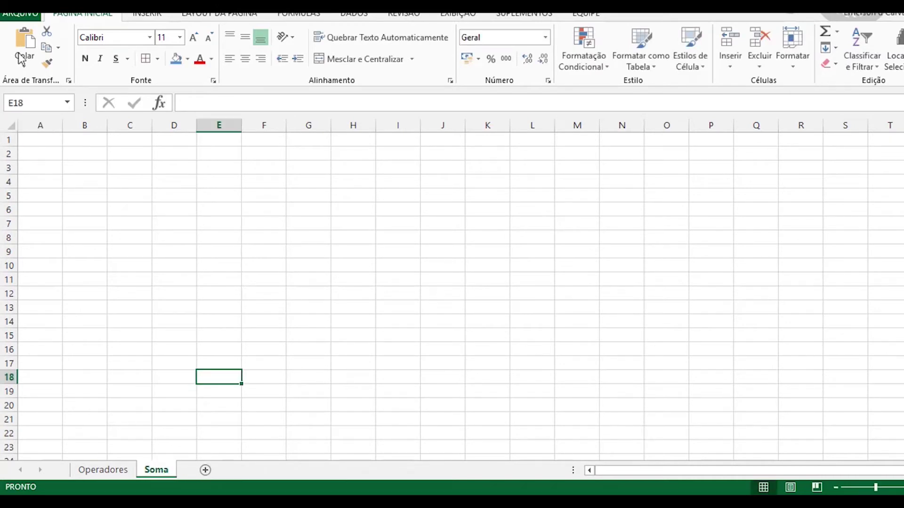
{"action": "left_click", "coordinate": [43, 143]}
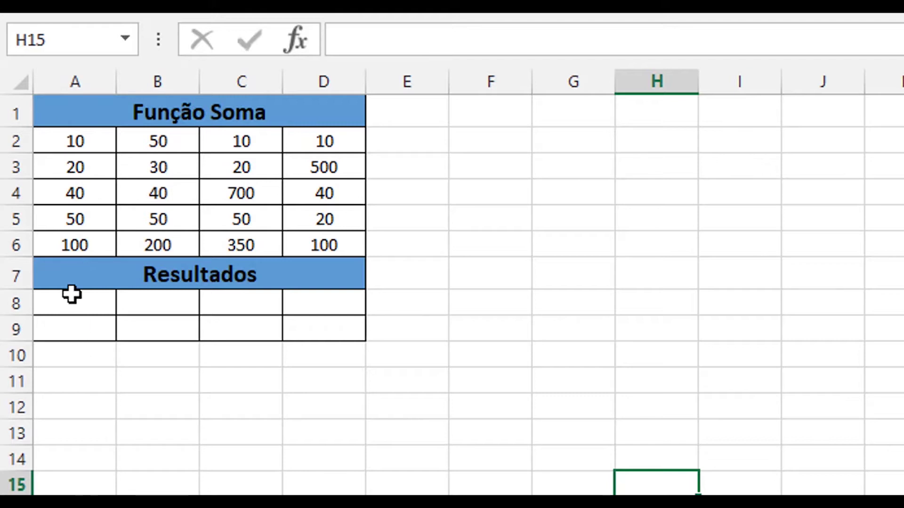
Step: Start a formula in A8 under Resultados by entering =
{"action": "left_click", "coordinate": [61, 306]}
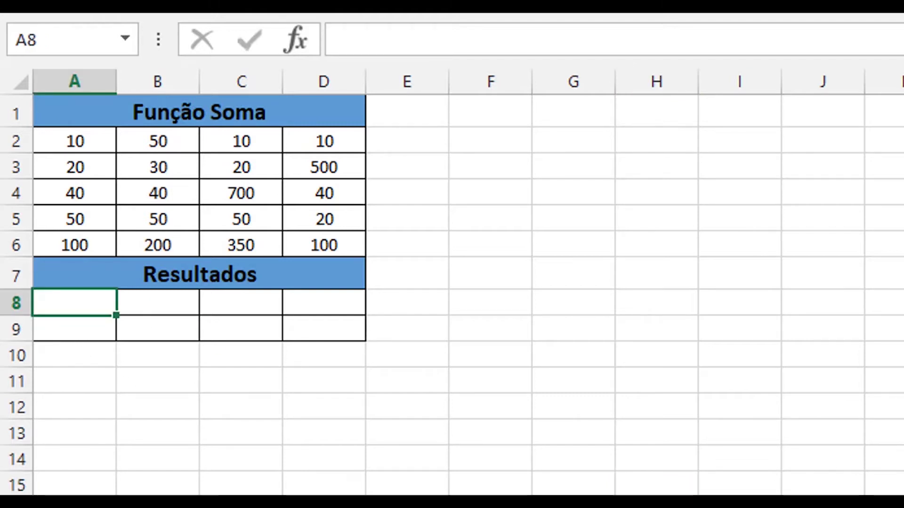
{"action": "type", "text": "="}
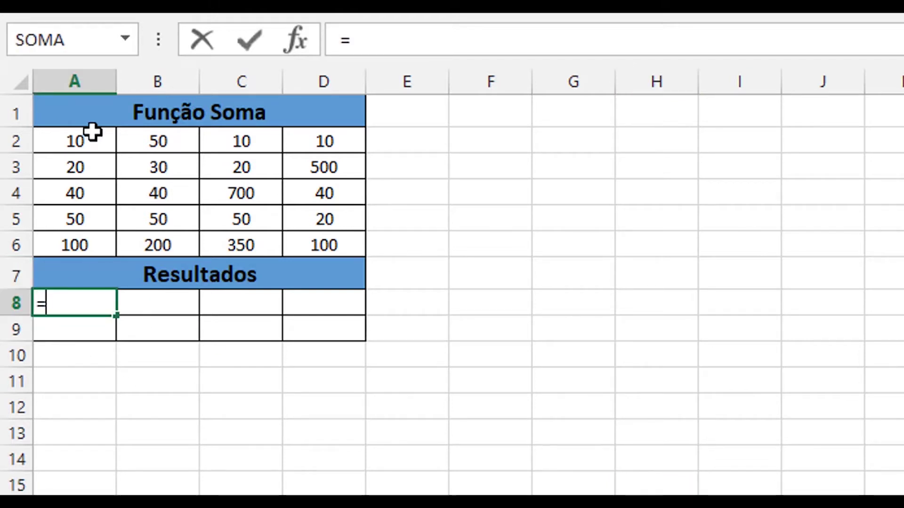
Step: Enter =A2+A3+A4+A5+A6 in A8, adding the five column A values to 220
{"action": "left_click", "coordinate": [79, 142]}
{"action": "type", "text": "+"}
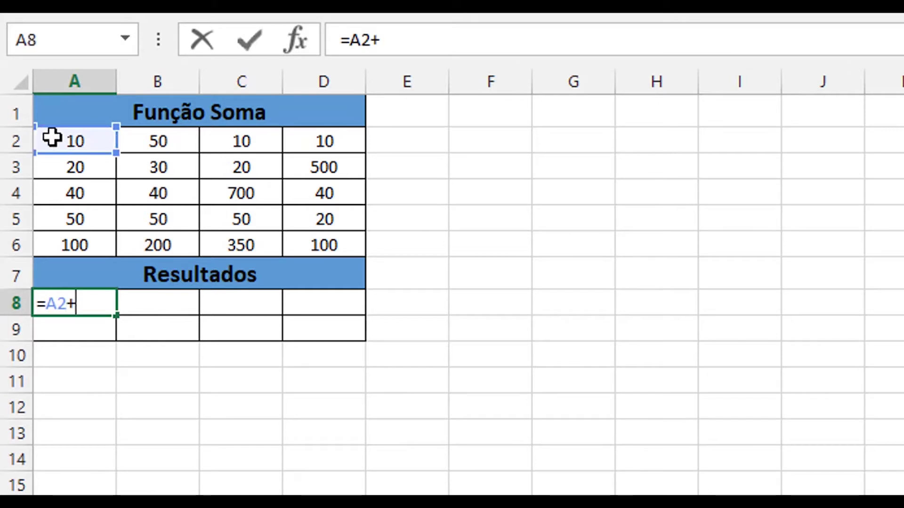
{"action": "left_click", "coordinate": [57, 184]}
{"action": "left_click", "coordinate": [70, 169]}
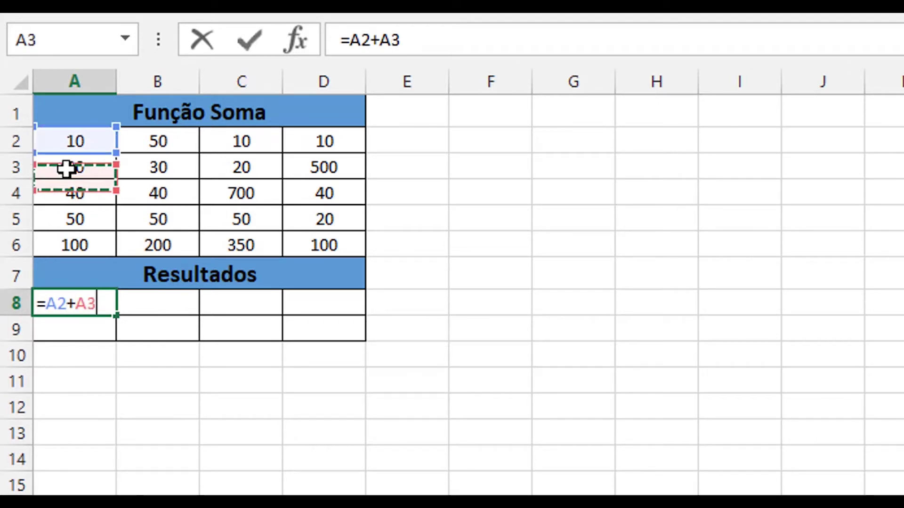
{"action": "type", "text": "+"}
{"action": "left_click", "coordinate": [94, 197]}
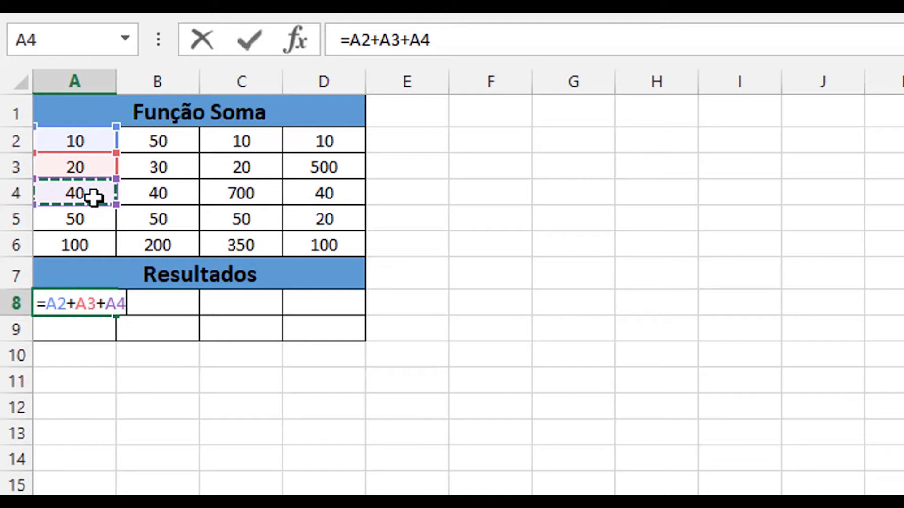
{"action": "type", "text": "+"}
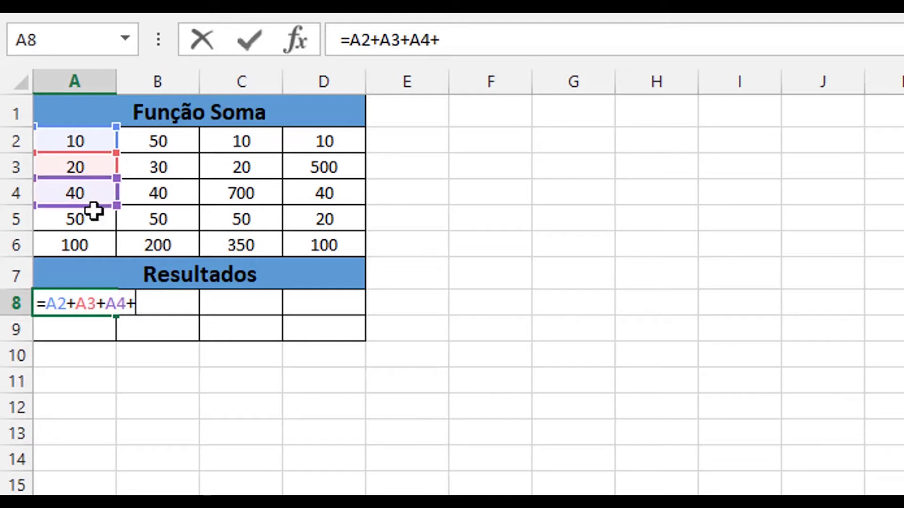
{"action": "left_click", "coordinate": [93, 214]}
{"action": "type", "text": "+"}
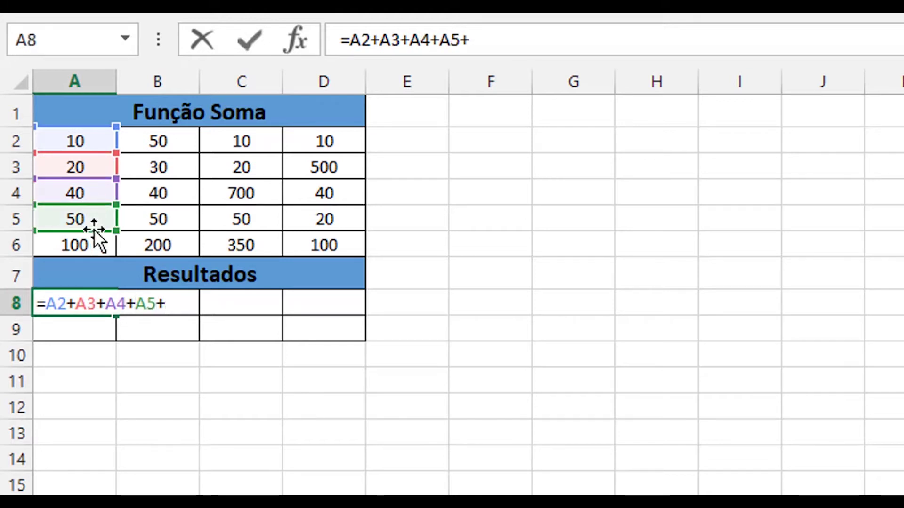
{"action": "left_click", "coordinate": [96, 248]}
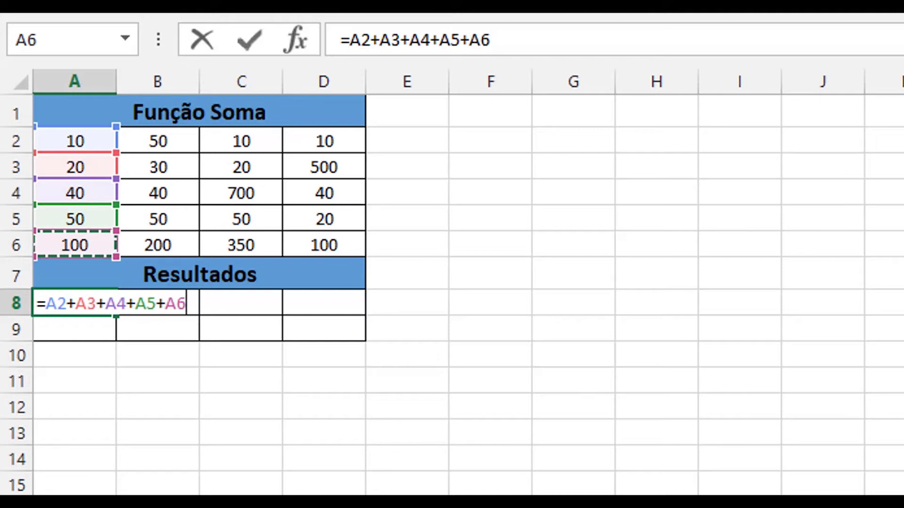
{"action": "key", "text": "Return"}
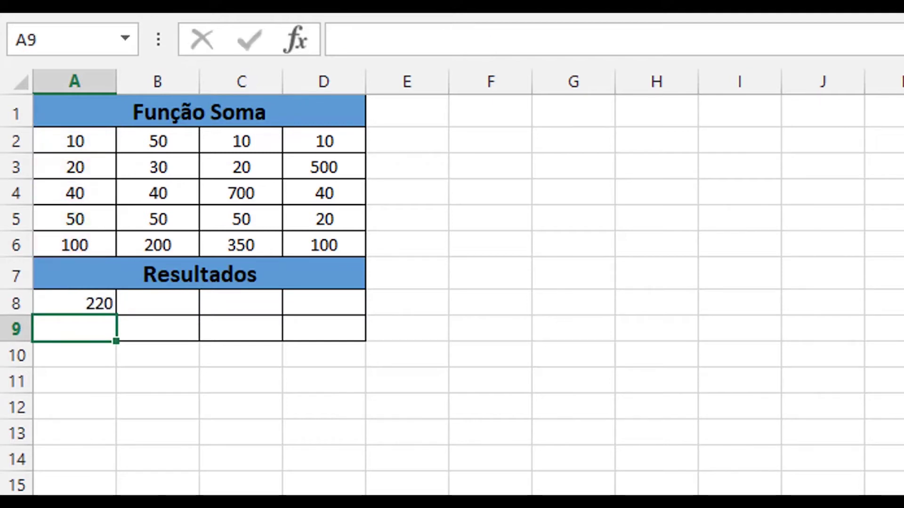
{"action": "left_click", "coordinate": [102, 306]}
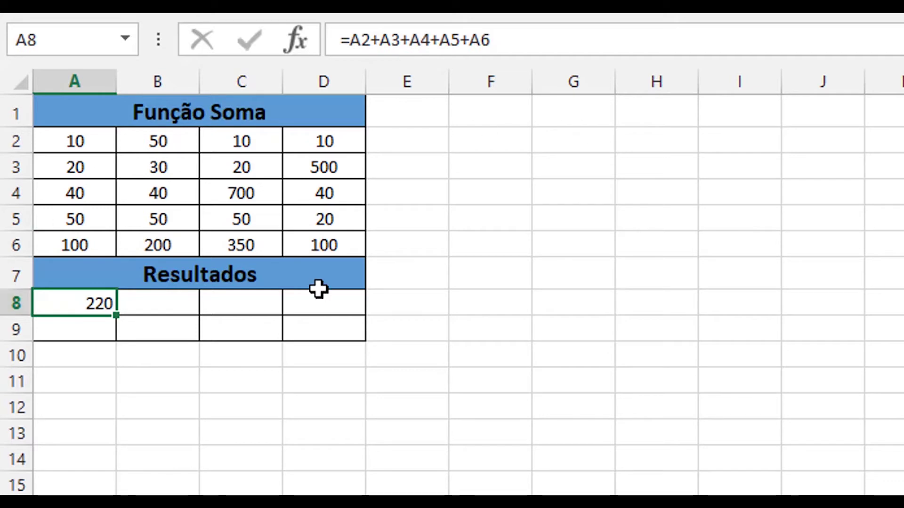
{"action": "left_click", "coordinate": [103, 329]}
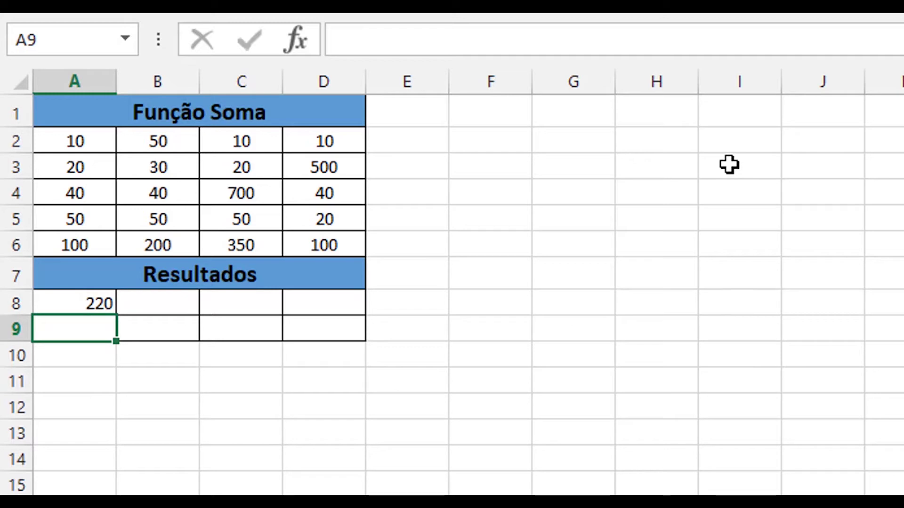
Step: Enter =SOMA(A2:A6) in A9, which also totals 220
{"action": "type", "text": "="}
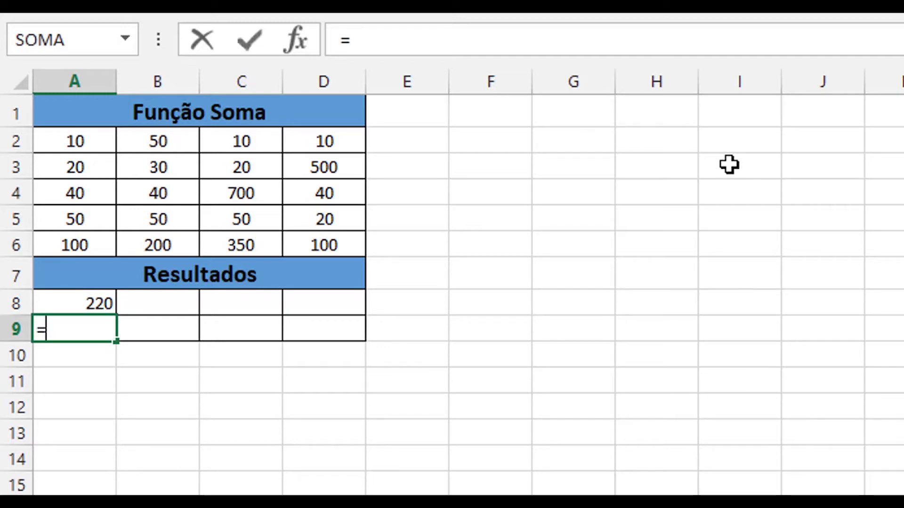
{"action": "type", "text": "SOA"}
{"action": "key", "text": "BackSpace"}
{"action": "type", "text": "MA"}
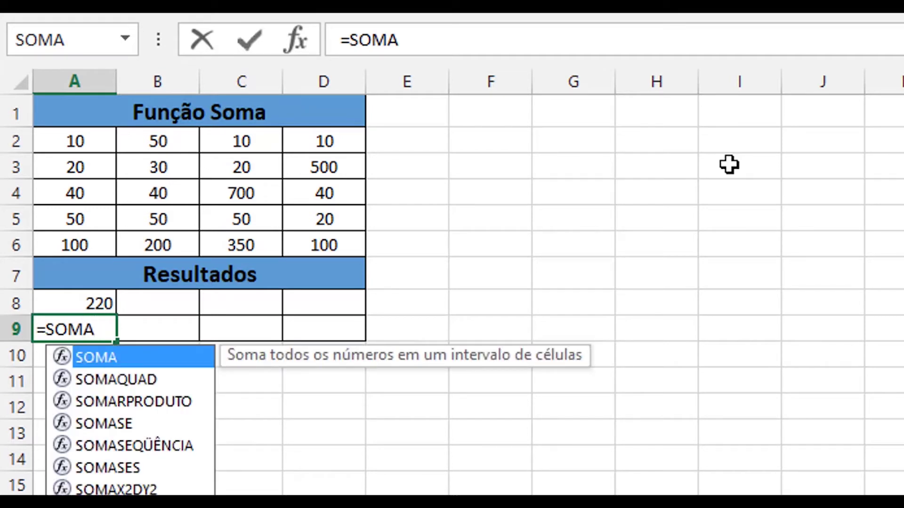
{"action": "type", "text": "("}
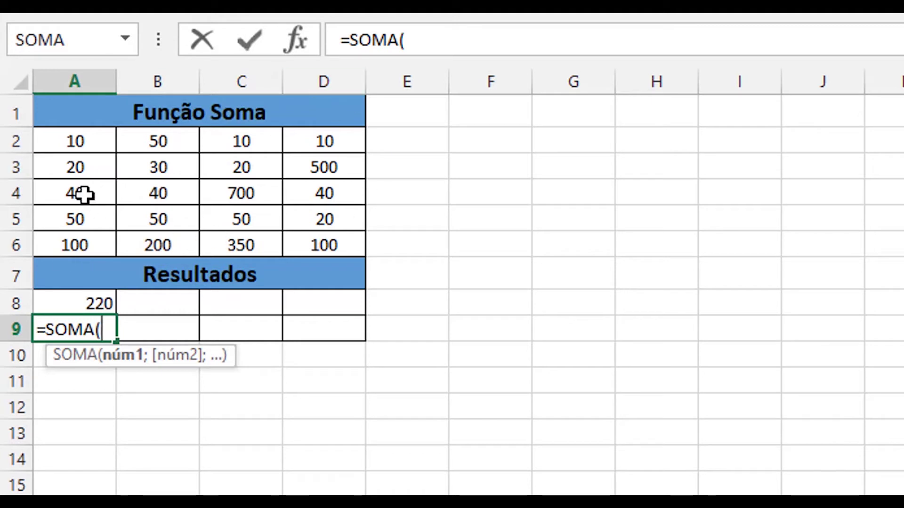
{"action": "left_click", "coordinate": [71, 140]}
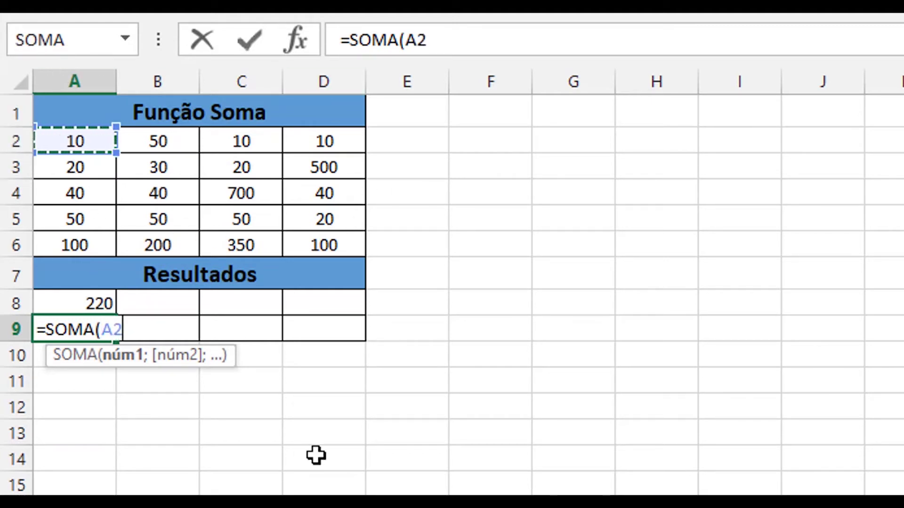
{"action": "type", "text": ":A2"}
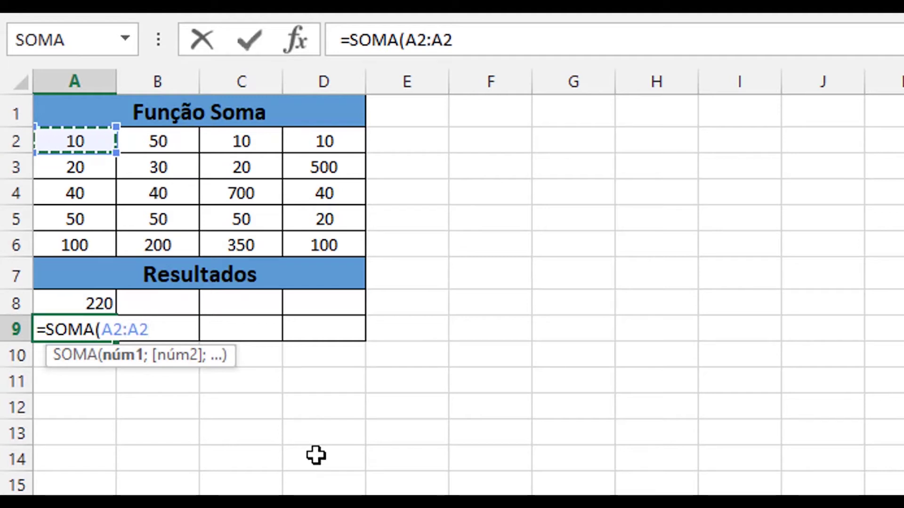
{"action": "left_click", "coordinate": [67, 244], "text": "shift"}
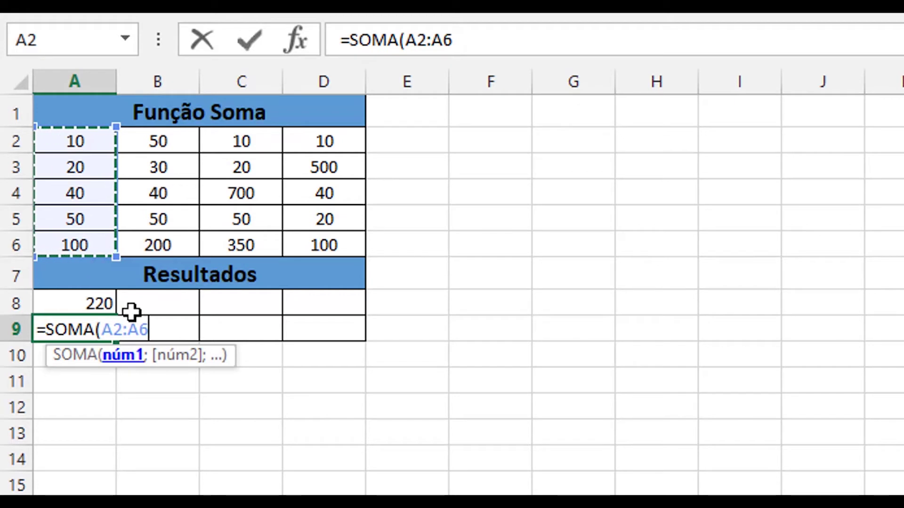
{"action": "key", "text": "Return"}
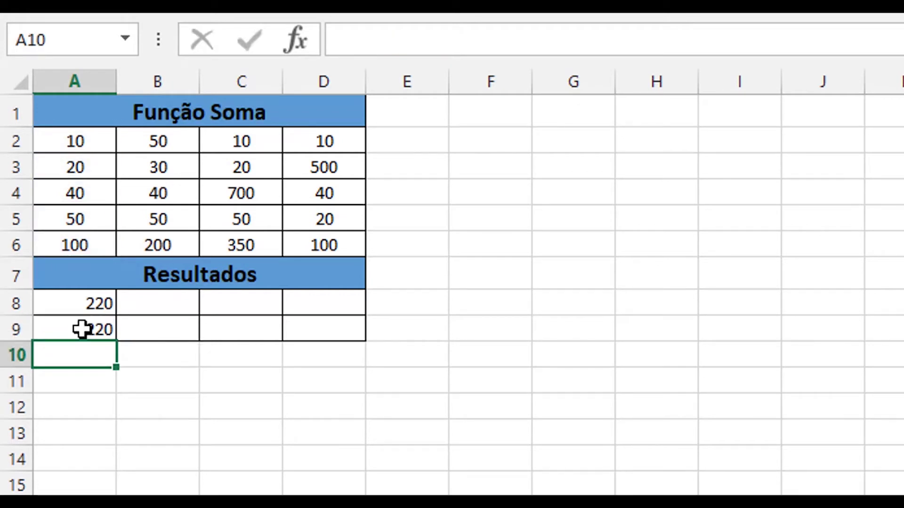
{"action": "left_click", "coordinate": [81, 329]}
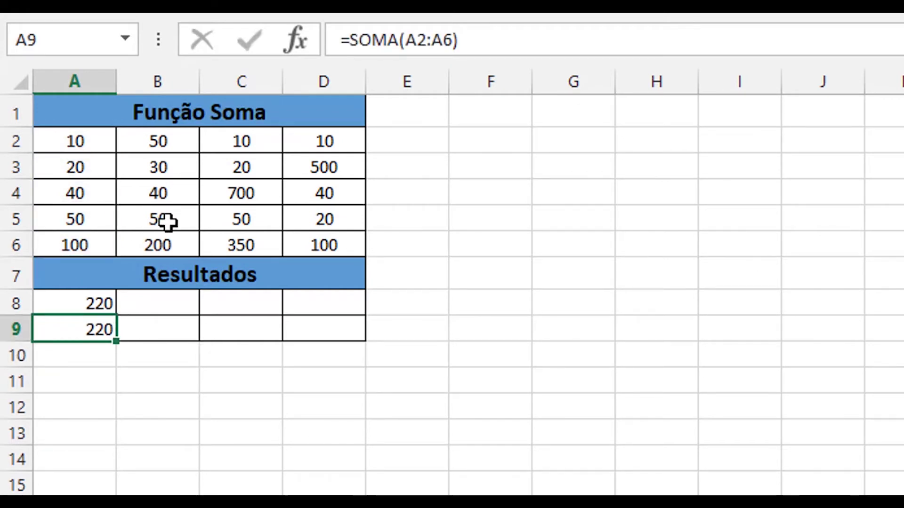
{"action": "left_click", "coordinate": [95, 301]}
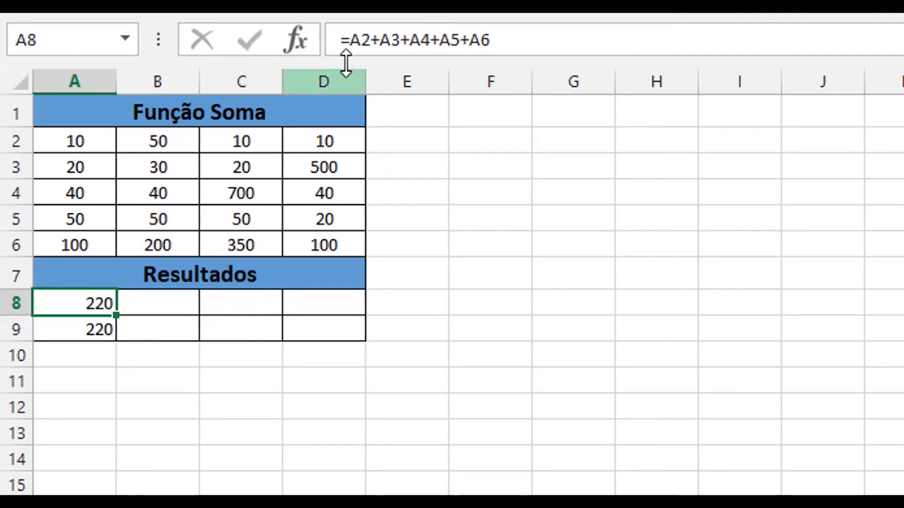
{"action": "left_click", "coordinate": [80, 327]}
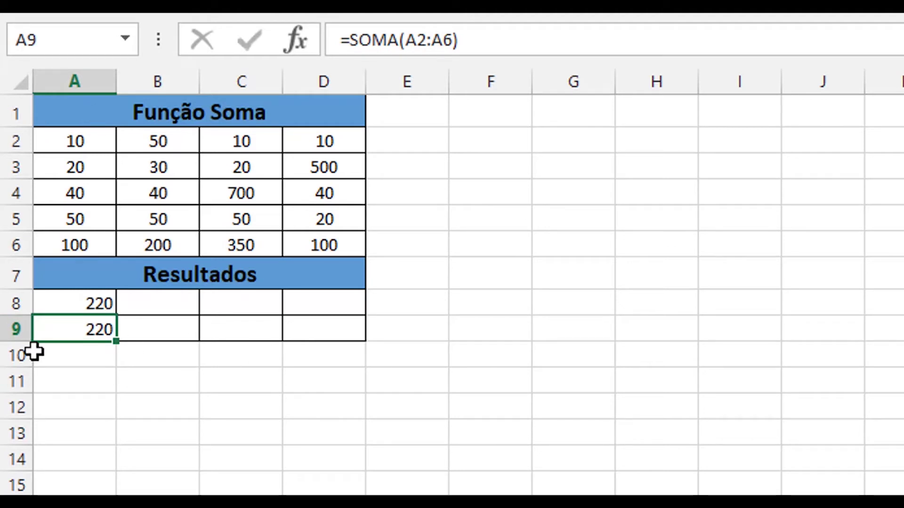
{"action": "left_click", "coordinate": [249, 359]}
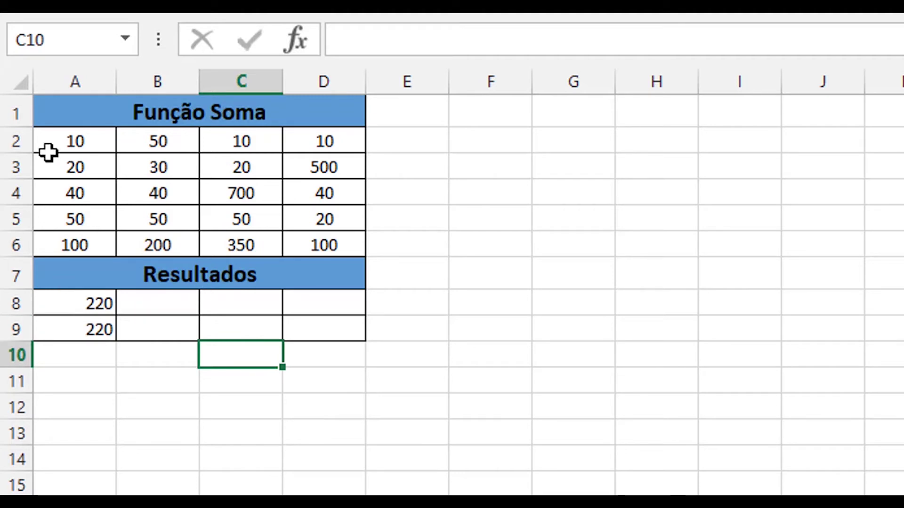
{"action": "left_click", "coordinate": [70, 137]}
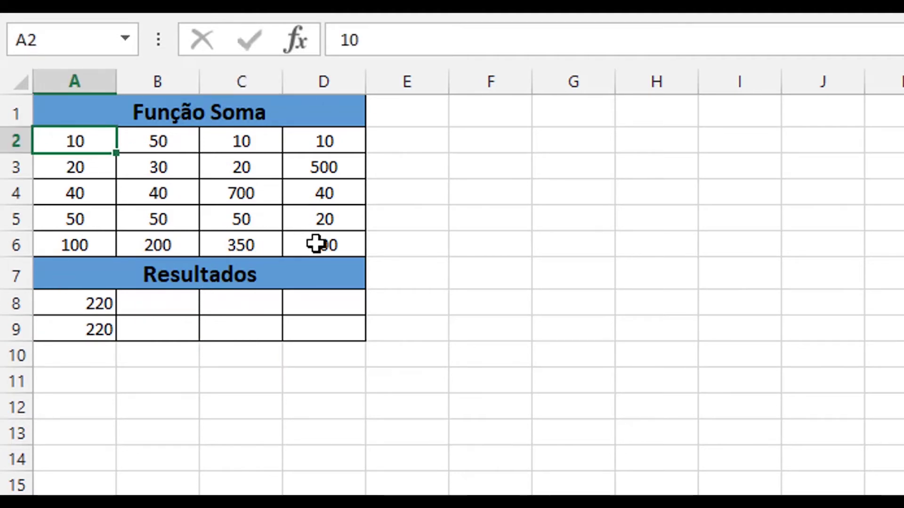
{"action": "left_click", "coordinate": [157, 168]}
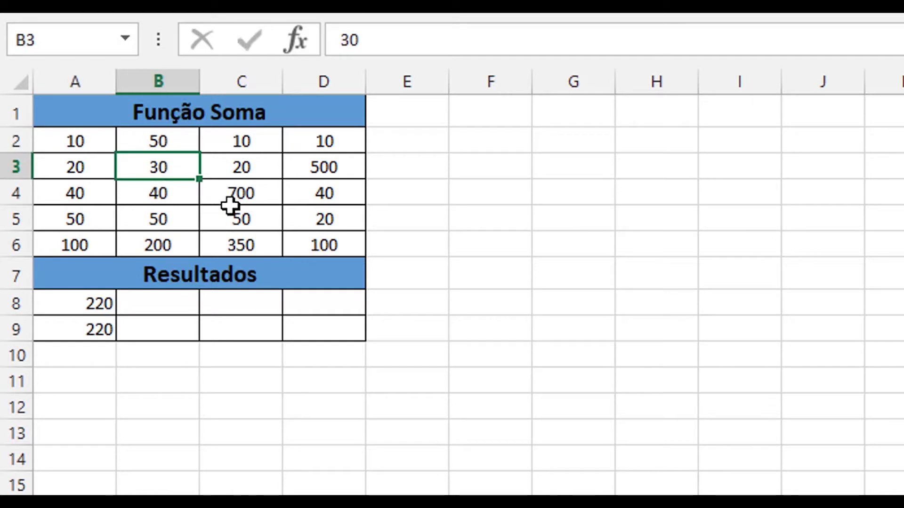
{"action": "left_click", "coordinate": [238, 199]}
{"action": "left_click", "coordinate": [329, 221]}
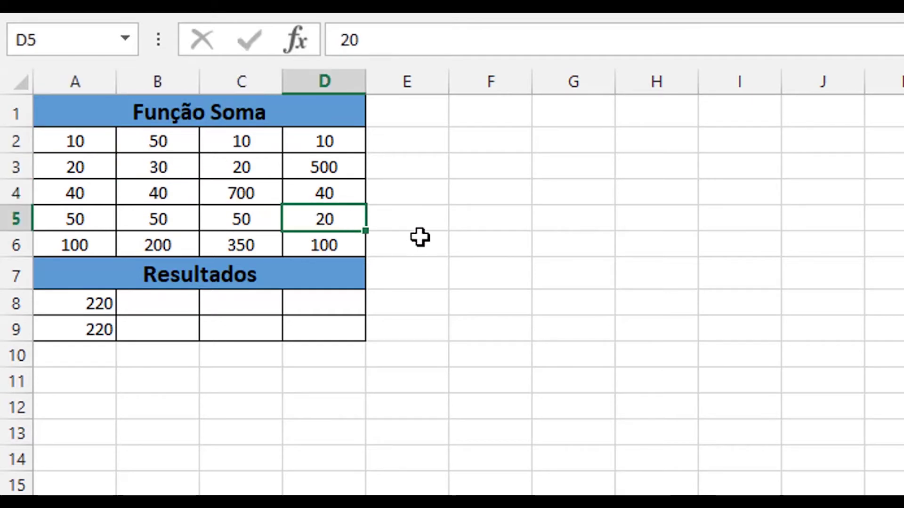
{"action": "left_click", "coordinate": [75, 143]}
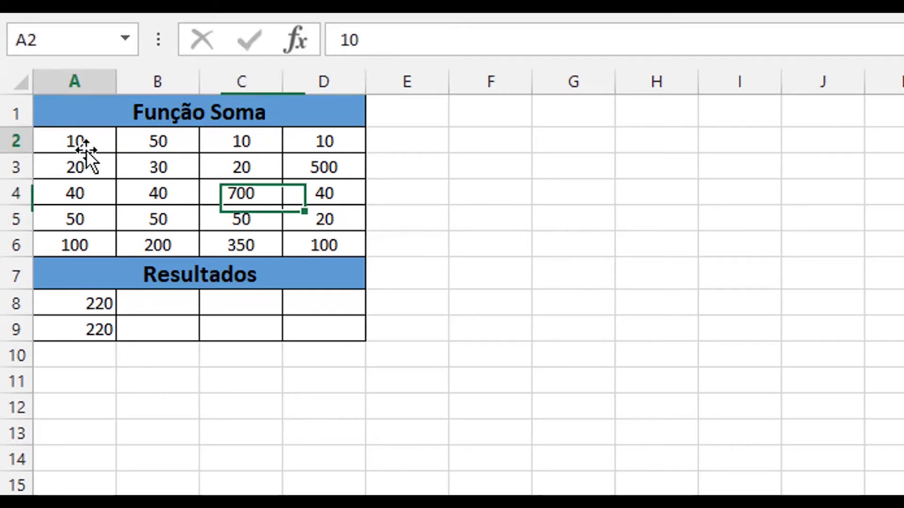
{"action": "left_click", "coordinate": [181, 171]}
{"action": "left_click", "coordinate": [239, 194]}
{"action": "left_click", "coordinate": [329, 220]}
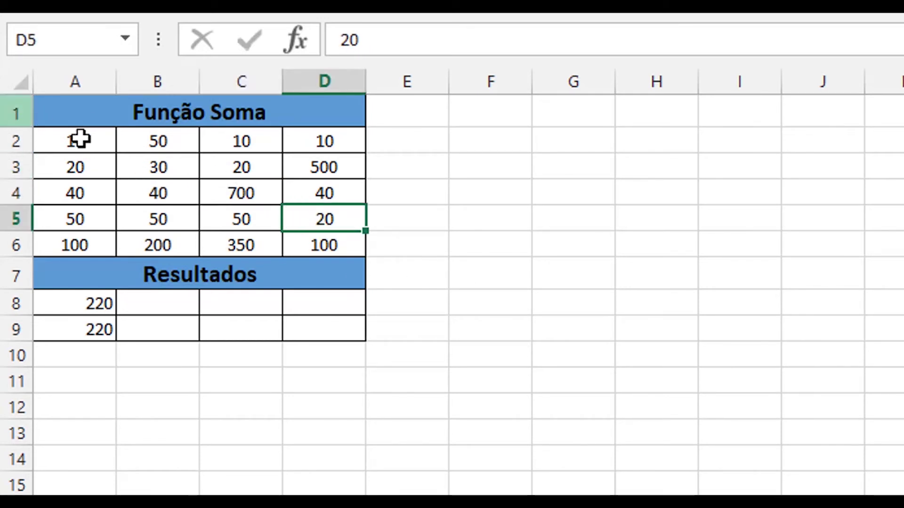
{"action": "left_click", "coordinate": [422, 240]}
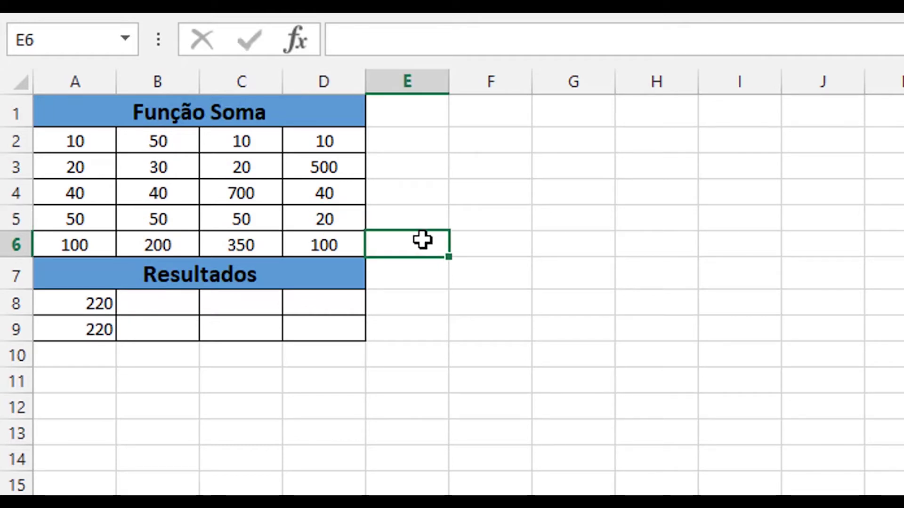
Step: Enter =SOMA(A2;B3;C4;D5) in E6 to total the diagonal cells, giving 760
{"action": "type", "text": "=S"}
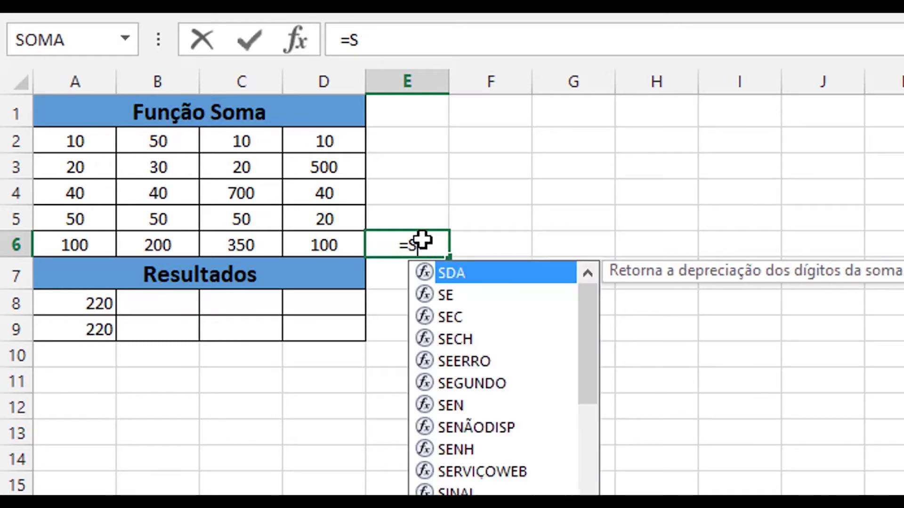
{"action": "type", "text": "OMA("}
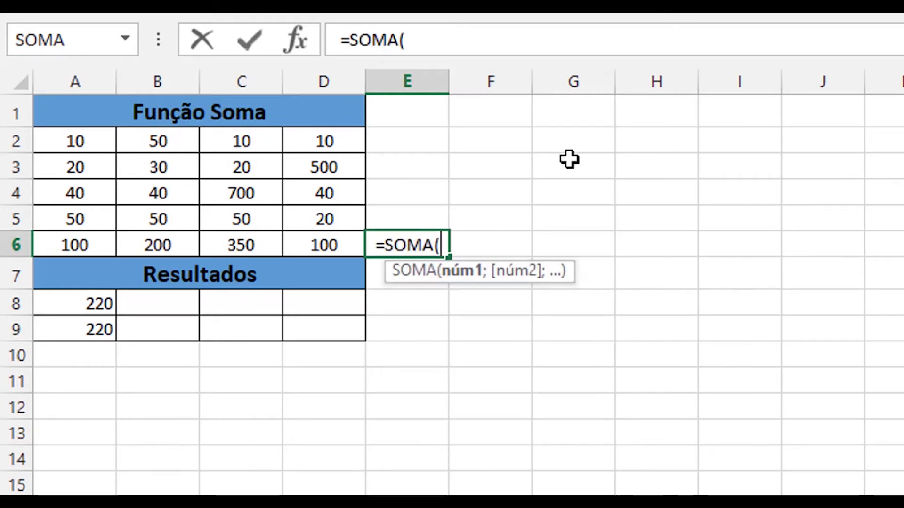
{"action": "left_click", "coordinate": [72, 142]}
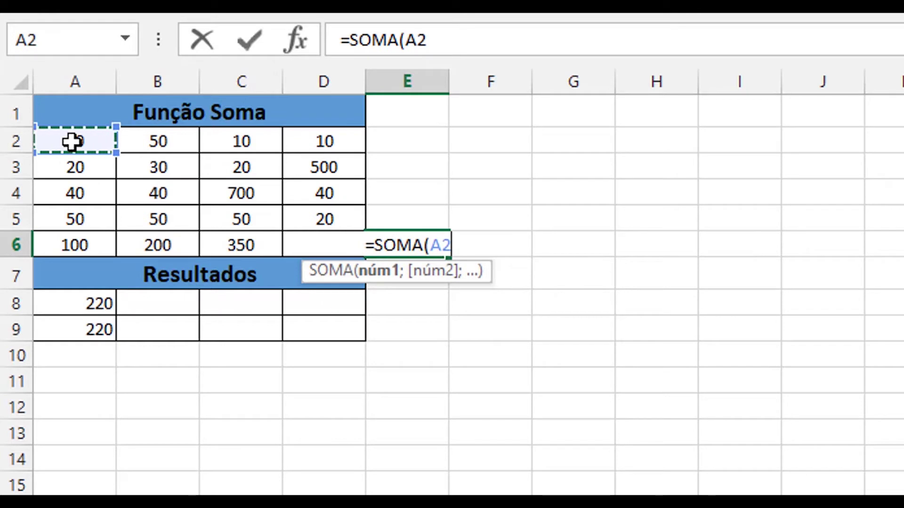
{"action": "type", "text": ";"}
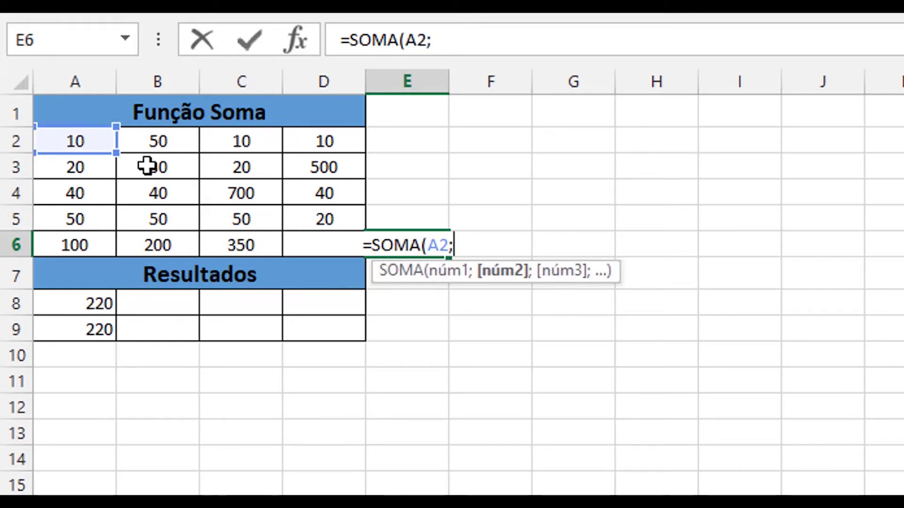
{"action": "left_click", "coordinate": [150, 168]}
{"action": "type", "text": ";"}
{"action": "left_click", "coordinate": [243, 189]}
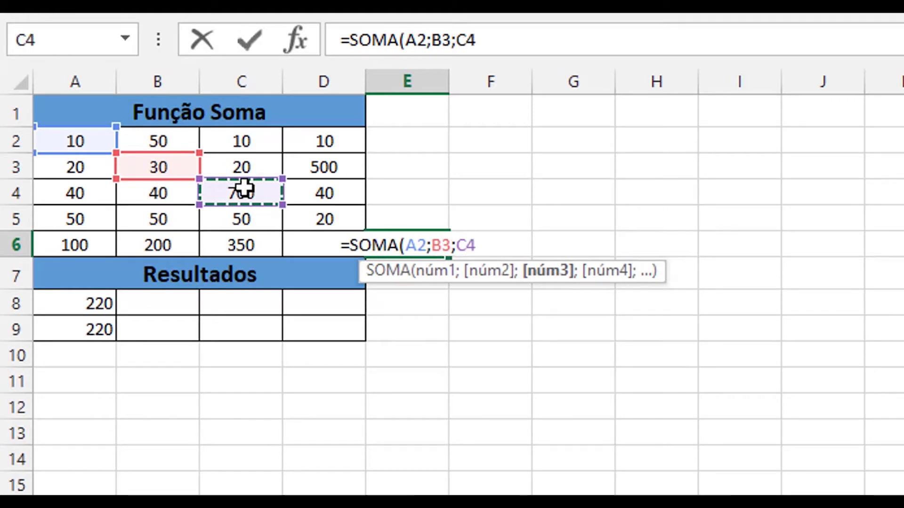
{"action": "type", "text": ";"}
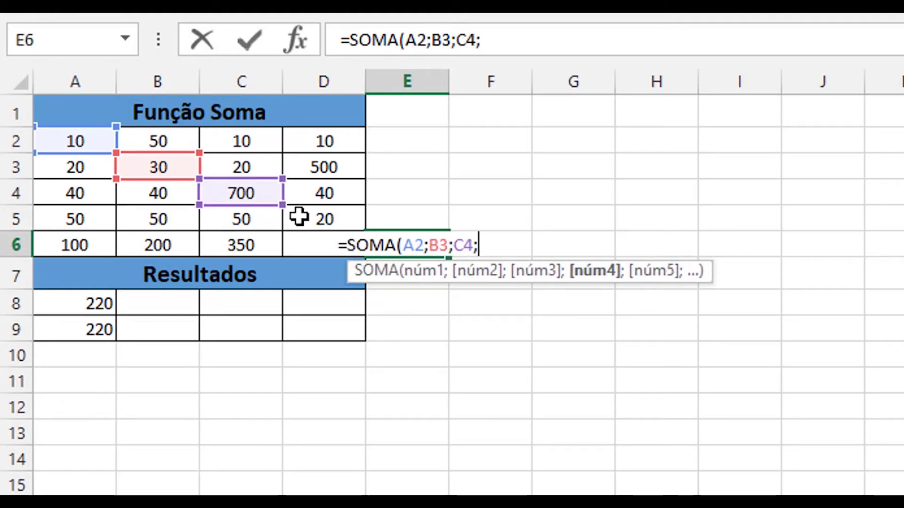
{"action": "left_click", "coordinate": [299, 214]}
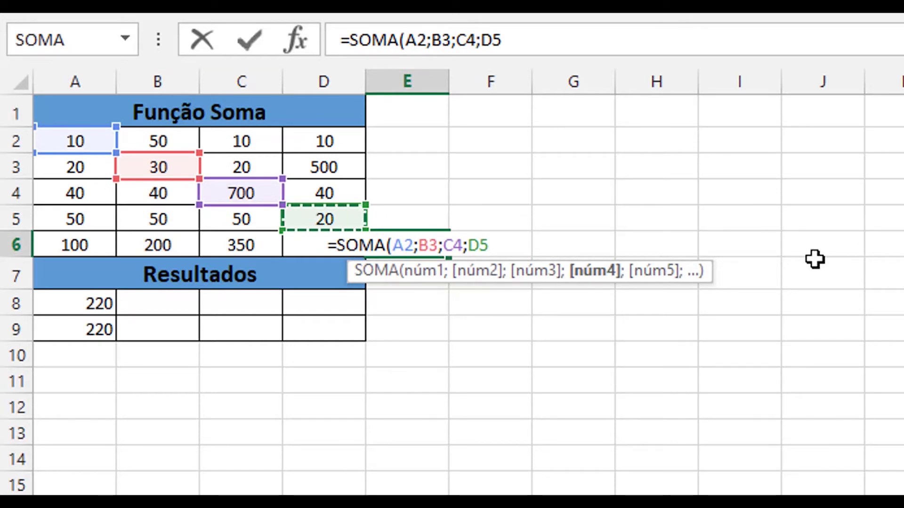
{"action": "type", "text": ")"}
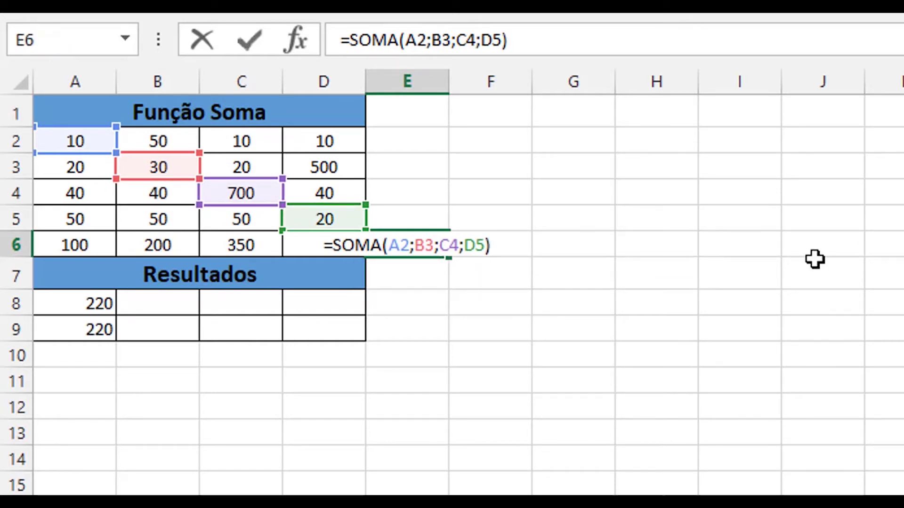
{"action": "key", "text": "Return"}
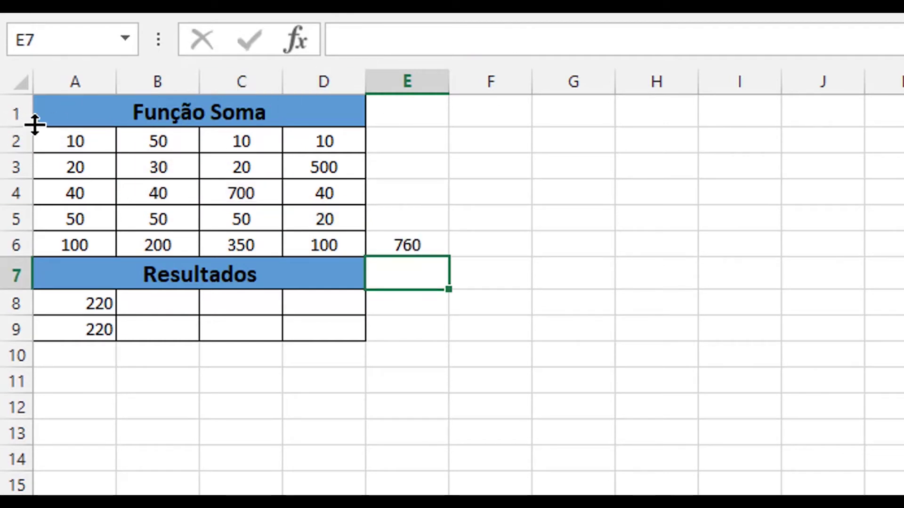
Step: Enter =SOMA(B2:B6;E6) in E10, adding column B to the E6 total for 1130
{"action": "left_click", "coordinate": [416, 254]}
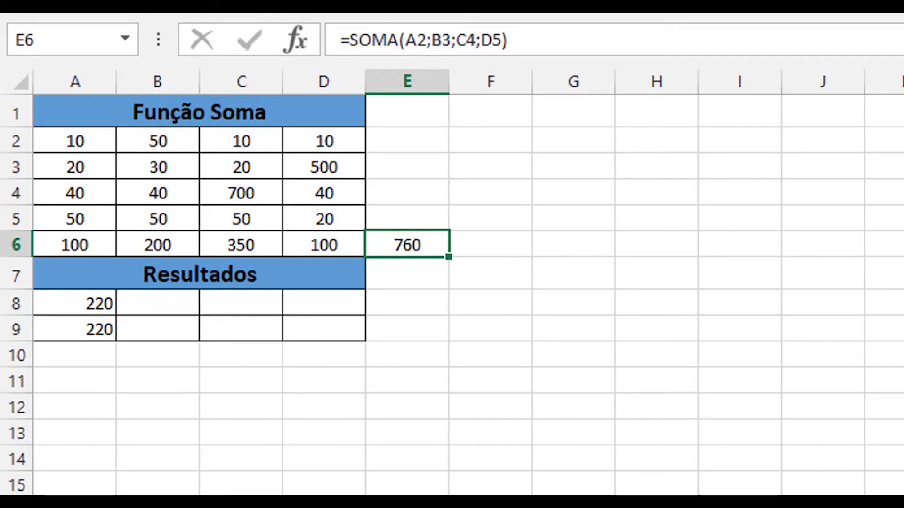
{"action": "left_click", "coordinate": [406, 356]}
{"action": "type", "text": "="}
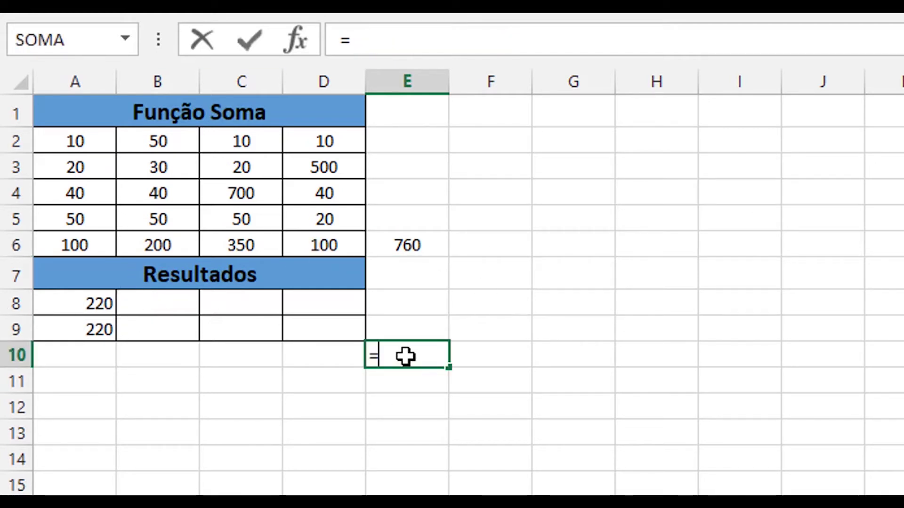
{"action": "type", "text": "SOm"}
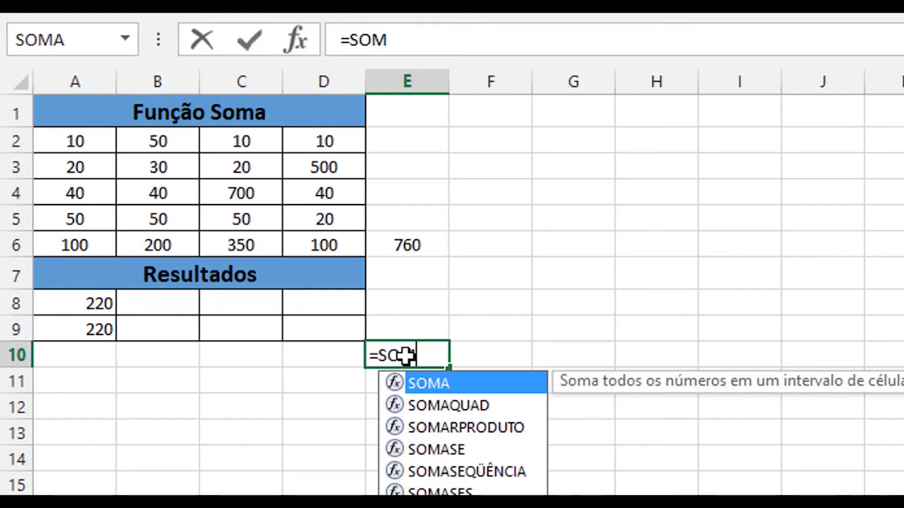
{"action": "key", "text": "Tab"}
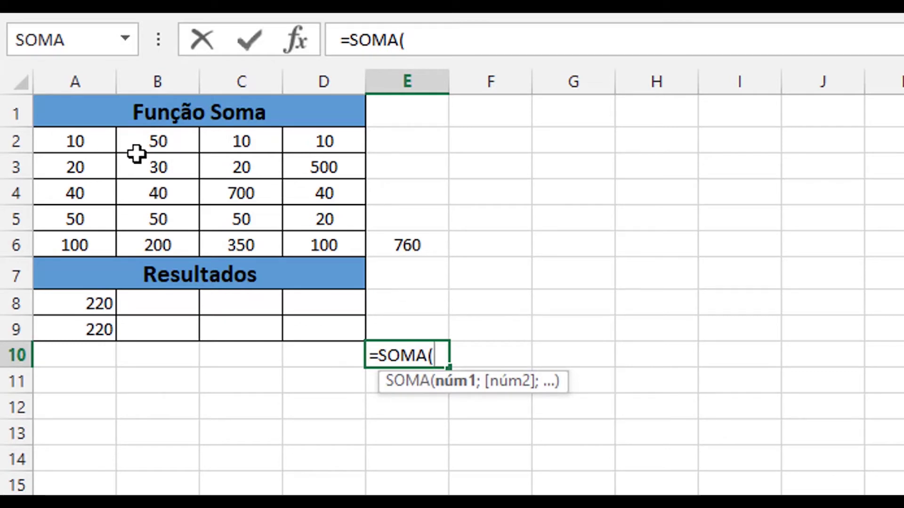
{"action": "left_click", "coordinate": [158, 141]}
{"action": "left_click_drag", "start_coordinate": [160, 174], "coordinate": [164, 240]}
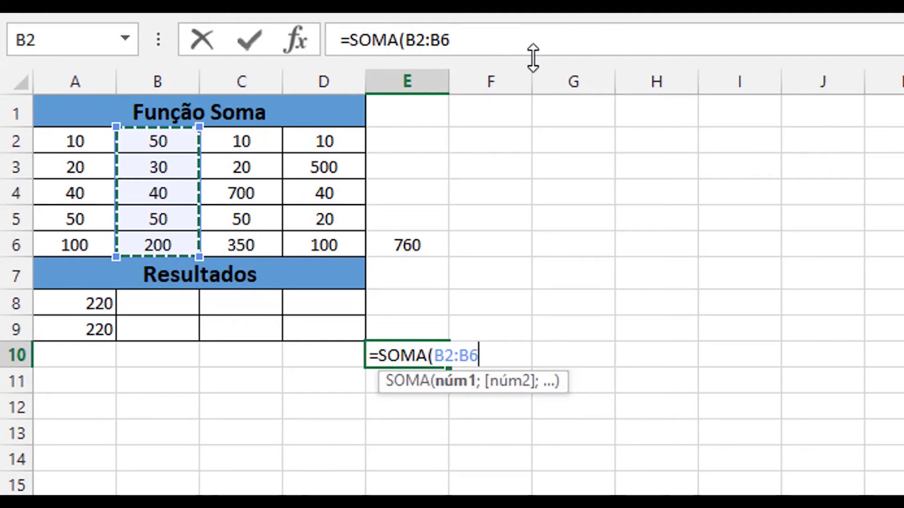
{"action": "type", "text": ";"}
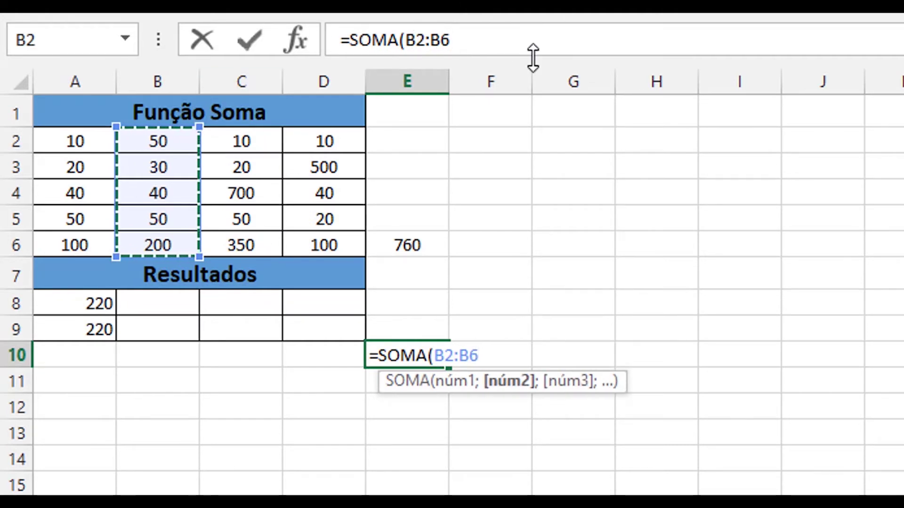
{"action": "left_click", "coordinate": [420, 246]}
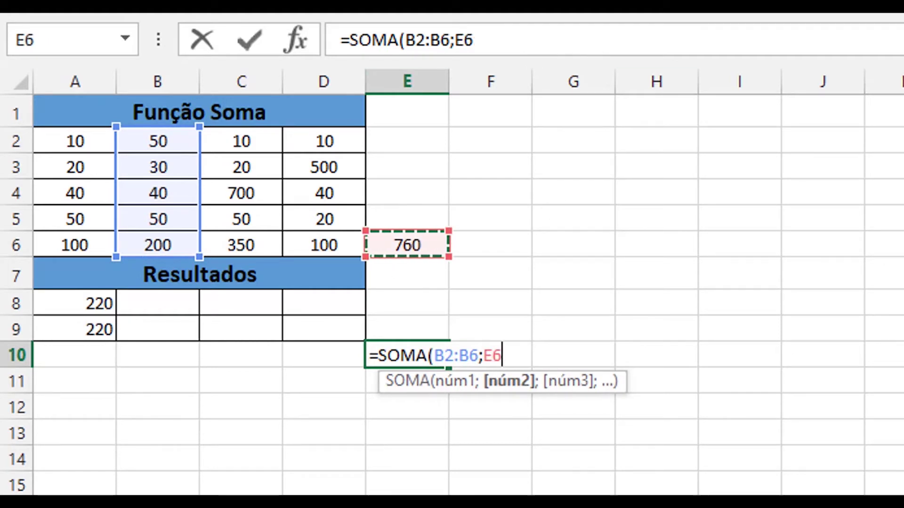
{"action": "key", "text": "Return"}
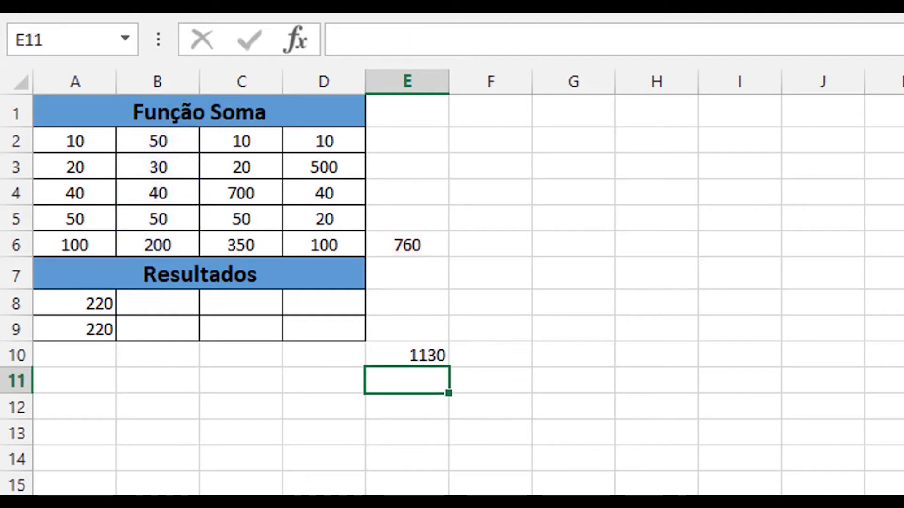
{"action": "left_click", "coordinate": [423, 353]}
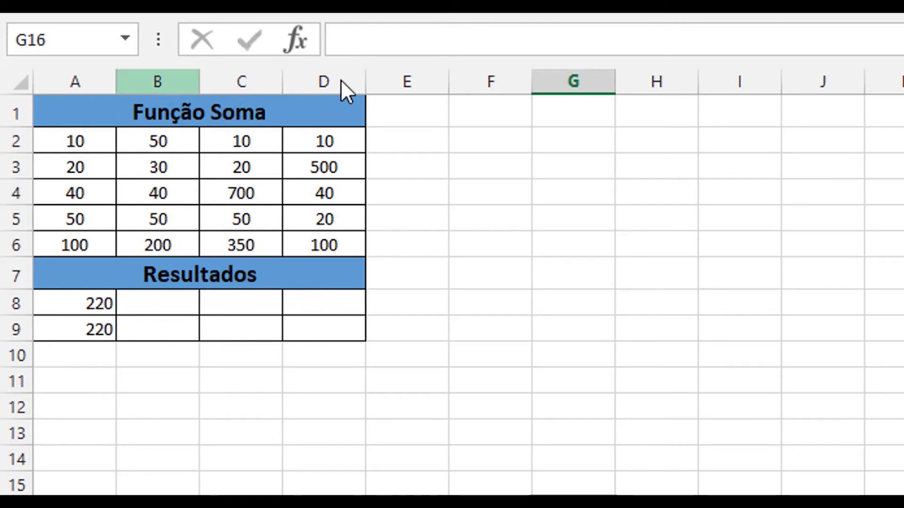
Step: Enter =Soma(A2:D2) in E2 to total row 2, showing 80
{"action": "left_click", "coordinate": [396, 140]}
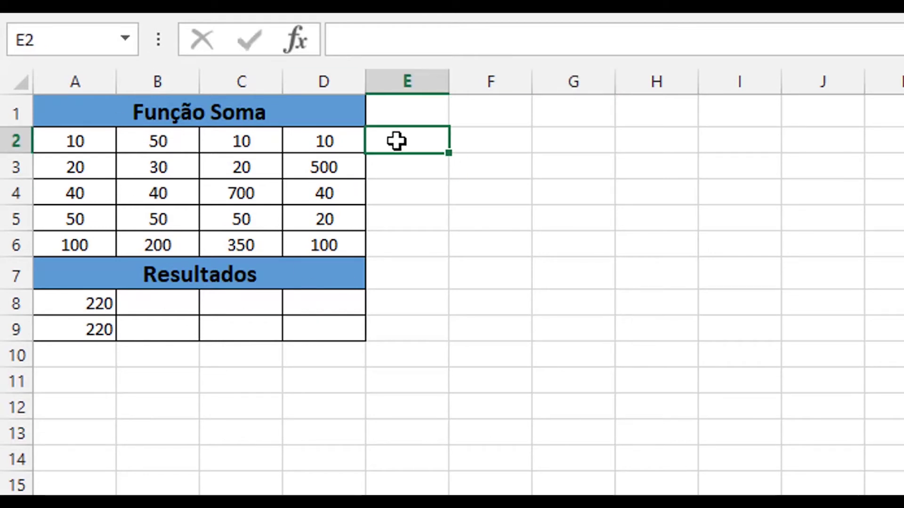
{"action": "type", "text": "="}
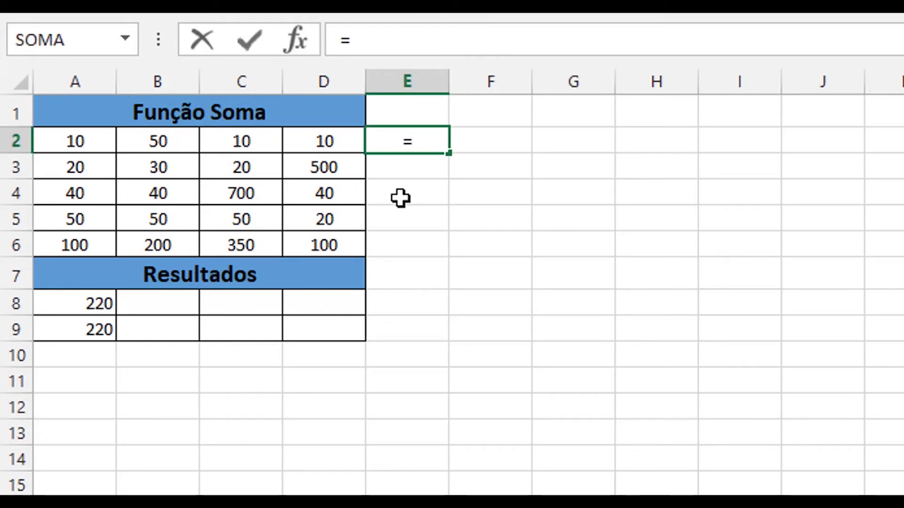
{"action": "type", "text": "Soma"}
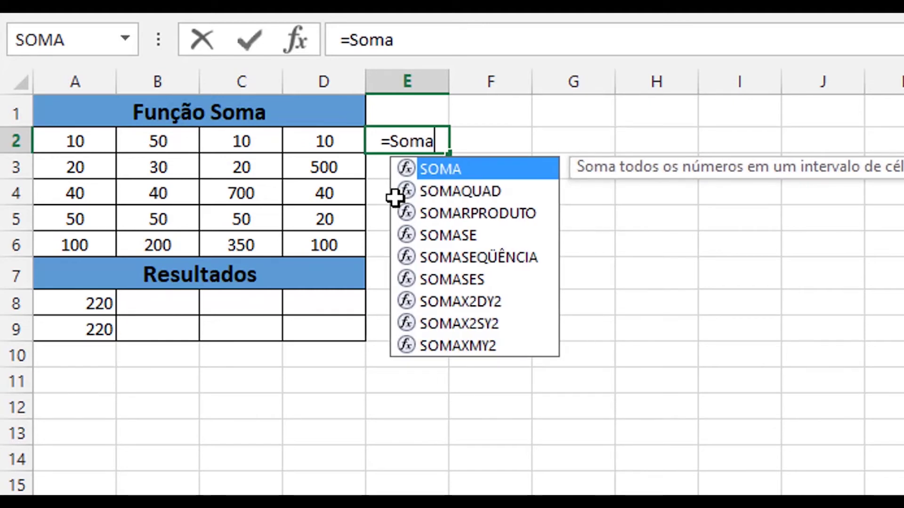
{"action": "type", "text": "("}
{"action": "left_click_drag", "start_coordinate": [70, 141], "coordinate": [356, 138]}
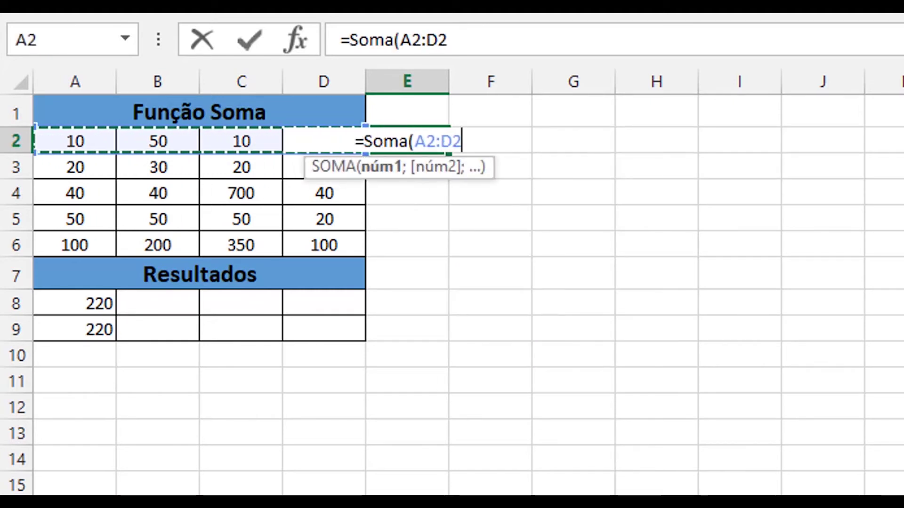
{"action": "key", "text": "Return"}
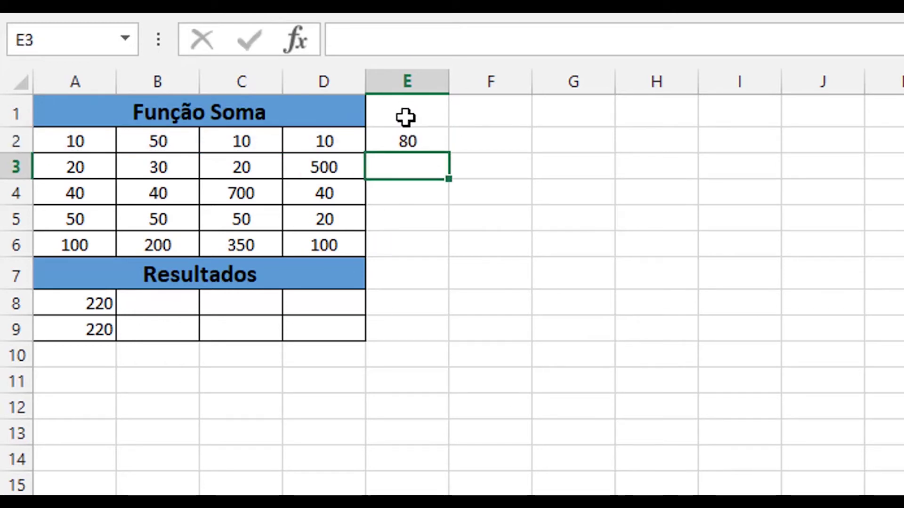
{"action": "left_click", "coordinate": [409, 142]}
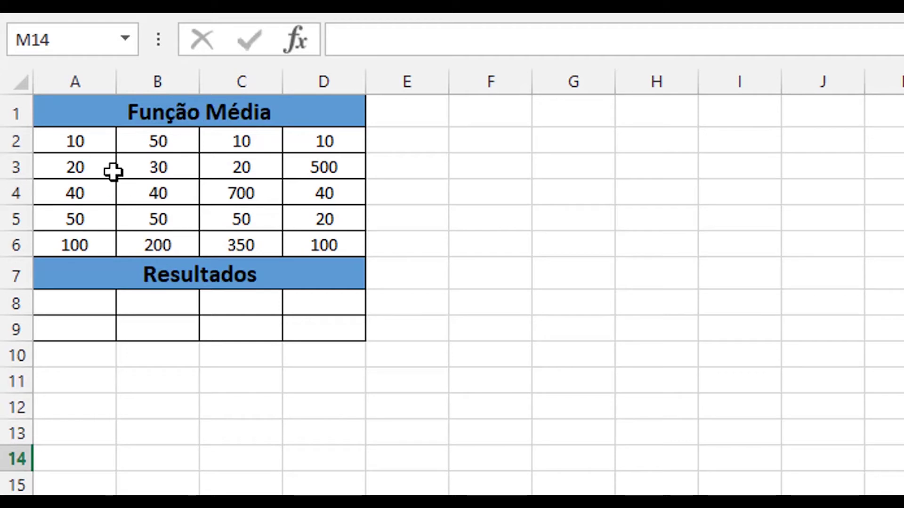
Step: Enter =Soma(A2:A6)/5 in A8 to average column A, giving 44
{"action": "left_click_drag", "start_coordinate": [69, 141], "coordinate": [71, 242]}
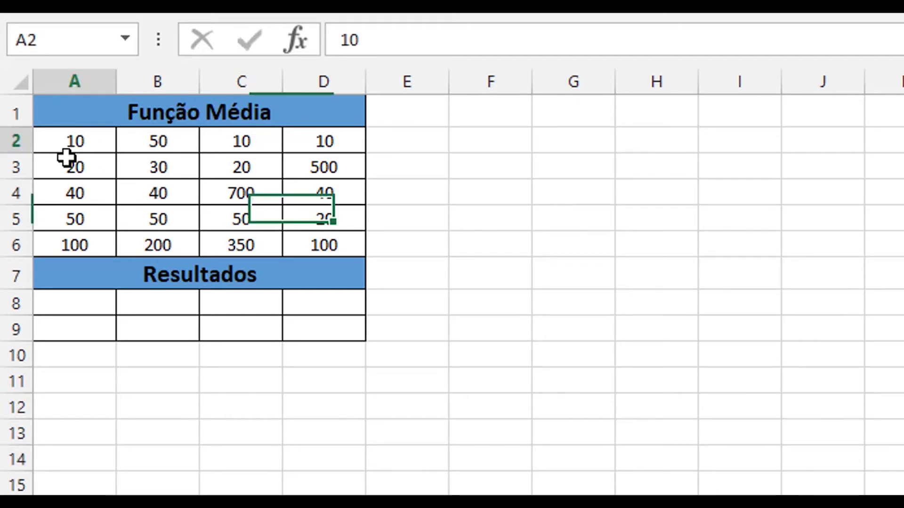
{"action": "left_click", "coordinate": [66, 303]}
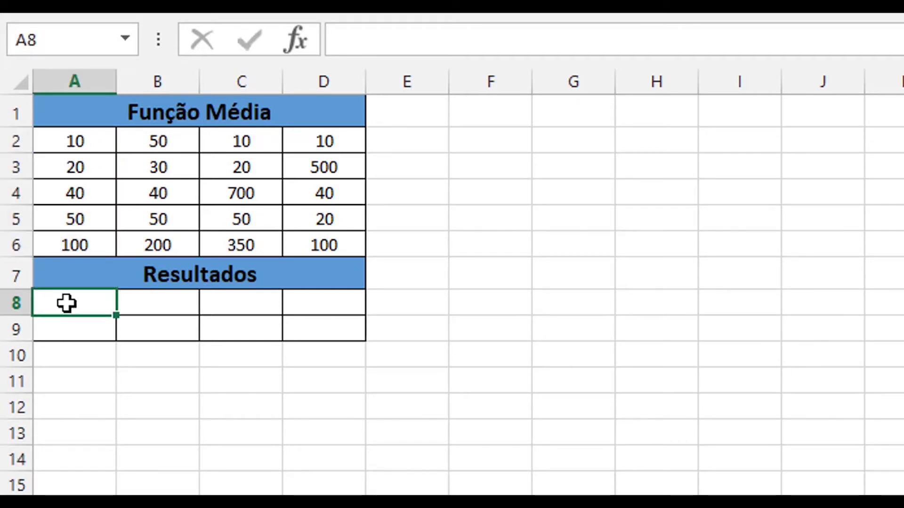
{"action": "type", "text": "=Soma("}
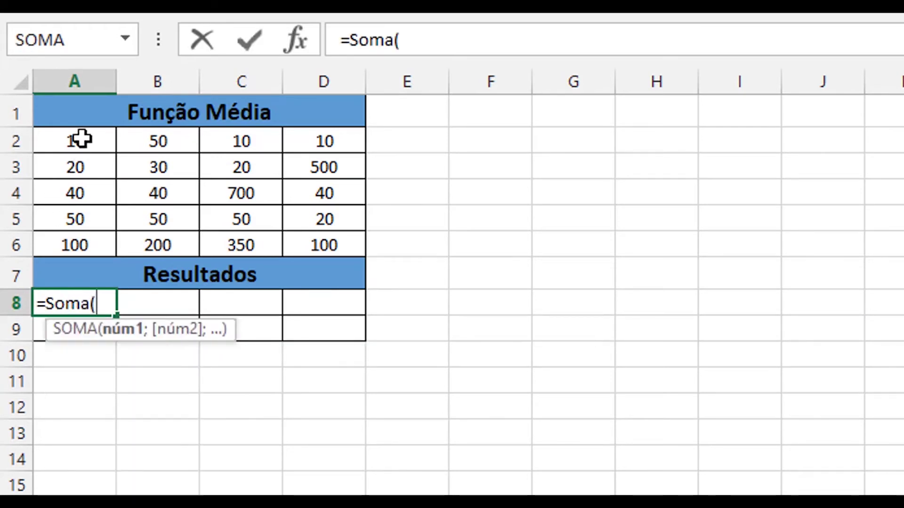
{"action": "left_click_drag", "start_coordinate": [75, 141], "coordinate": [73, 243]}
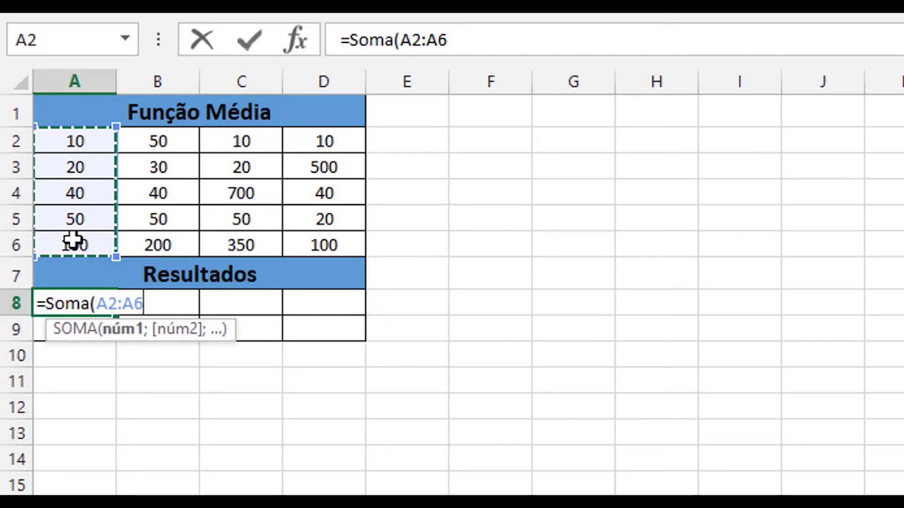
{"action": "type", "text": ")"}
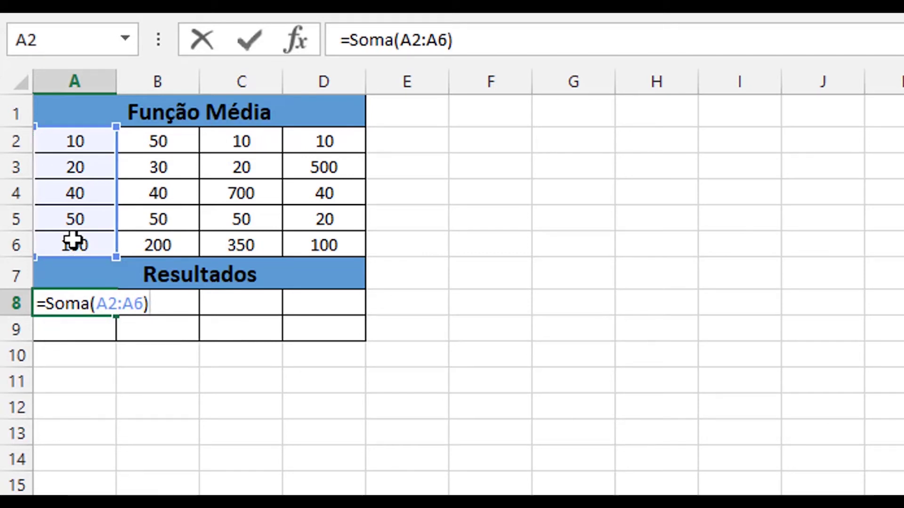
{"action": "type", "text": "/"}
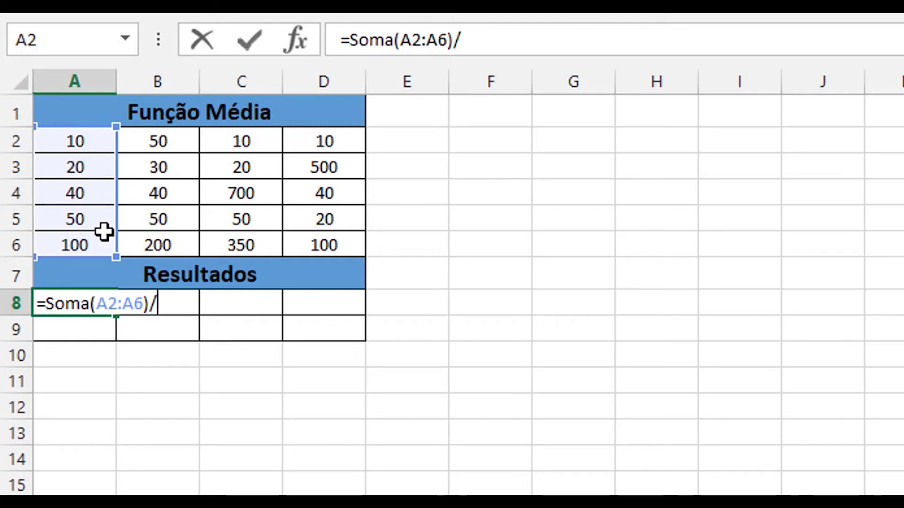
{"action": "type", "text": "5"}
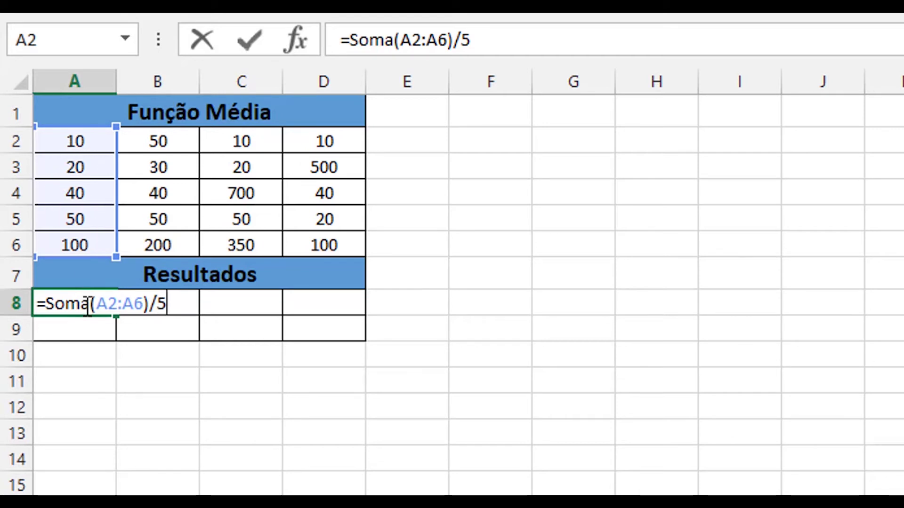
{"action": "key", "text": "Return"}
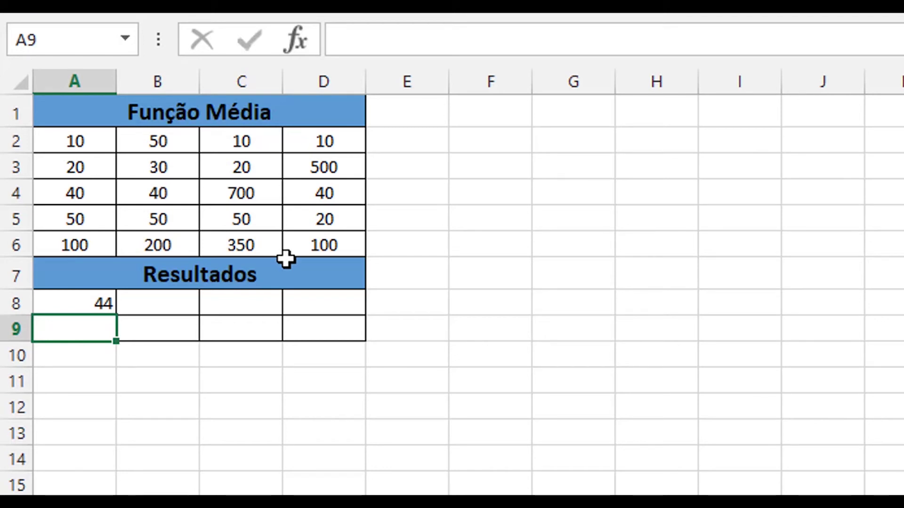
{"action": "type", "text": "=M"}
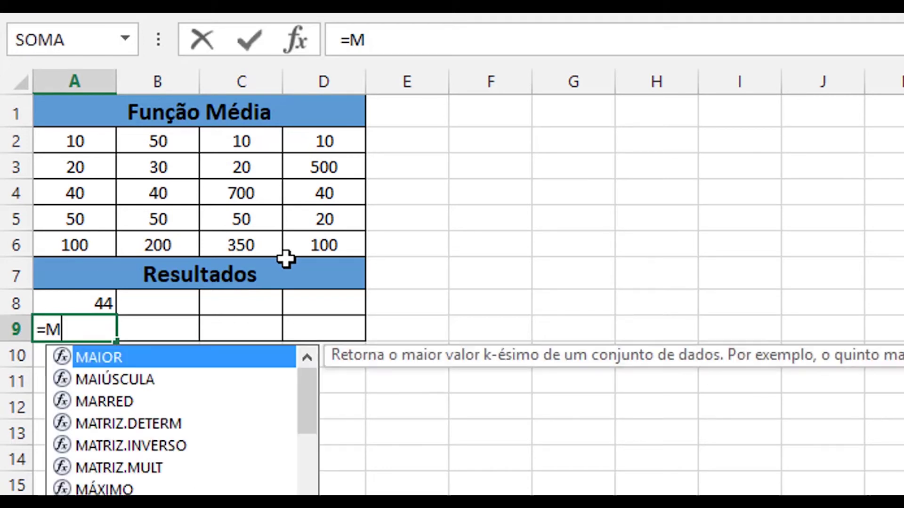
{"action": "type", "text": "ÉDIA"}
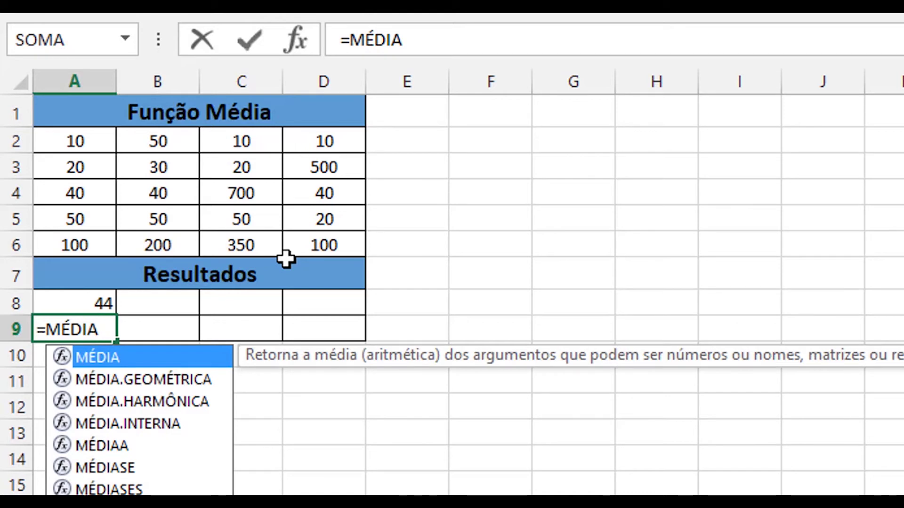
{"action": "type", "text": "("}
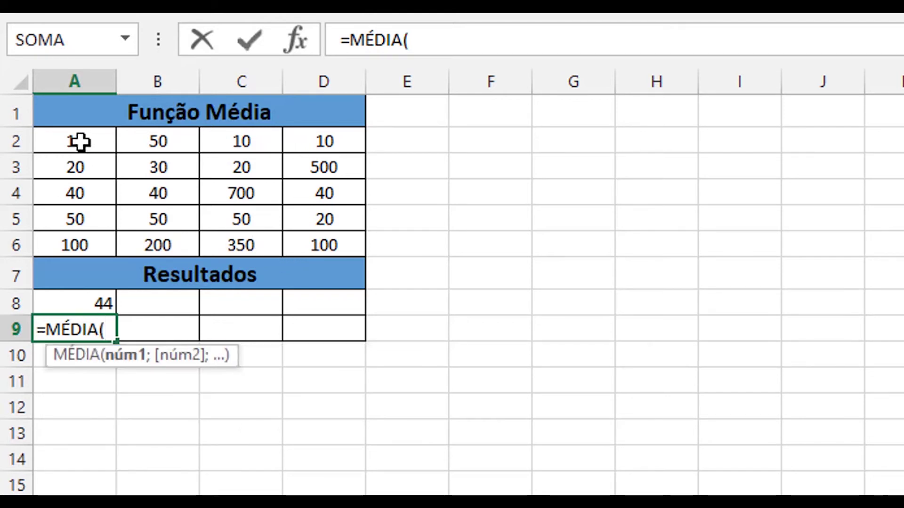
Step: Complete =MÉDIA(A2:A6) in A9, which also averages column A to 44
{"action": "left_click_drag", "start_coordinate": [78, 142], "coordinate": [73, 245]}
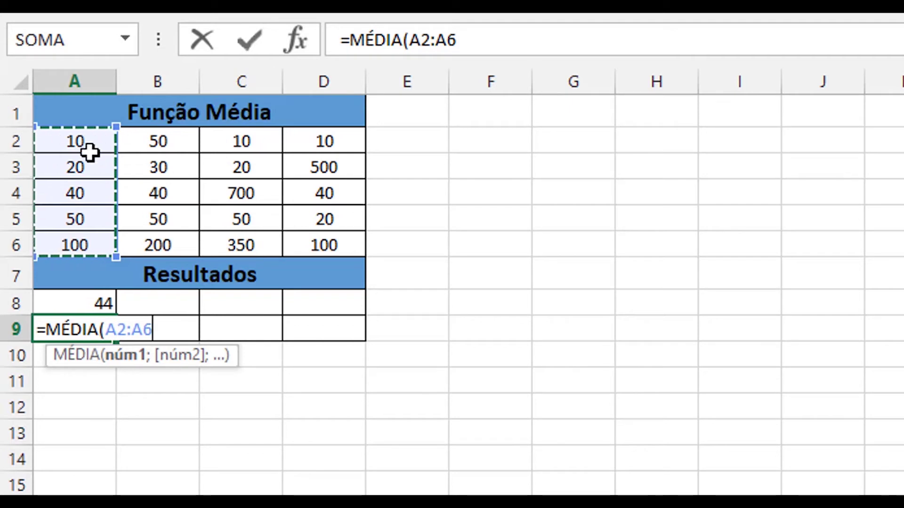
{"action": "key", "text": "Return"}
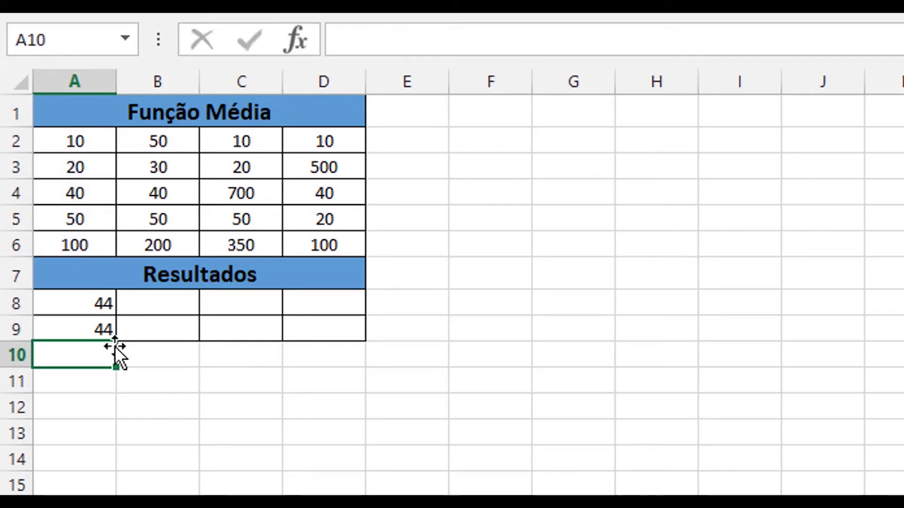
{"action": "left_click", "coordinate": [96, 329]}
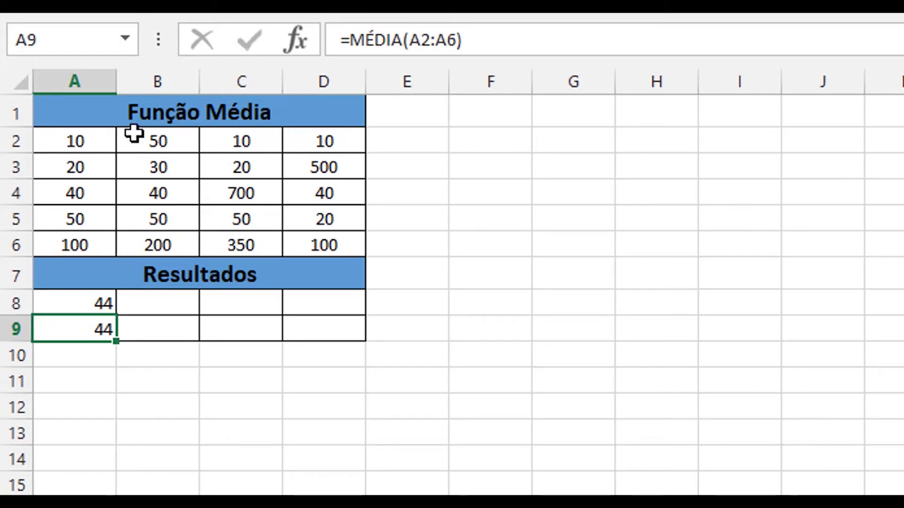
{"action": "left_click", "coordinate": [404, 150]}
Step: Enter =MÉDIA(A2:D2) in E2 to average row 2, showing 20
{"action": "type", "text": "="}
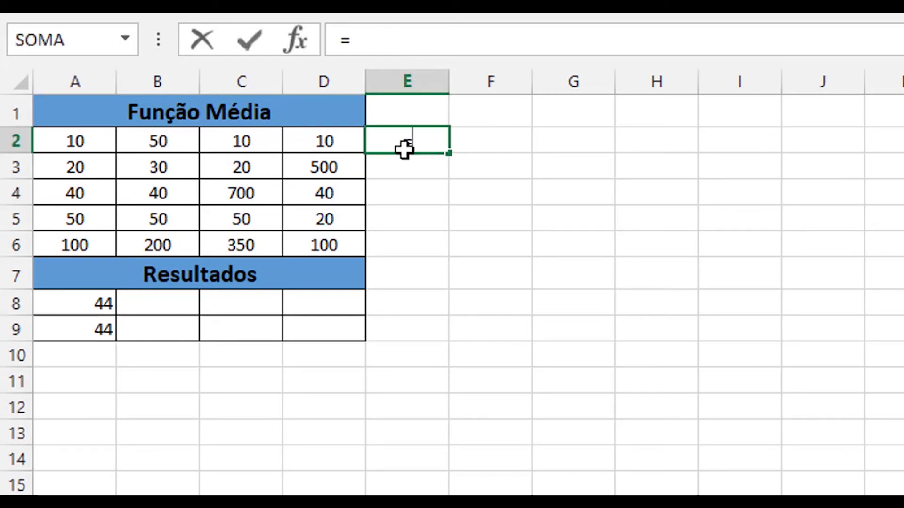
{"action": "type", "text": "MÉDIA("}
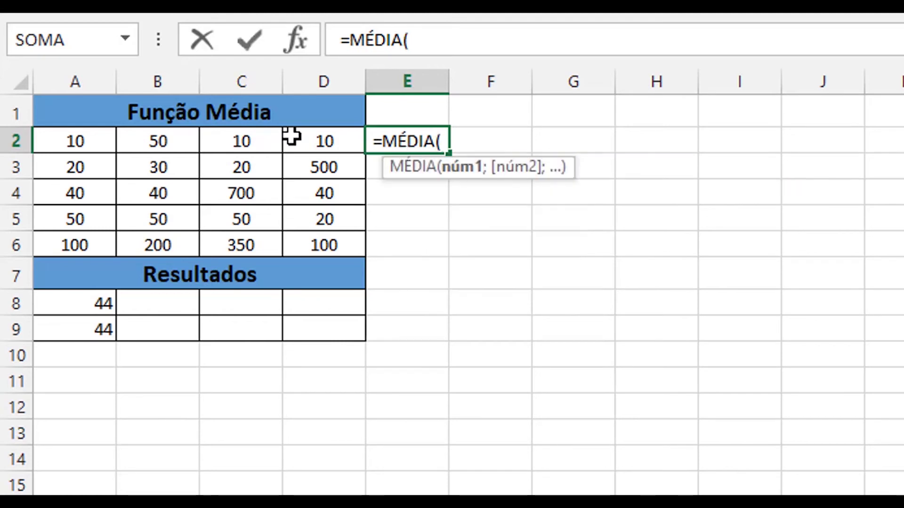
{"action": "left_click_drag", "start_coordinate": [58, 146], "coordinate": [334, 148]}
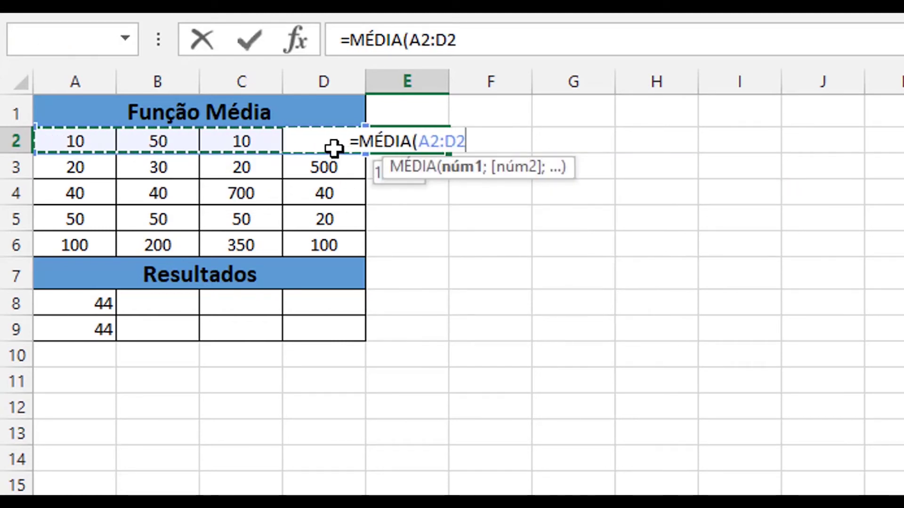
{"action": "key", "text": "Return"}
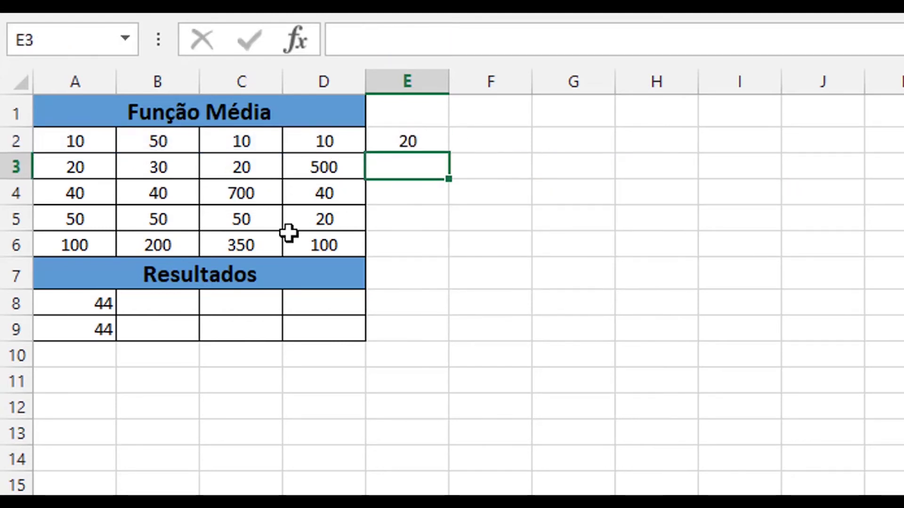
{"action": "left_click", "coordinate": [415, 146]}
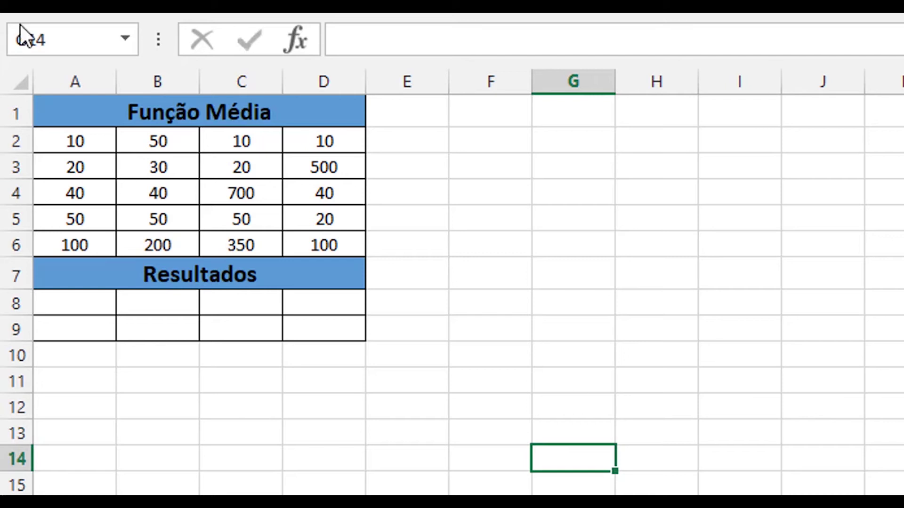
Step: Enter =MÁXIMO(A2:A6) in A8 to show column A's largest value, 100
{"action": "left_click", "coordinate": [57, 303]}
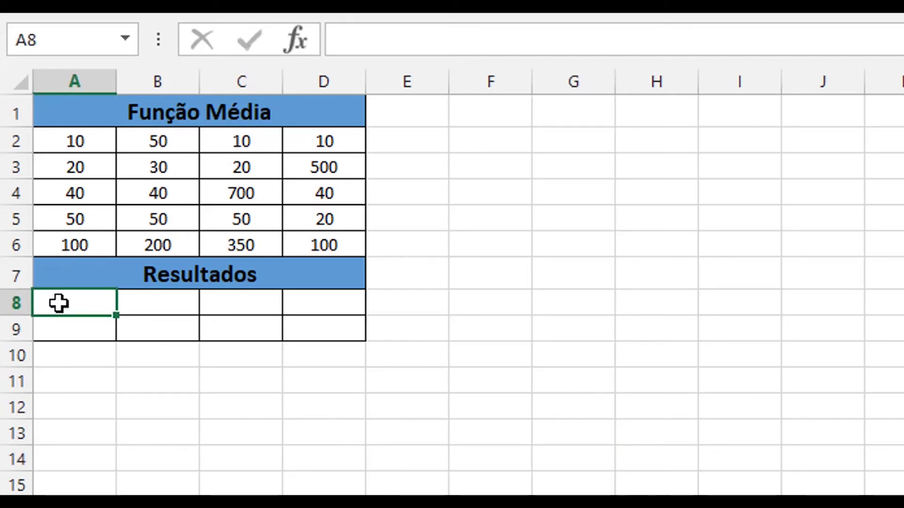
{"action": "type", "text": "="}
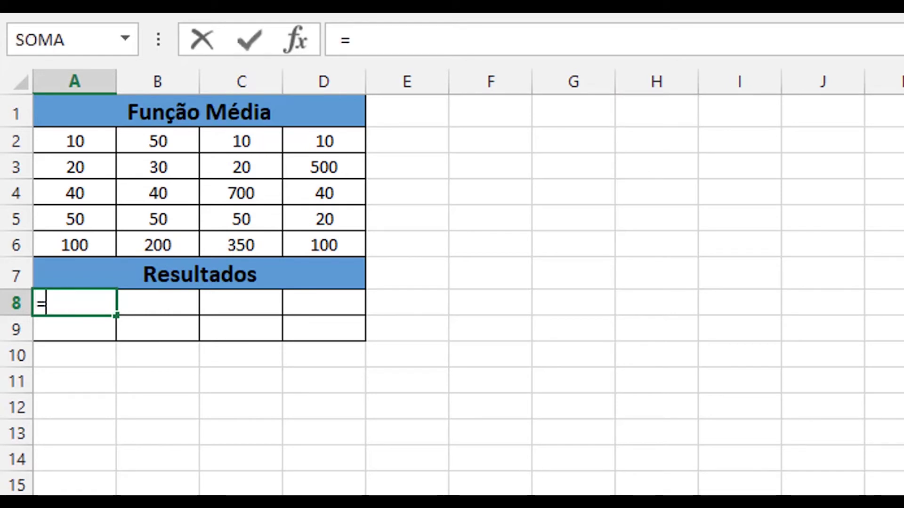
{"action": "type", "text": "MÁXIMO"}
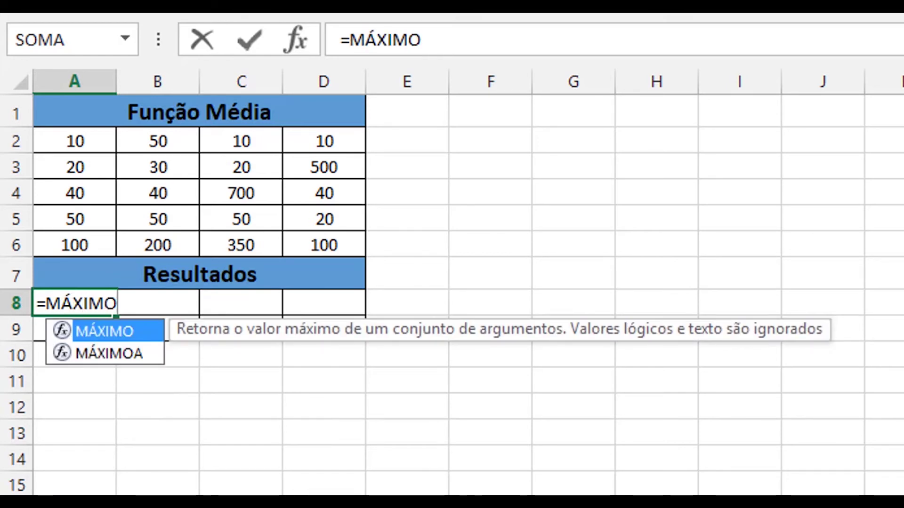
{"action": "type", "text": "("}
{"action": "left_click_drag", "start_coordinate": [70, 146], "coordinate": [77, 253]}
{"action": "key", "text": "Return"}
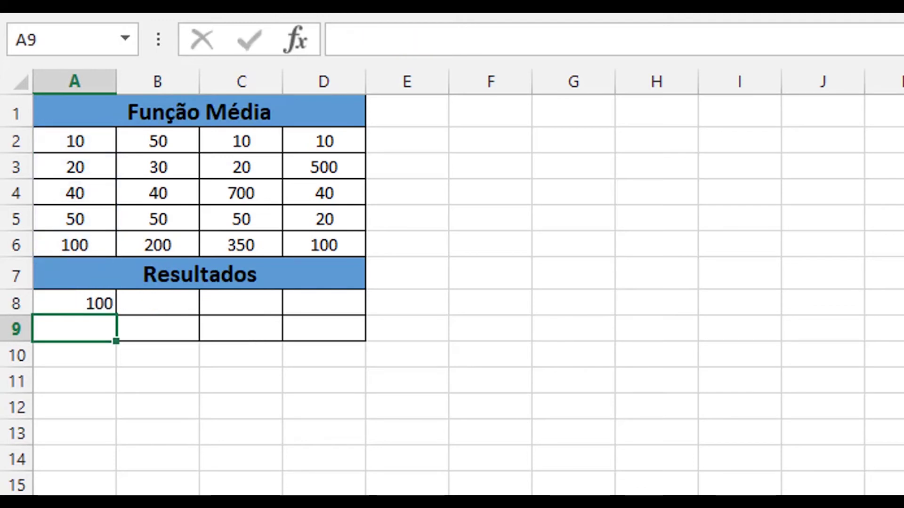
{"action": "left_click", "coordinate": [75, 244]}
Step: Enter a MÍNIMO formula over the column A values in A9, returning 10
{"action": "left_click", "coordinate": [59, 325]}
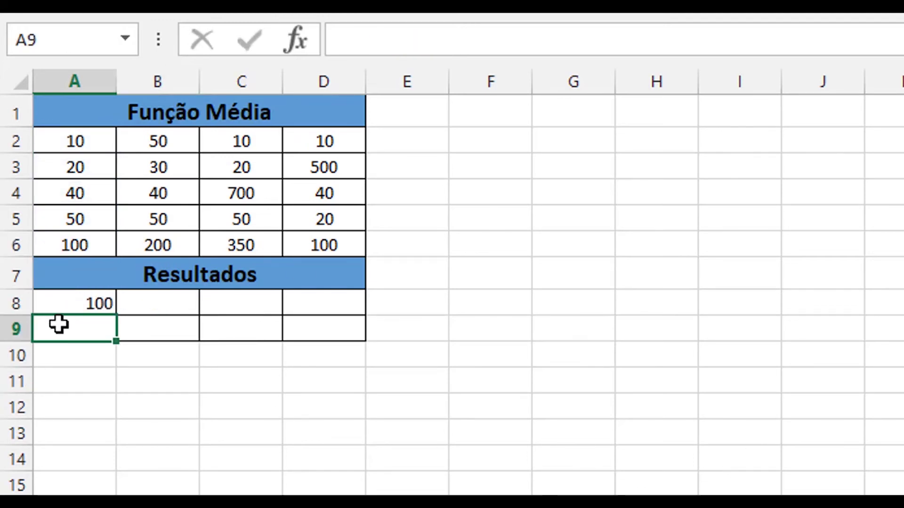
{"action": "type", "text": "+M"}
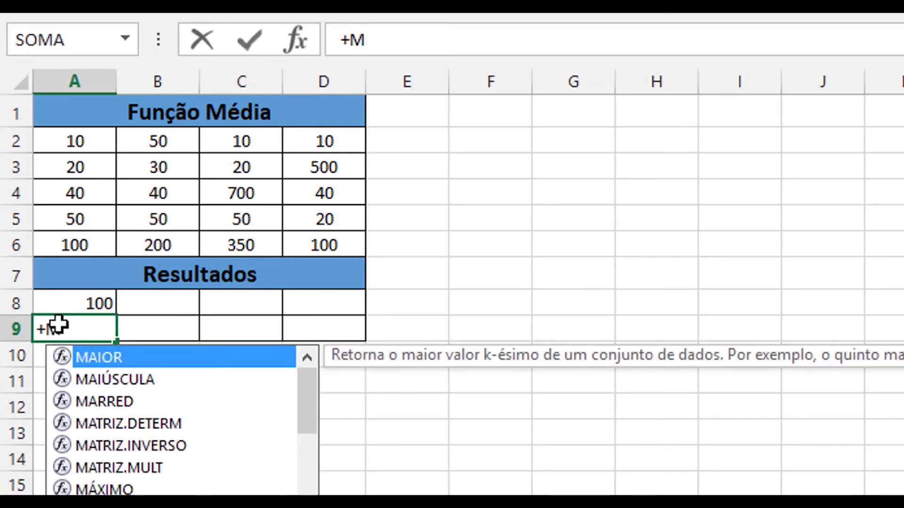
{"action": "key", "text": "BackSpace"}
{"action": "key", "text": "BackSpace"}
{"action": "type", "text": "=Mín"}
{"action": "key", "text": "Tab"}
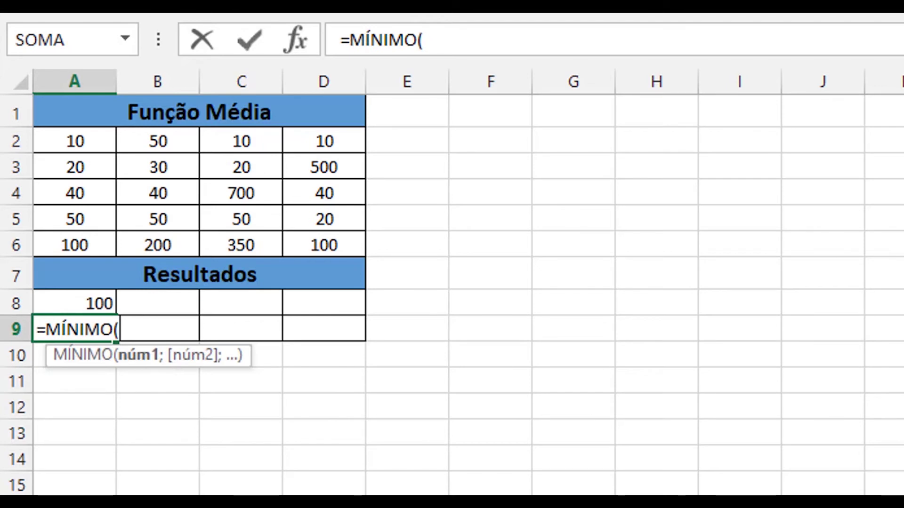
{"action": "left_click_drag", "start_coordinate": [73, 141], "coordinate": [57, 245]}
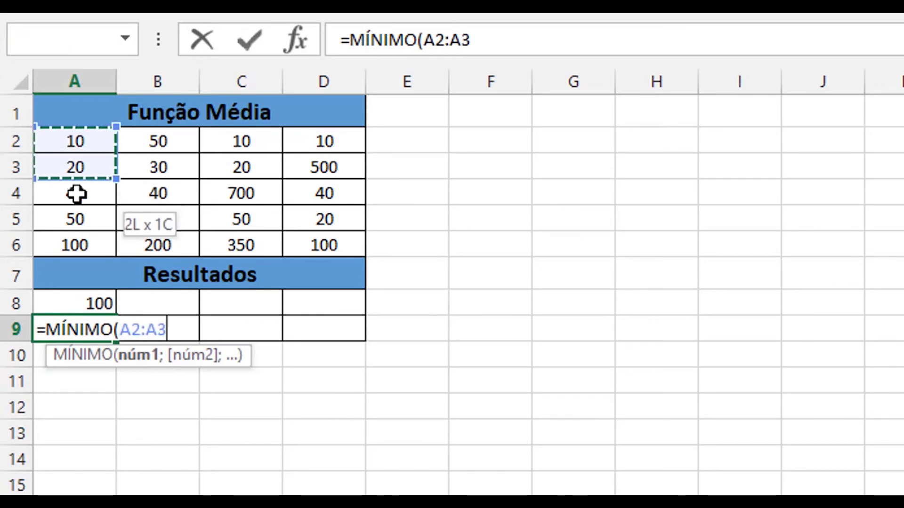
{"action": "key", "text": "Return"}
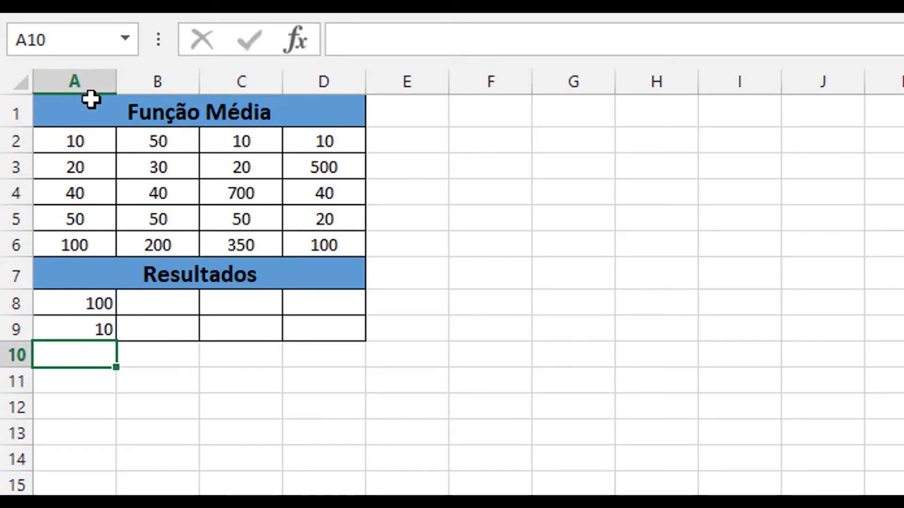
Step: Enter =MÁXIMO(A2:D2) in E2 for row 2's largest value
{"action": "left_click", "coordinate": [409, 137]}
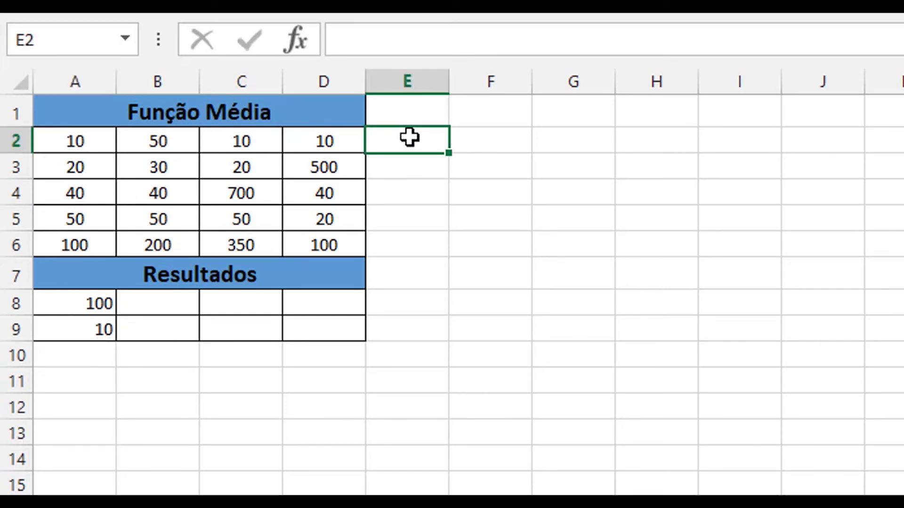
{"action": "type", "text": "="}
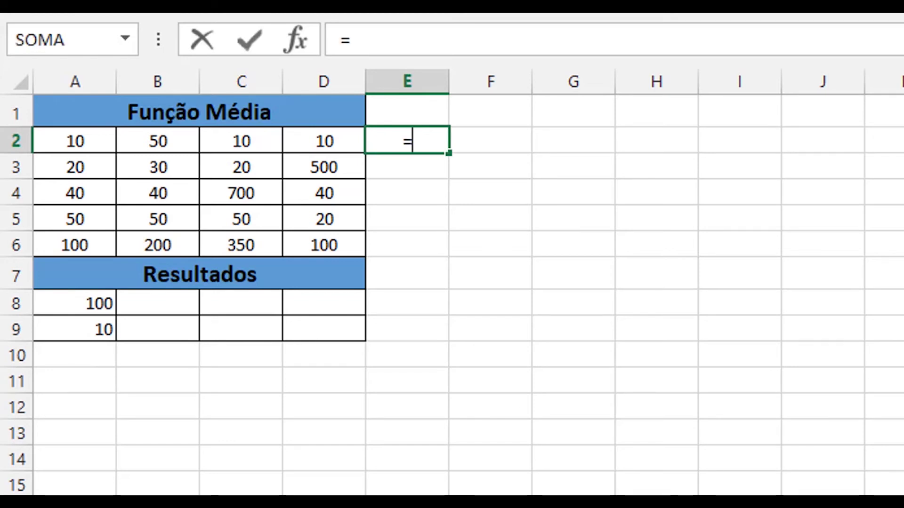
{"action": "type", "text": "M"}
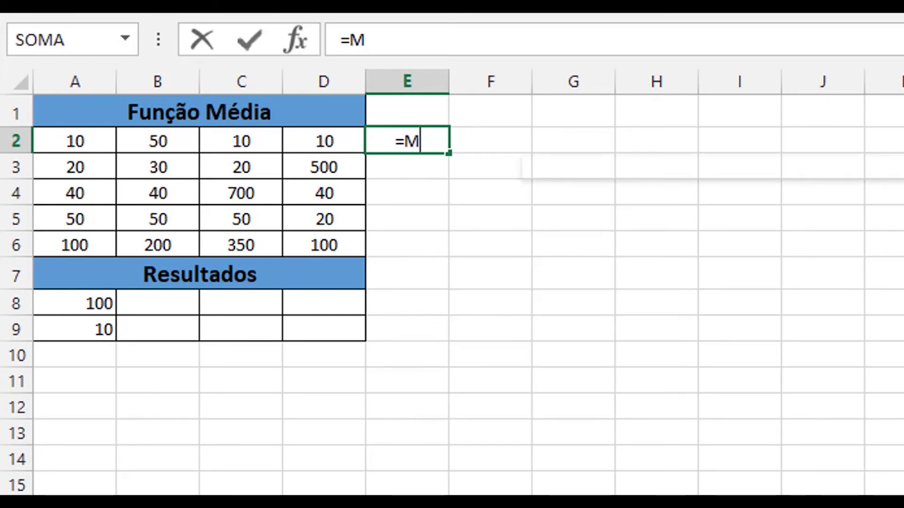
{"action": "type", "text": "ÁXMIO"}
{"action": "key", "text": "BackSpace"}
{"action": "key", "text": "BackSpace"}
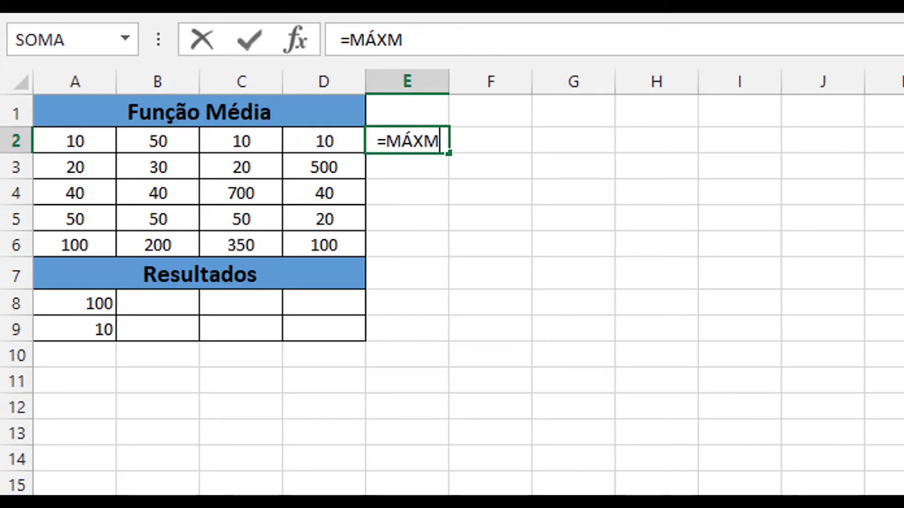
{"action": "key", "text": "BackSpace"}
{"action": "type", "text": "IMO"}
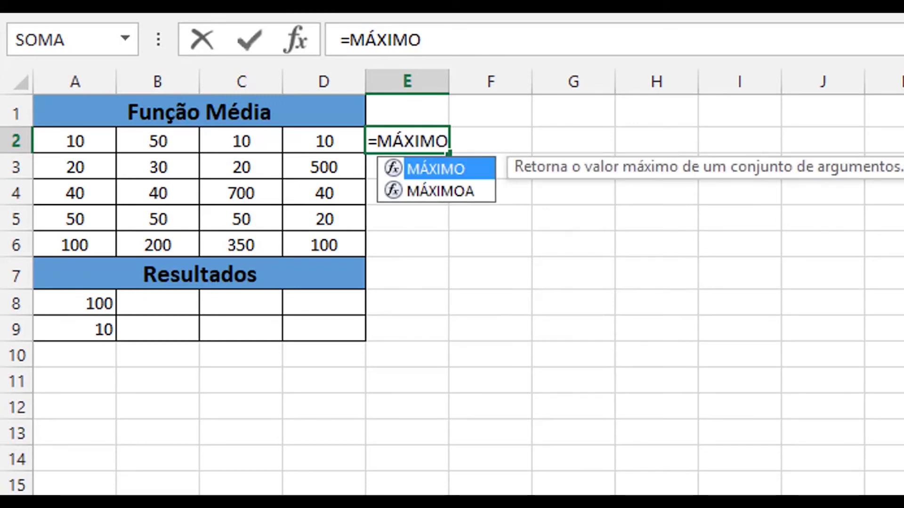
{"action": "type", "text": "("}
{"action": "mouse_move", "coordinate": [77, 140]}
{"action": "left_mouse_down"}
{"action": "mouse_move", "coordinate": [332, 162]}
{"action": "mouse_move", "coordinate": [325, 140]}
{"action": "left_mouse_up"}
{"action": "key", "text": "Return"}
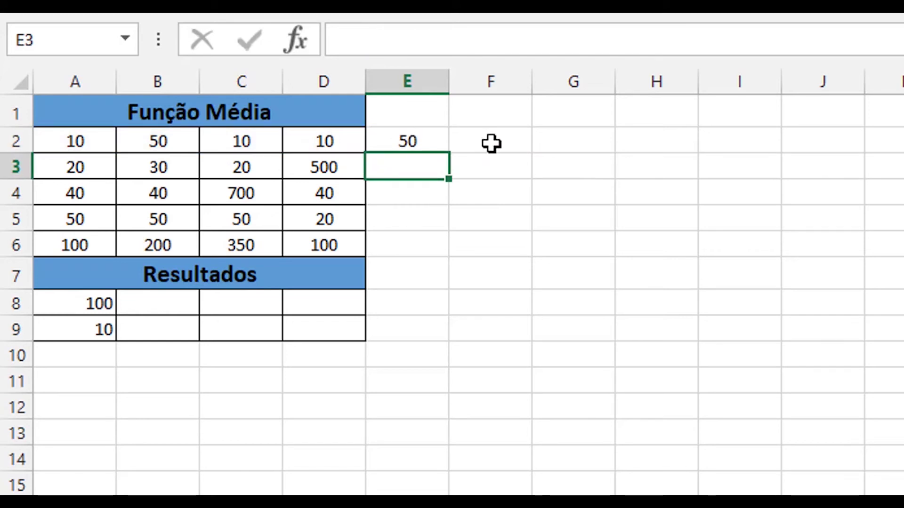
Step: Enter =MÍNIMO(A2:D2) in F2 for row 2's smallest value
{"action": "left_click", "coordinate": [490, 143]}
{"action": "type", "text": "=MÍNIMO"}
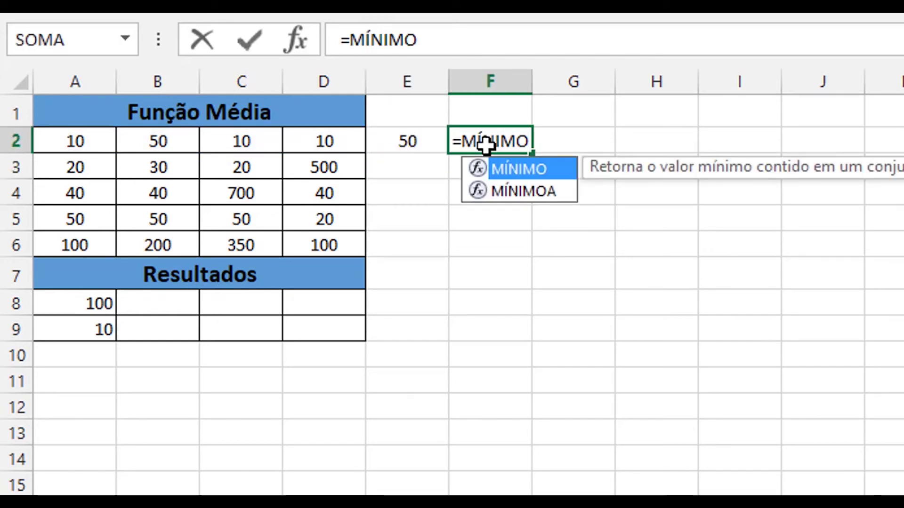
{"action": "type", "text": "("}
{"action": "left_click_drag", "start_coordinate": [76, 141], "coordinate": [325, 140]}
{"action": "key", "text": "Return"}
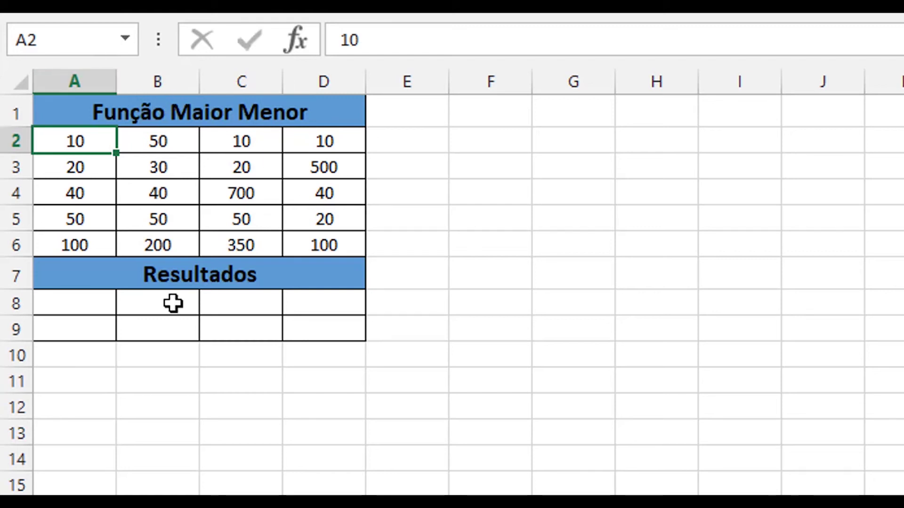
Step: Enter =MAIOR(A2:A6;2) in A8 to return 50, then begin a MENOR formula in A9
{"action": "left_click", "coordinate": [105, 305]}
{"action": "type", "text": "="}
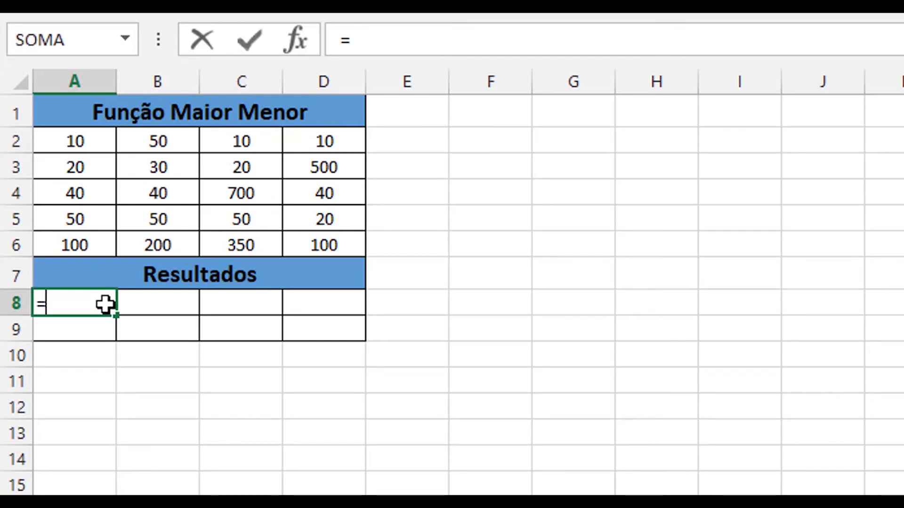
{"action": "type", "text": "MAIOR"}
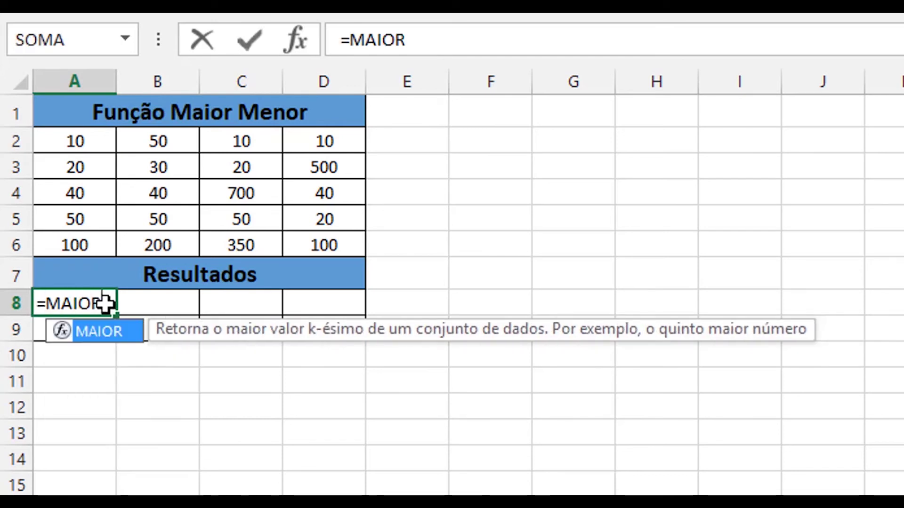
{"action": "type", "text": "("}
{"action": "left_click_drag", "start_coordinate": [75, 141], "coordinate": [75, 245]}
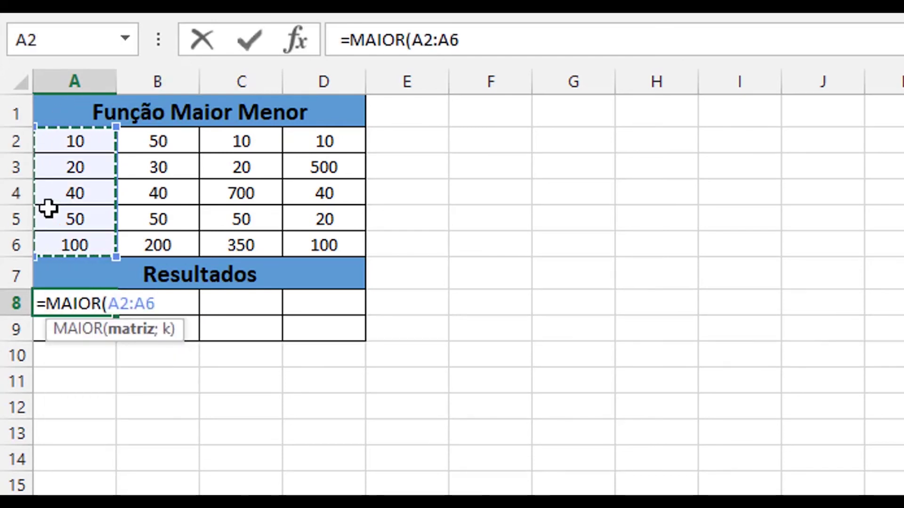
{"action": "key", "text": "F2"}
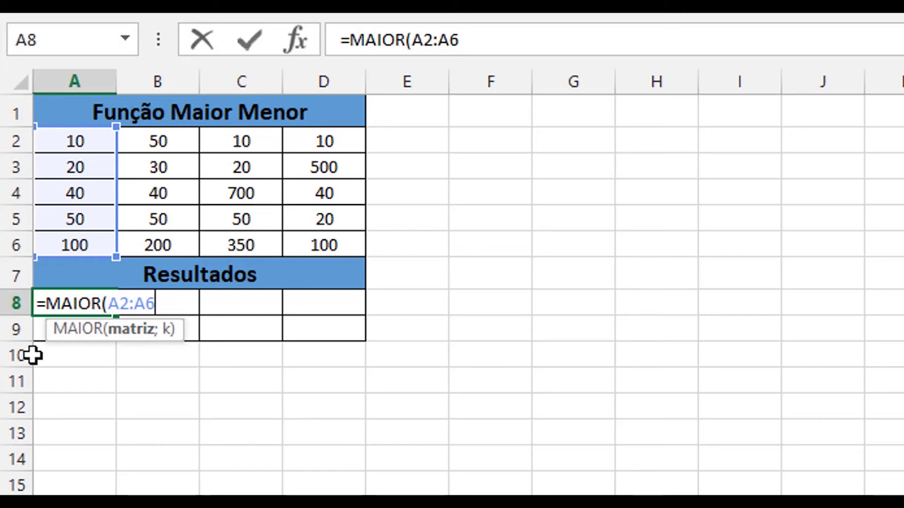
{"action": "type", "text": ";"}
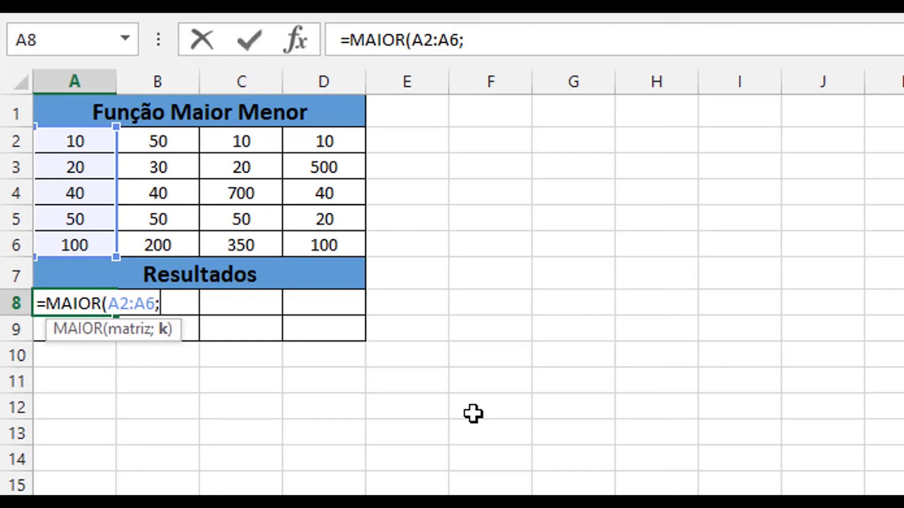
{"action": "type", "text": "2"}
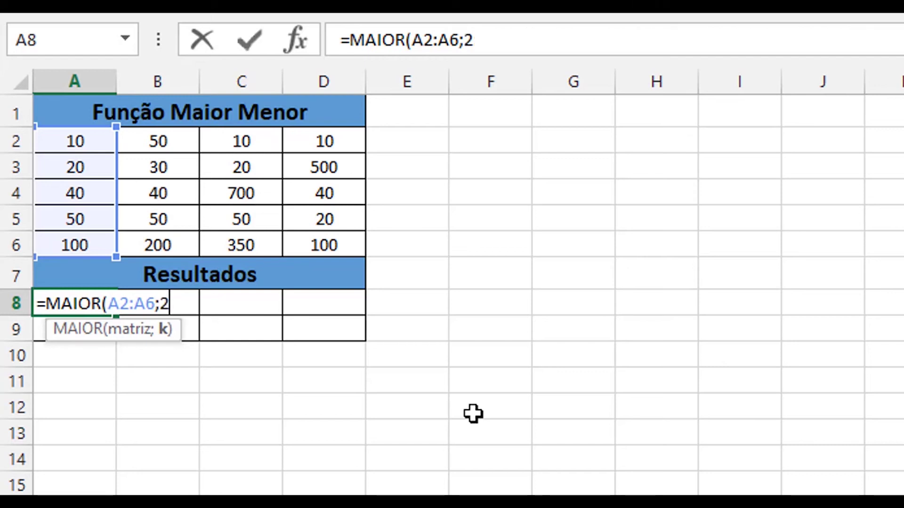
{"action": "key", "text": "Return"}
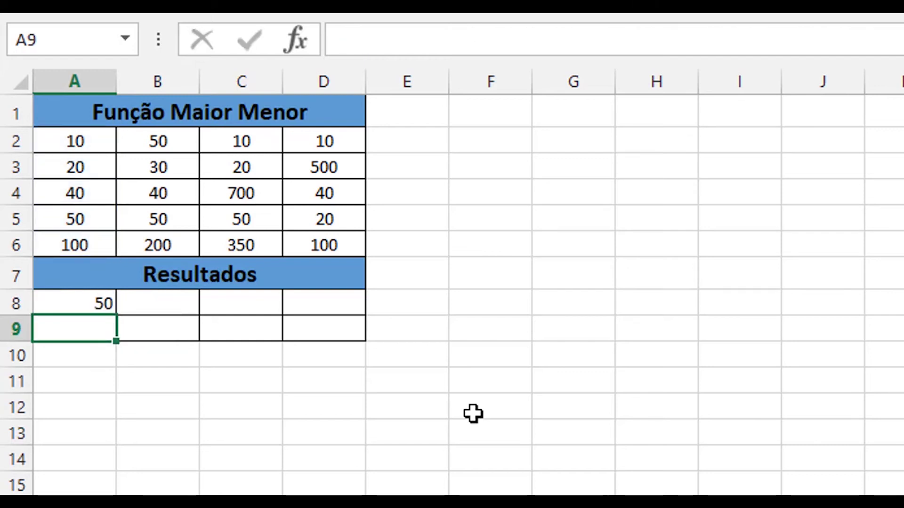
{"action": "left_click", "coordinate": [51, 307]}
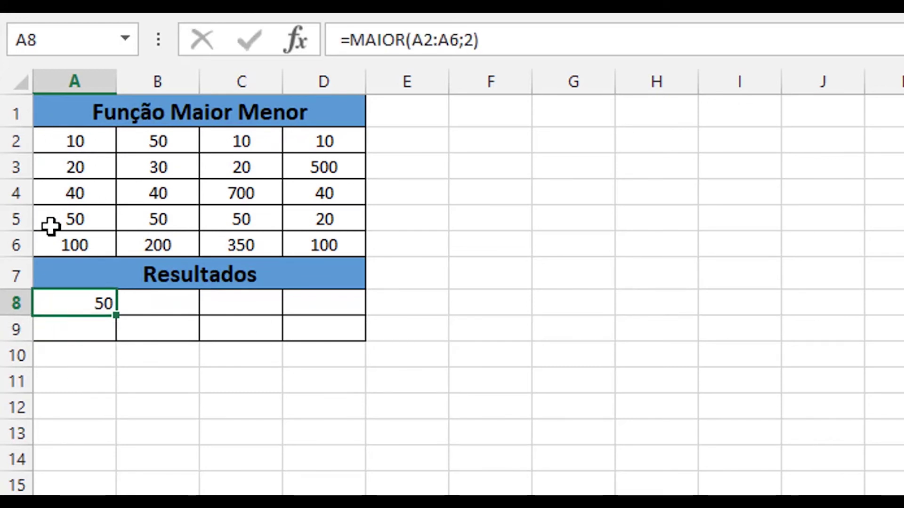
{"action": "left_click", "coordinate": [81, 331]}
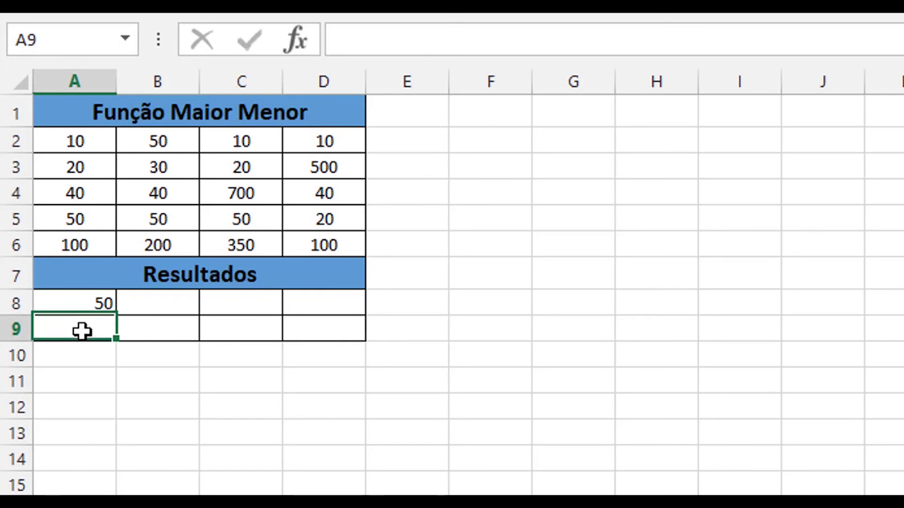
{"action": "type", "text": "=MENOR("}
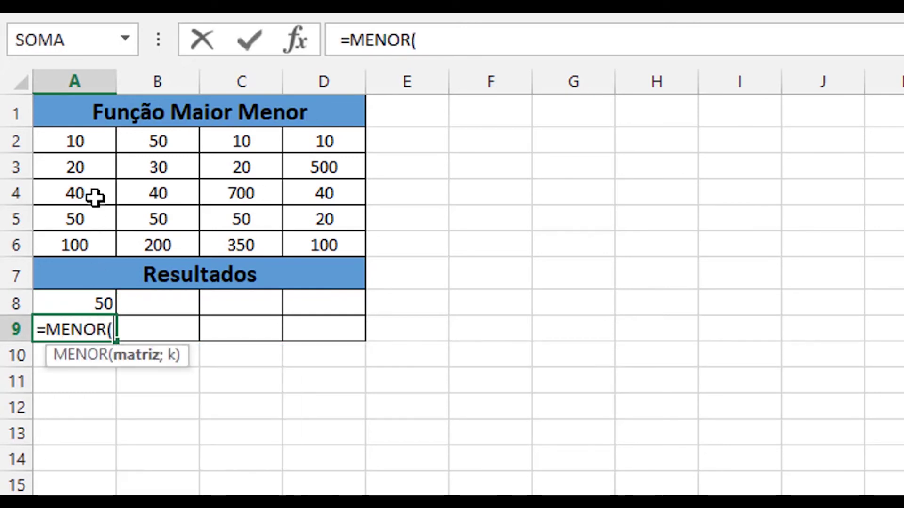
Step: Complete =MENOR(A2:A6;3) in A9, returning 40, and recheck the A8 and A9 formulas
{"action": "left_click_drag", "start_coordinate": [89, 141], "coordinate": [65, 254]}
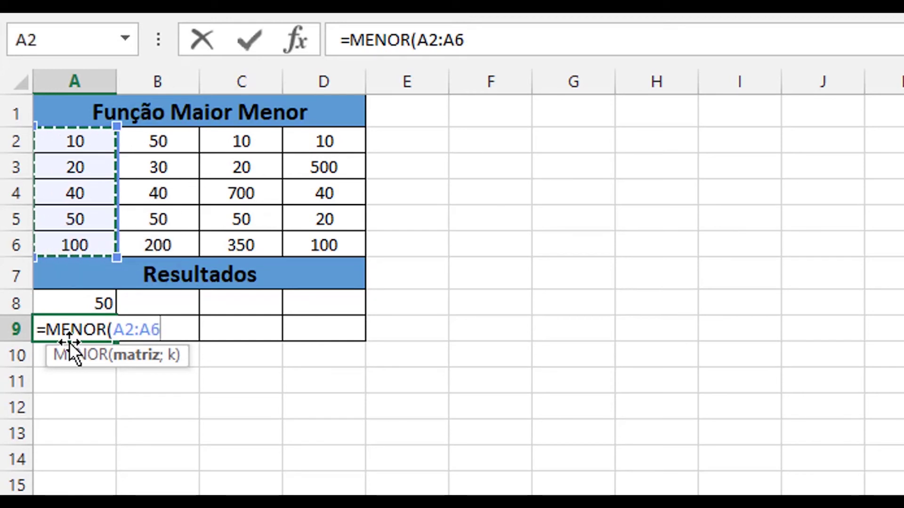
{"action": "type", "text": ";"}
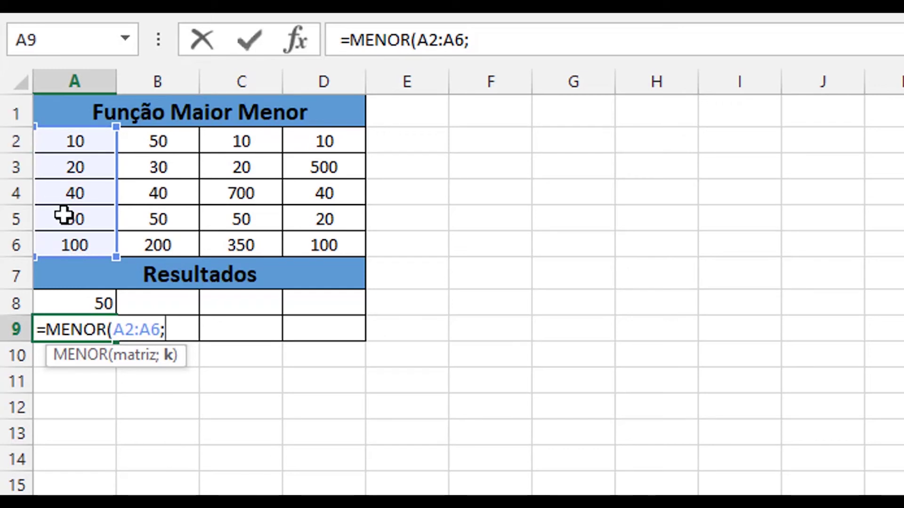
{"action": "type", "text": "3"}
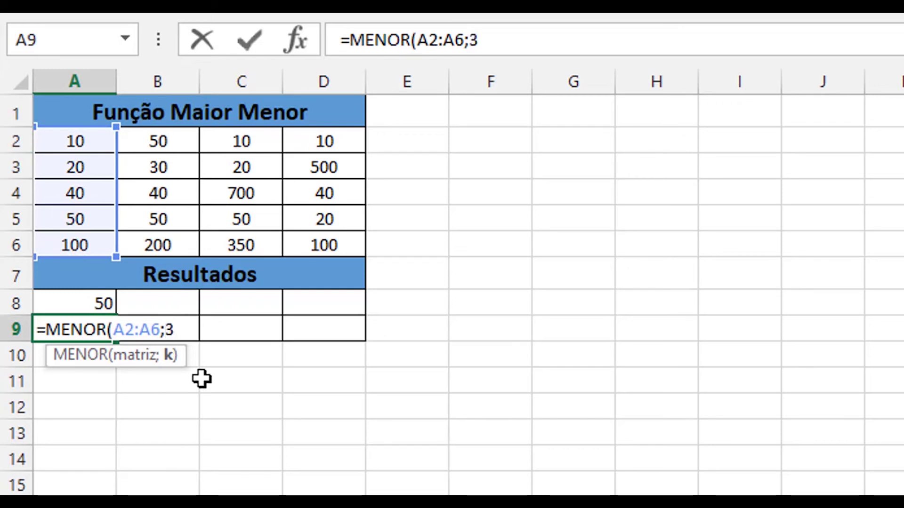
{"action": "key", "text": "Return"}
{"action": "left_click", "coordinate": [69, 328]}
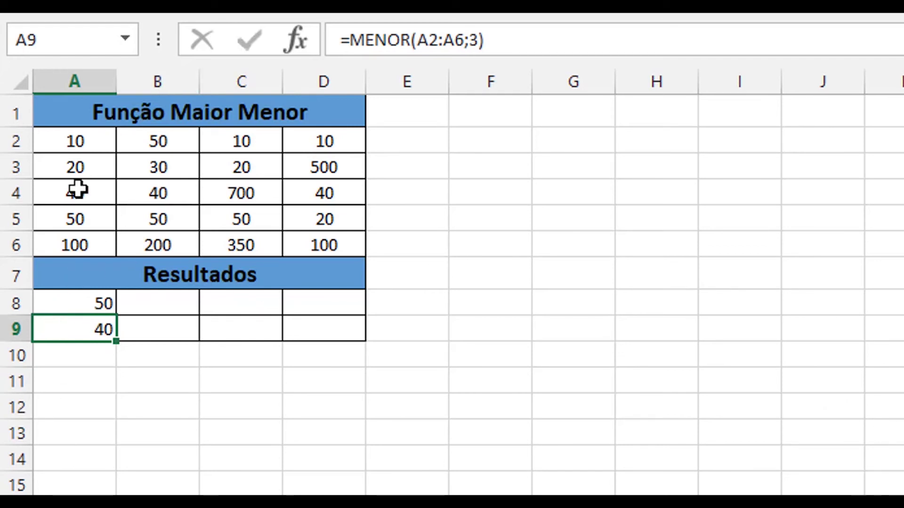
{"action": "left_click", "coordinate": [78, 302]}
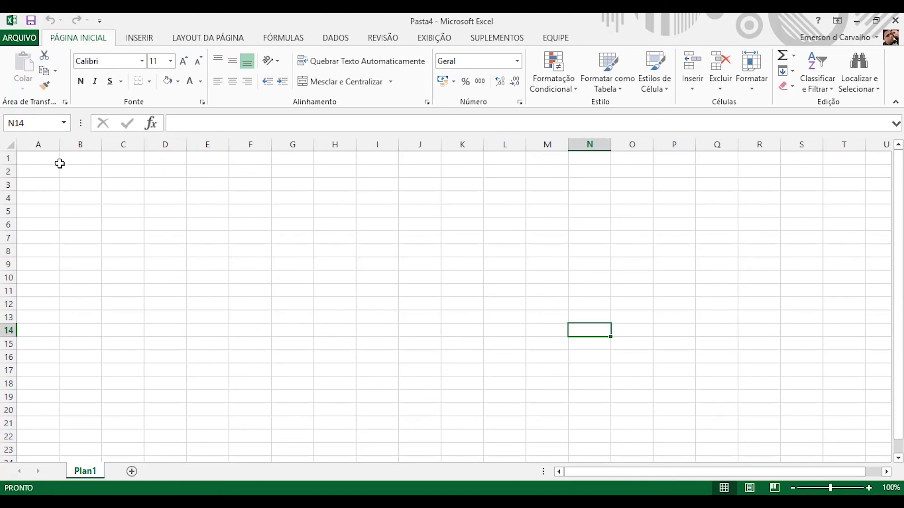
Step: Type the labels Boletim Escolar, Nome and Turma in A1:A3
{"action": "left_click", "coordinate": [27, 162]}
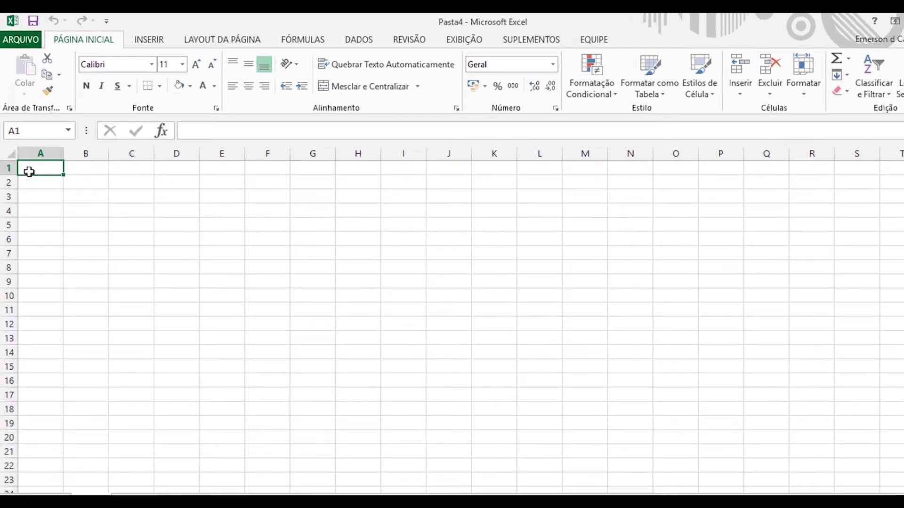
{"action": "type", "text": "Boletim Escolar"}
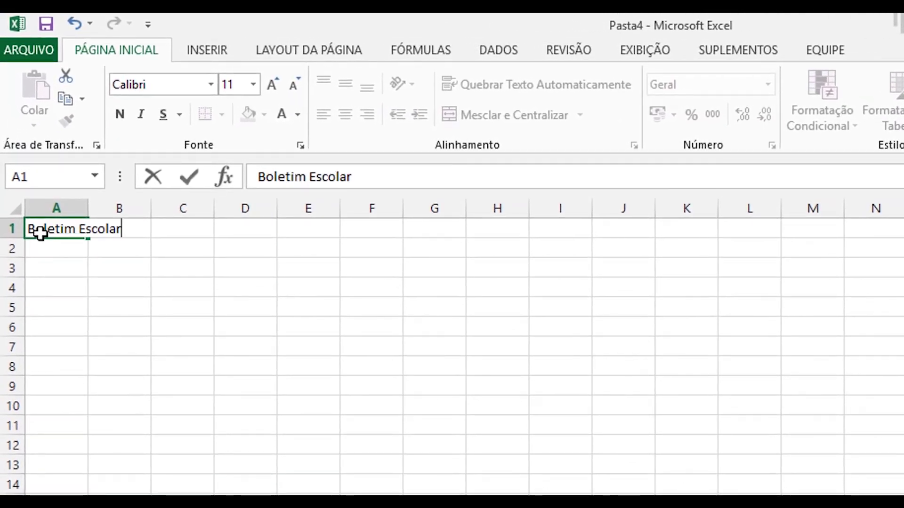
{"action": "key", "text": "Return"}
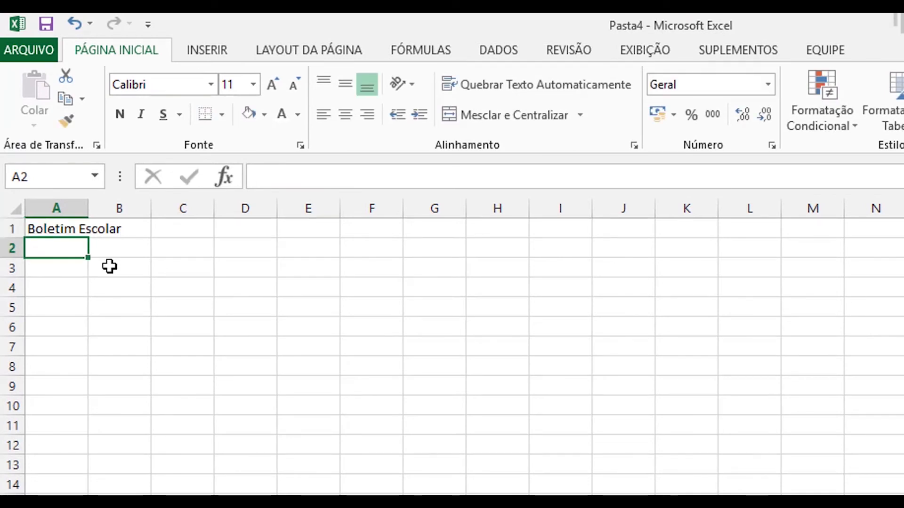
{"action": "type", "text": "Nome"}
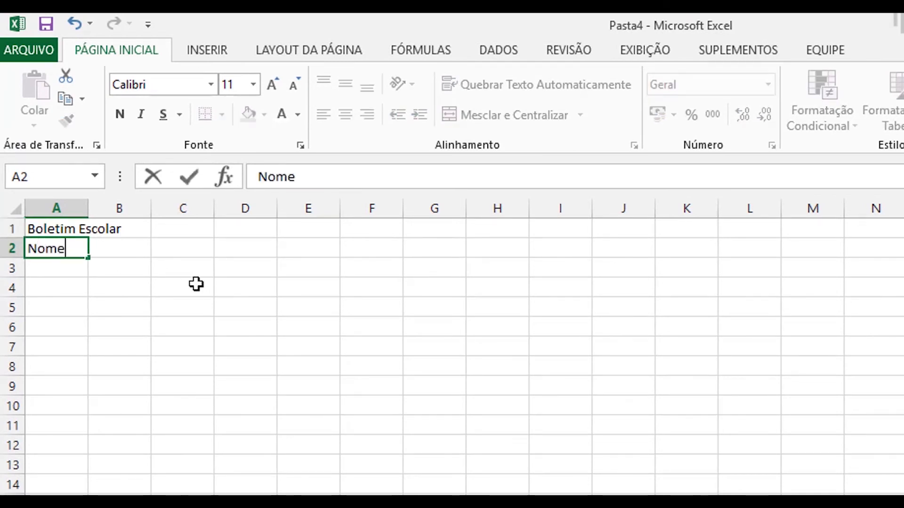
{"action": "key", "text": "Return"}
{"action": "type", "text": "Turma"}
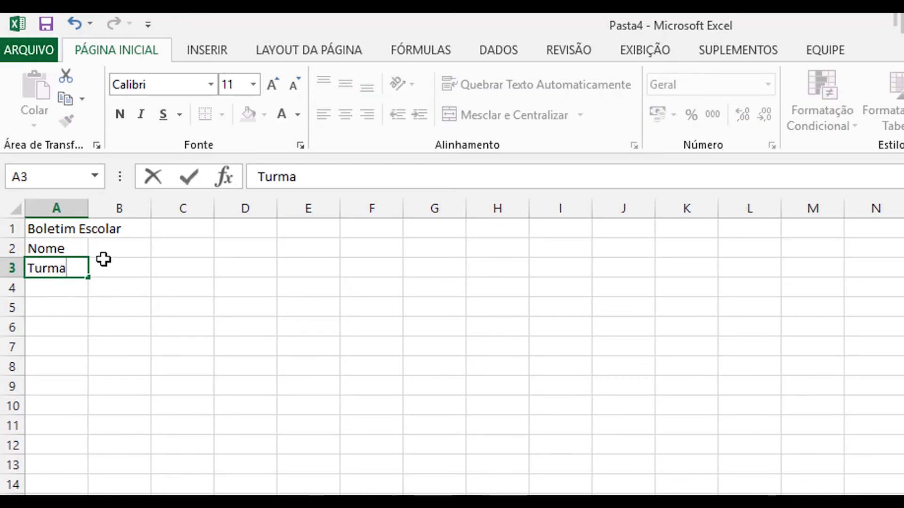
{"action": "left_click", "coordinate": [147, 381]}
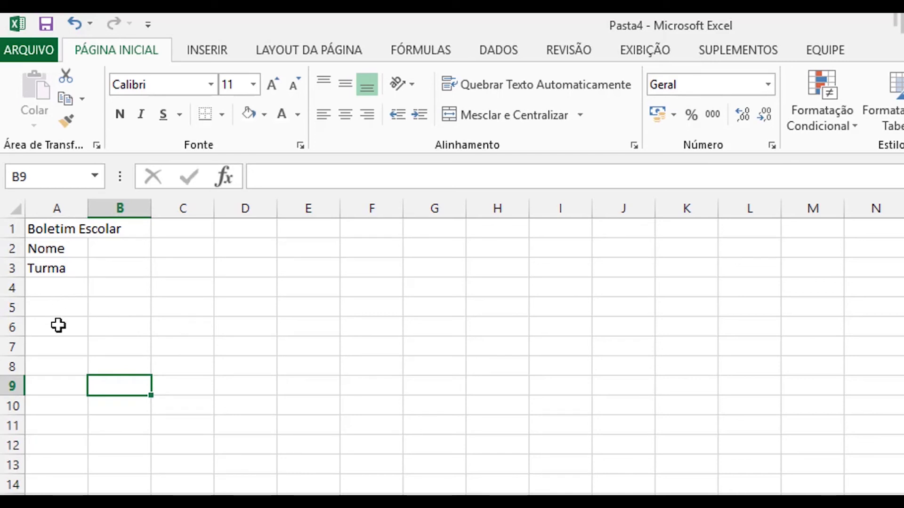
Step: List the subjects Português, Matemática, Geografia and História in A5:A8
{"action": "left_click", "coordinate": [65, 309]}
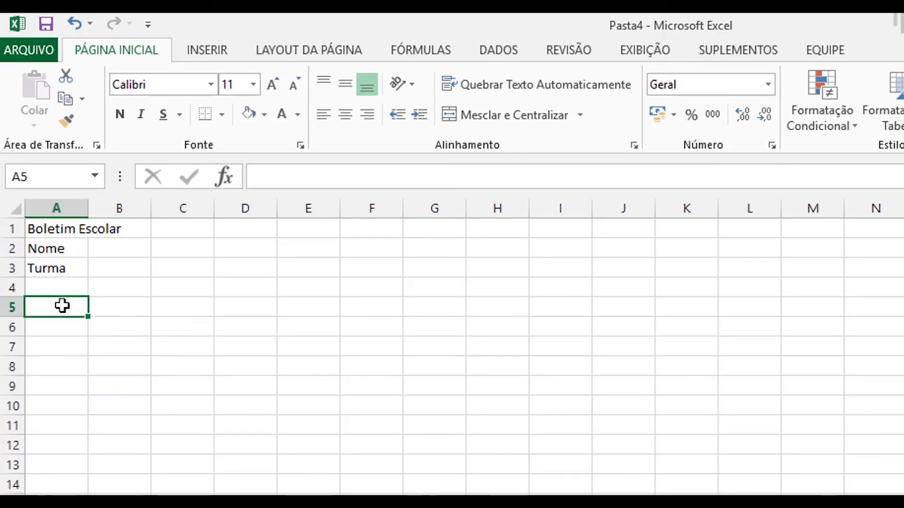
{"action": "left_click", "coordinate": [59, 287]}
{"action": "left_click", "coordinate": [58, 306]}
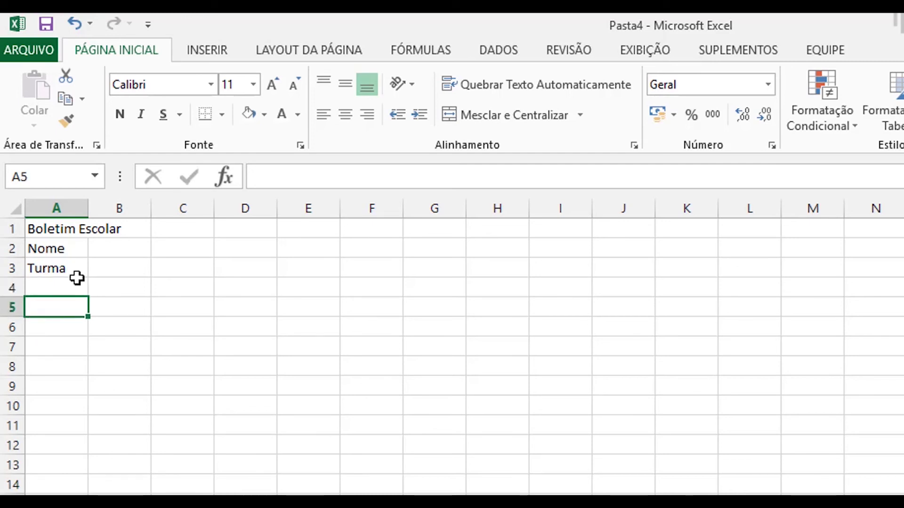
{"action": "type", "text": "Por"}
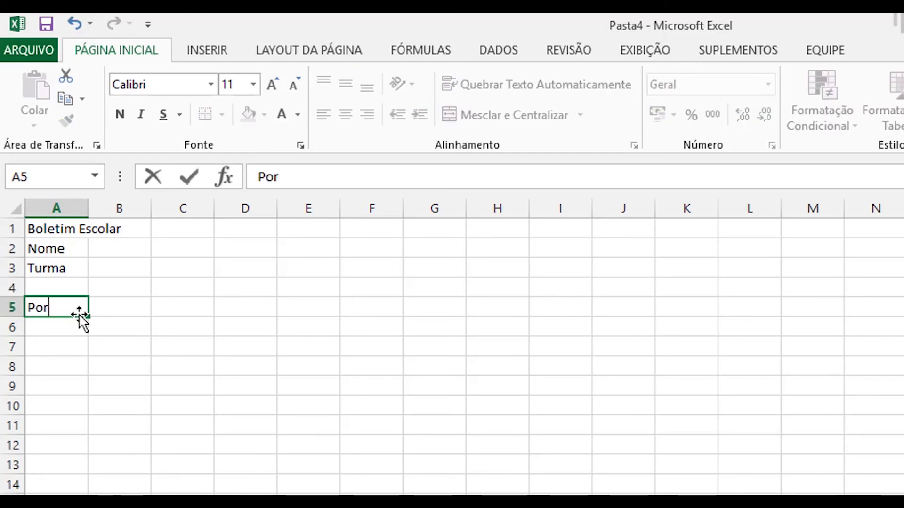
{"action": "type", "text": "Guuês"}
{"action": "key", "text": "Return"}
{"action": "type", "text": "Matemática"}
{"action": "key", "text": "Return"}
{"action": "type", "text": "Geografia"}
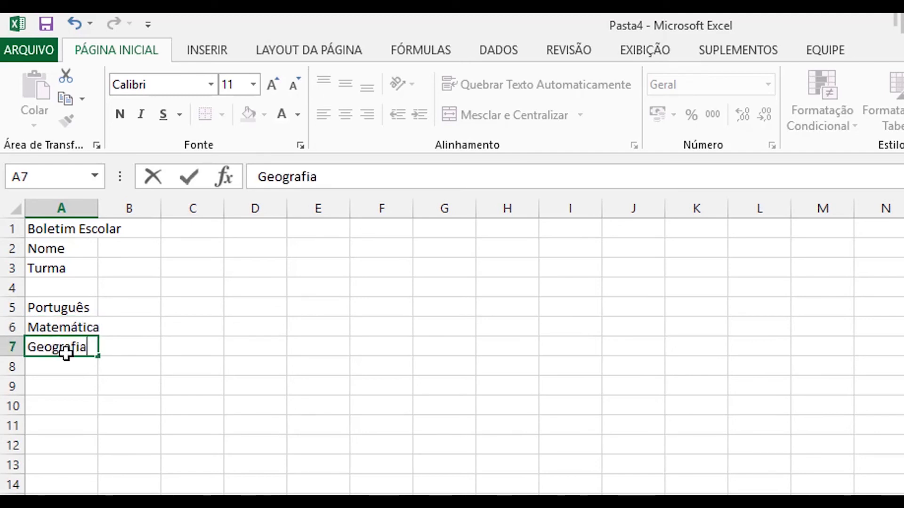
{"action": "key", "text": "Return"}
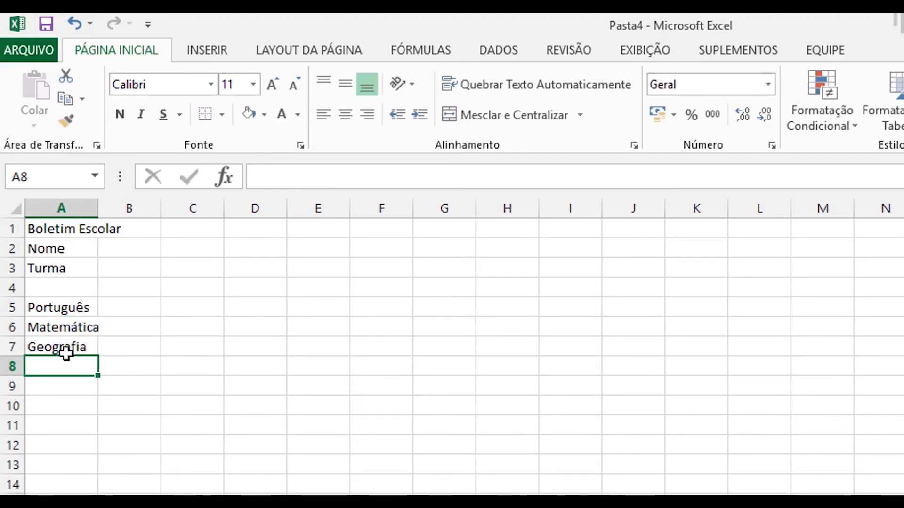
{"action": "type", "text": "História"}
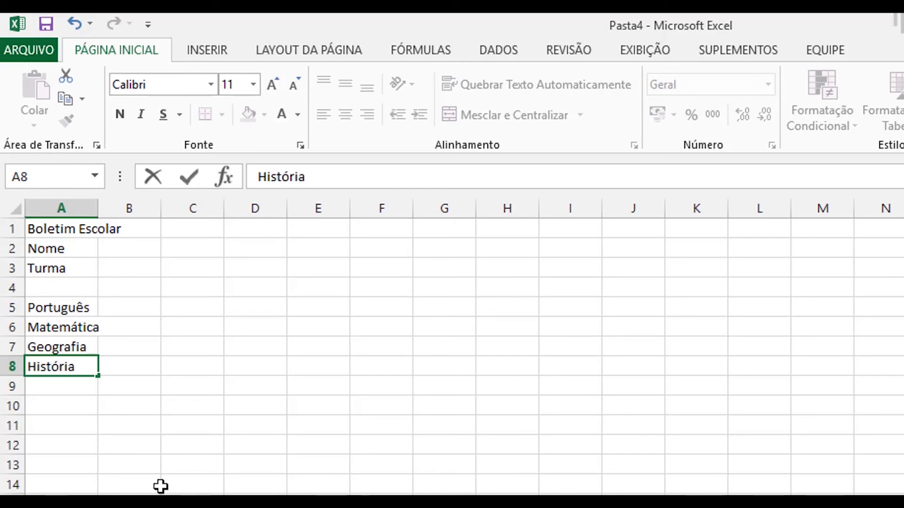
{"action": "left_click", "coordinate": [160, 487]}
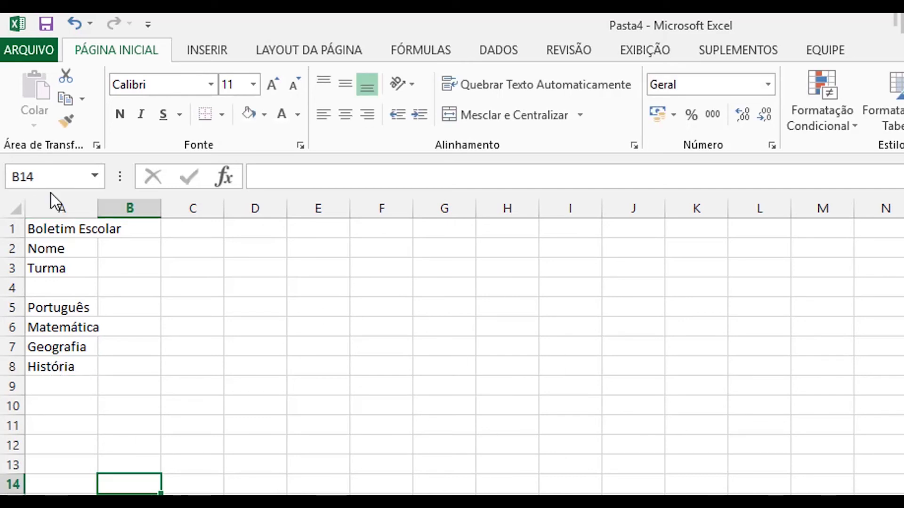
Step: Add the 1º to 4º Bimestre headers in B4:E4, widening columns A and B to fit
{"action": "left_click_drag", "start_coordinate": [97, 203], "coordinate": [106, 202]}
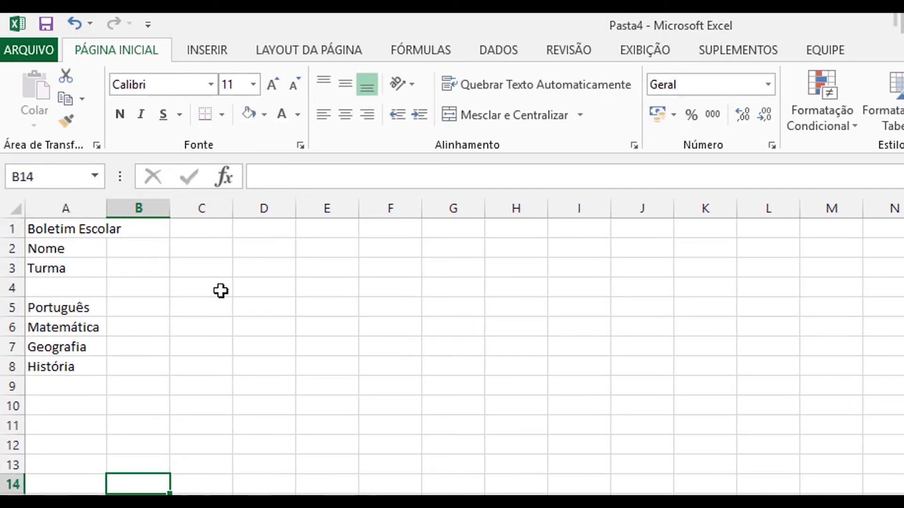
{"action": "left_click", "coordinate": [137, 283]}
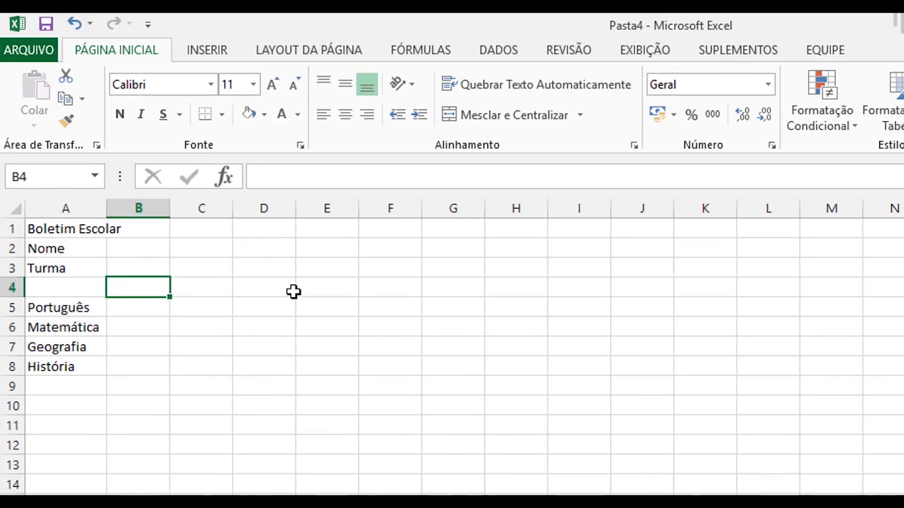
{"action": "type", "text": "º Bimestre"}
{"action": "key", "text": "Return"}
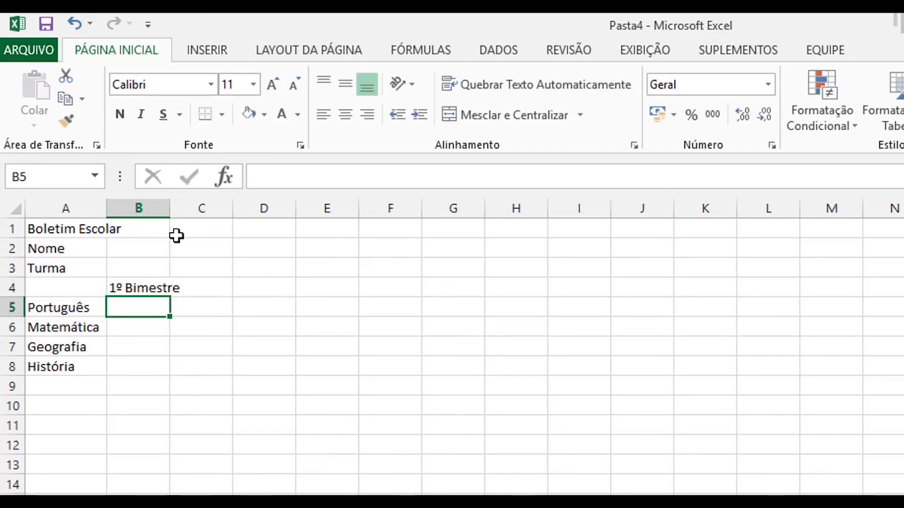
{"action": "left_click_drag", "start_coordinate": [170, 207], "coordinate": [189, 206]}
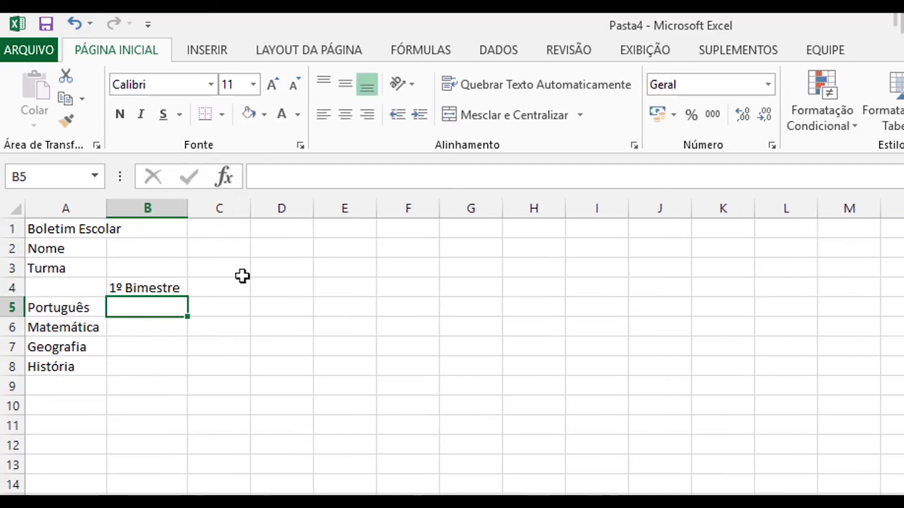
{"action": "left_click", "coordinate": [160, 287]}
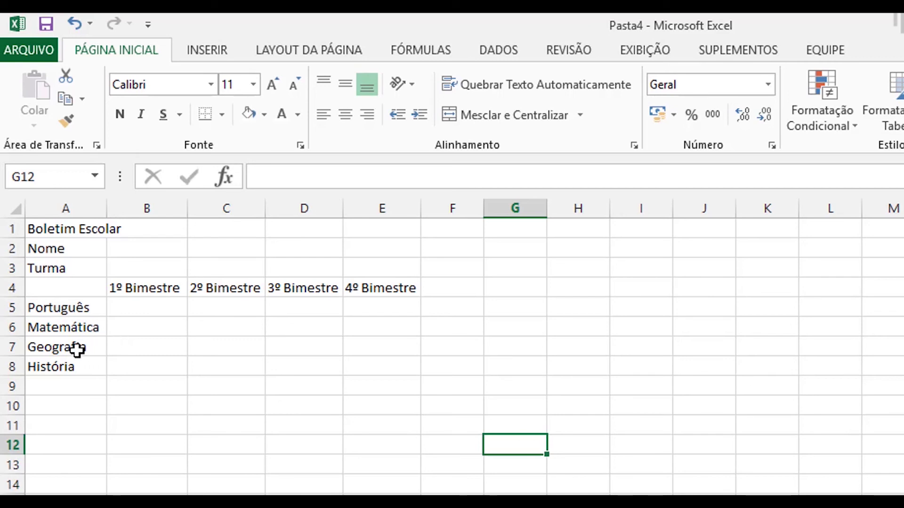
Step: Add Inglês as a fifth subject in A9
{"action": "left_click", "coordinate": [80, 387]}
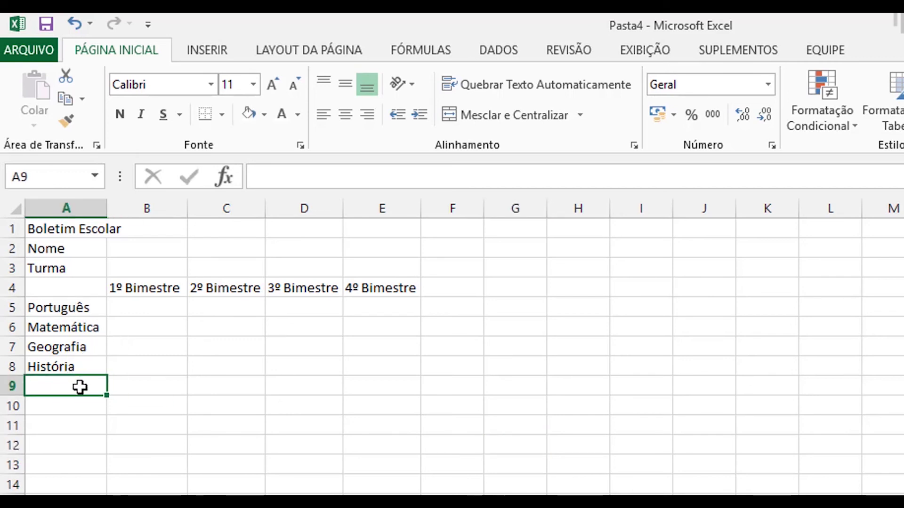
{"action": "type", "text": "Inglês"}
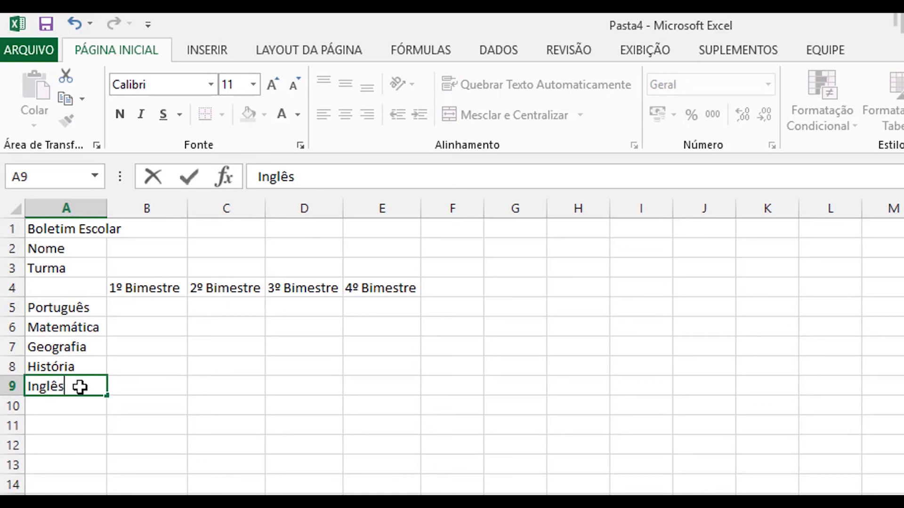
{"action": "left_click", "coordinate": [184, 490]}
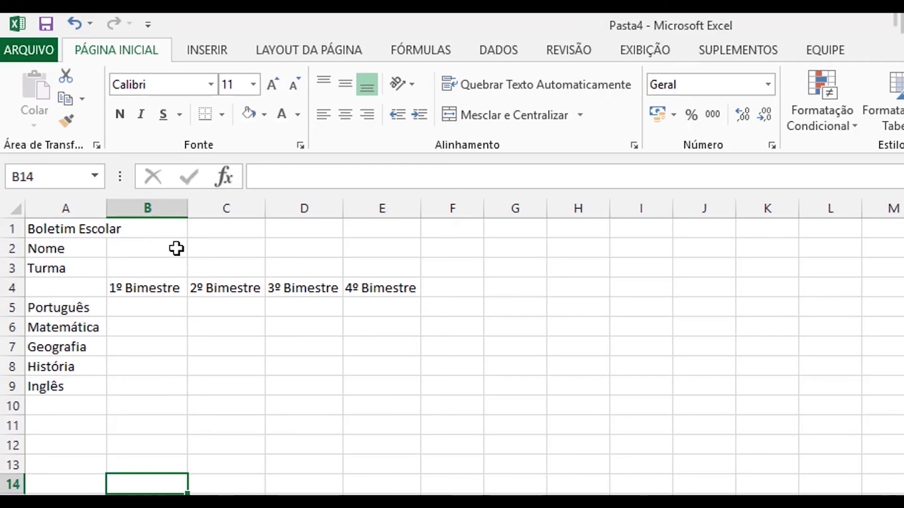
{"action": "left_click_drag", "start_coordinate": [177, 248], "coordinate": [366, 260]}
Step: Merge B2:E2 beside Nome, left-align it and enter the student's full name
{"action": "left_click", "coordinate": [61, 263]}
{"action": "left_click_drag", "start_coordinate": [147, 250], "coordinate": [357, 248]}
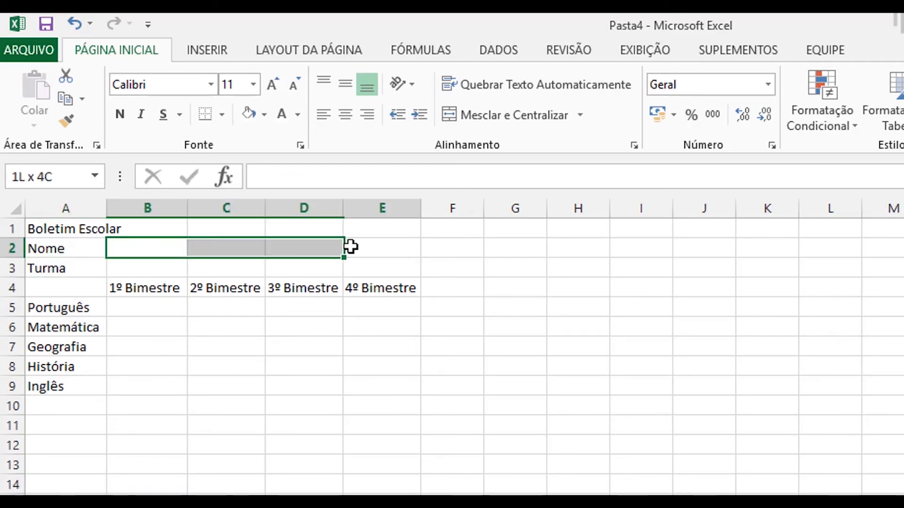
{"action": "left_click", "coordinate": [495, 123]}
{"action": "left_click", "coordinate": [317, 112]}
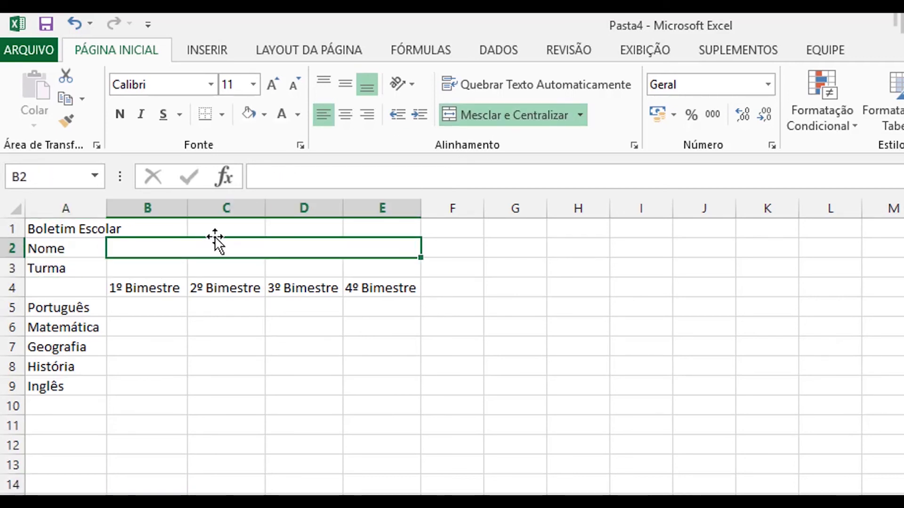
{"action": "type", "text": "Emer"}
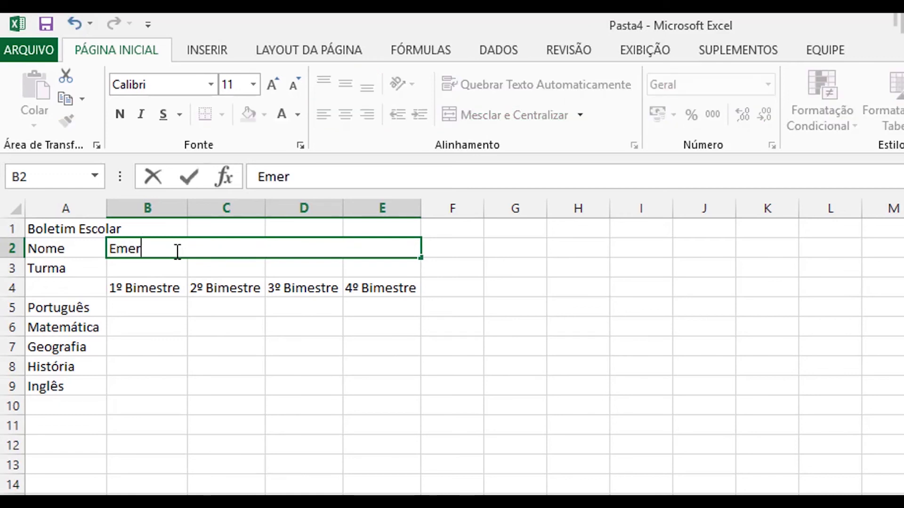
{"action": "type", "text": "son Carvalho"}
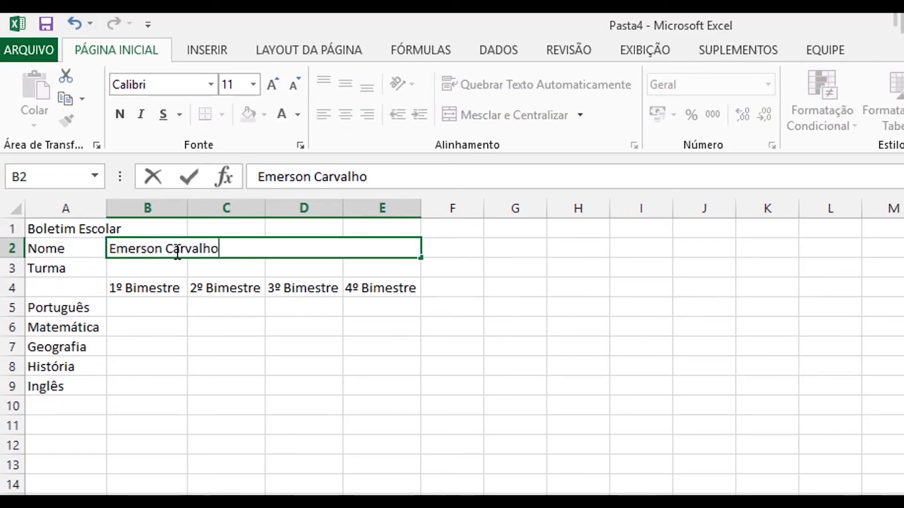
Step: Merge B3:E3 beside Turma and enter the class 3º Ano - Noturno
{"action": "left_click_drag", "start_coordinate": [168, 266], "coordinate": [409, 269]}
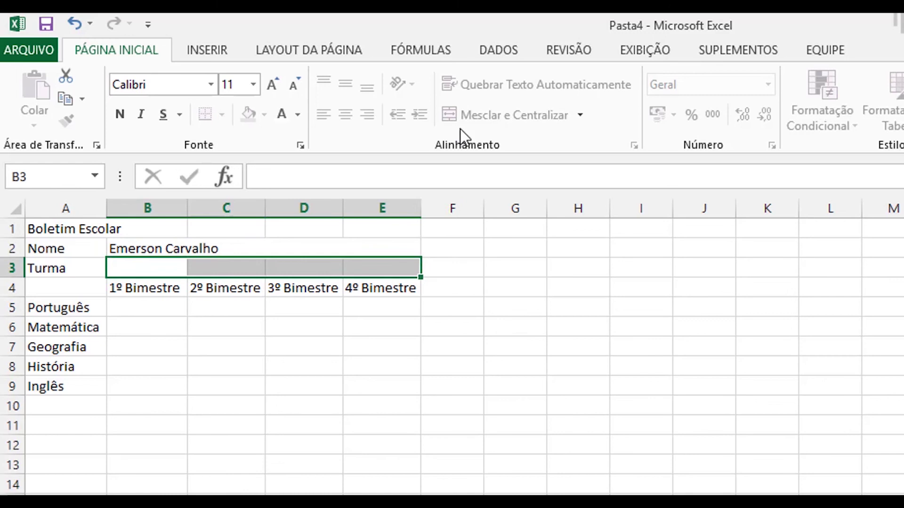
{"action": "left_click", "coordinate": [451, 118]}
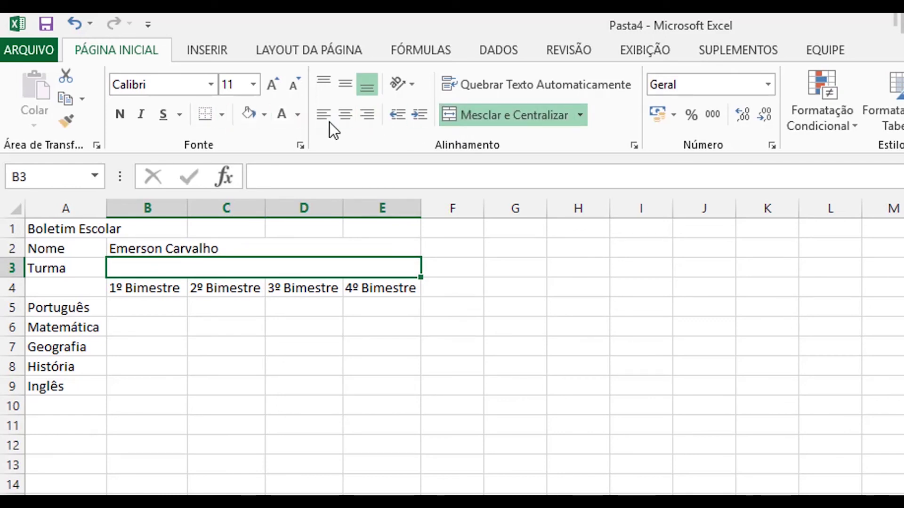
{"action": "double_click", "coordinate": [151, 268]}
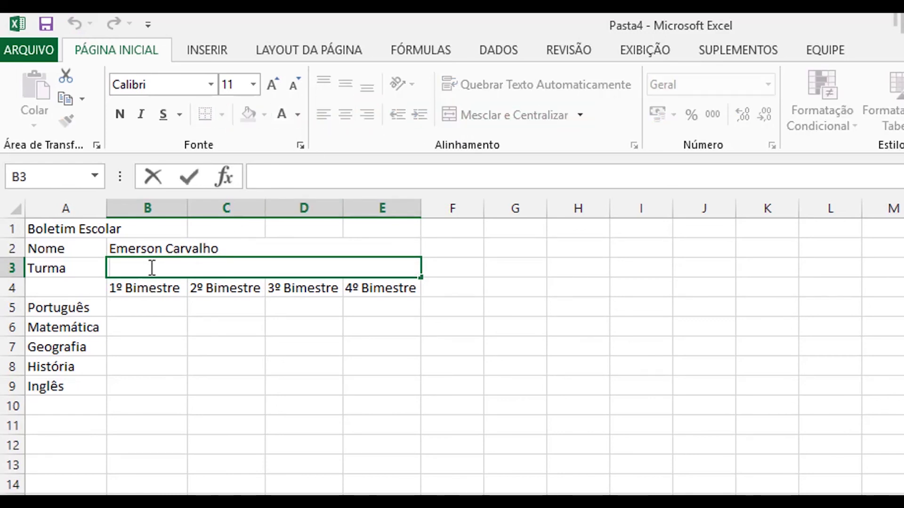
{"action": "type", "text": "3"}
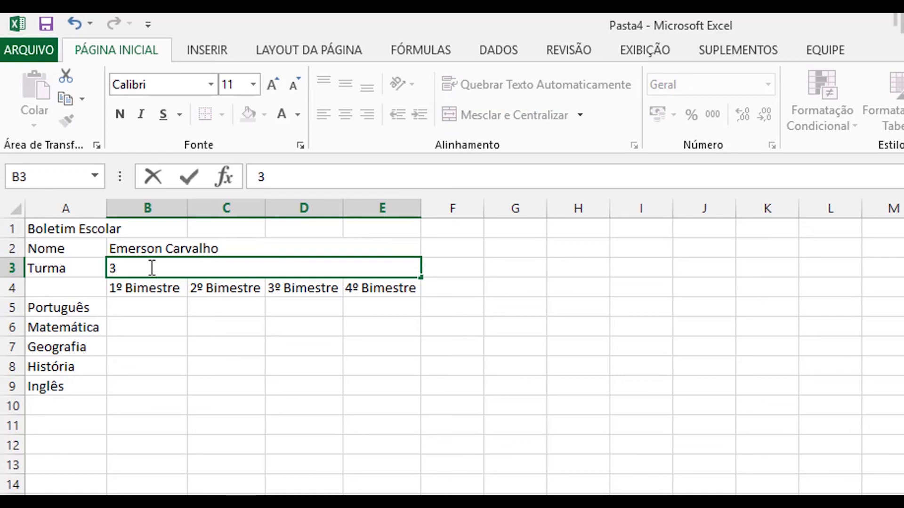
{"action": "type", "text": "º Ano - Noturno"}
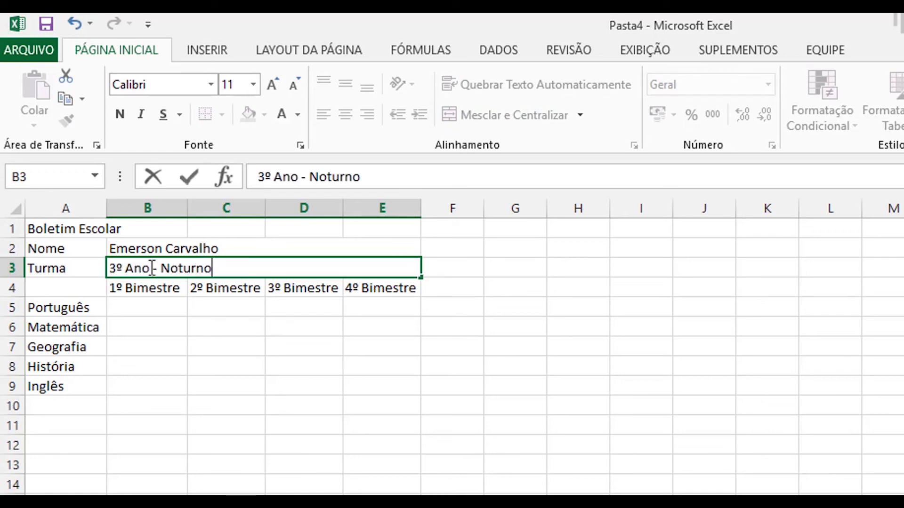
{"action": "left_click", "coordinate": [239, 419]}
{"action": "left_click_drag", "start_coordinate": [66, 222], "coordinate": [383, 229]}
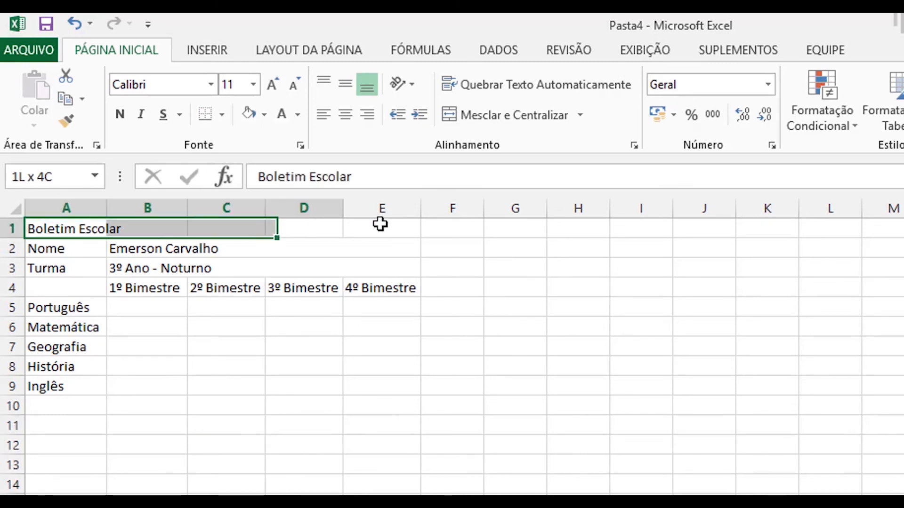
Step: Merge and centre the Boletim Escolar title across A1:E1
{"action": "left_click", "coordinate": [471, 115]}
{"action": "left_click", "coordinate": [452, 425]}
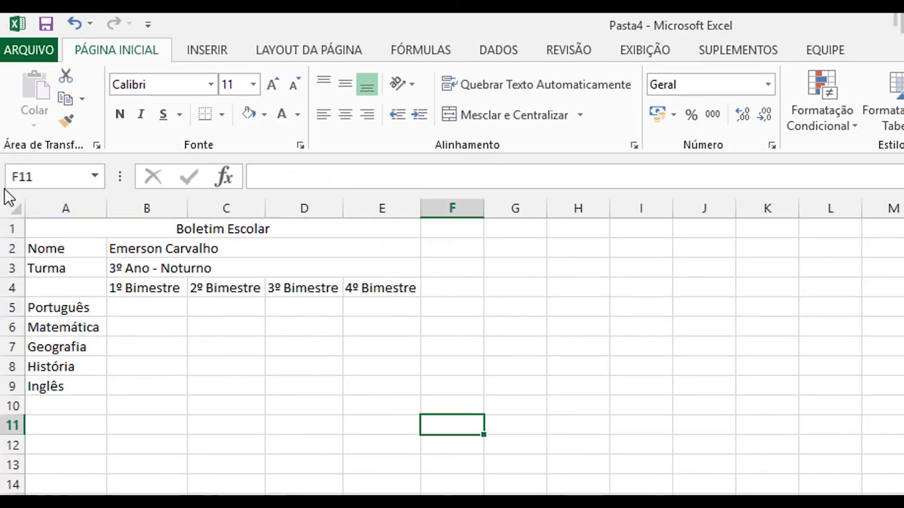
{"action": "left_click", "coordinate": [87, 235]}
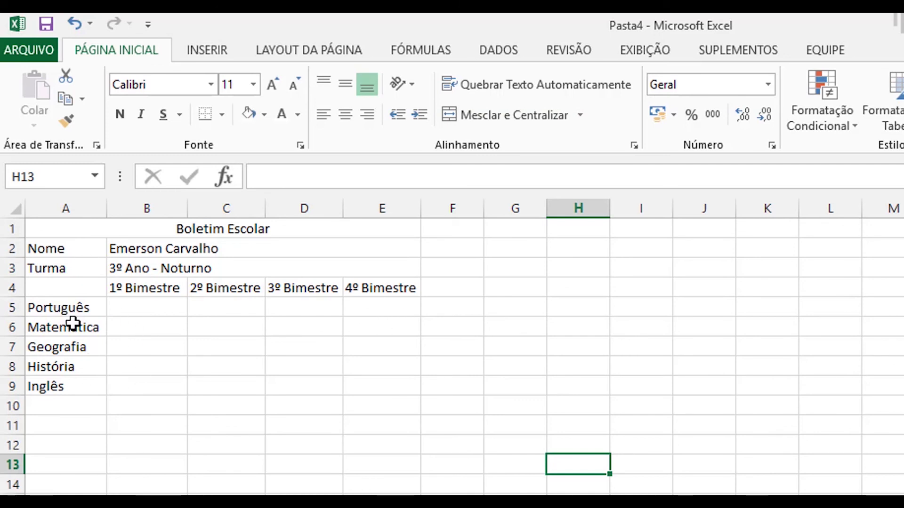
Step: Apply All Borders to the whole report table A1:E9
{"action": "mouse_move", "coordinate": [66, 228]}
{"action": "left_mouse_down"}
{"action": "mouse_move", "coordinate": [125, 382]}
{"action": "mouse_move", "coordinate": [118, 388]}
{"action": "left_mouse_up"}
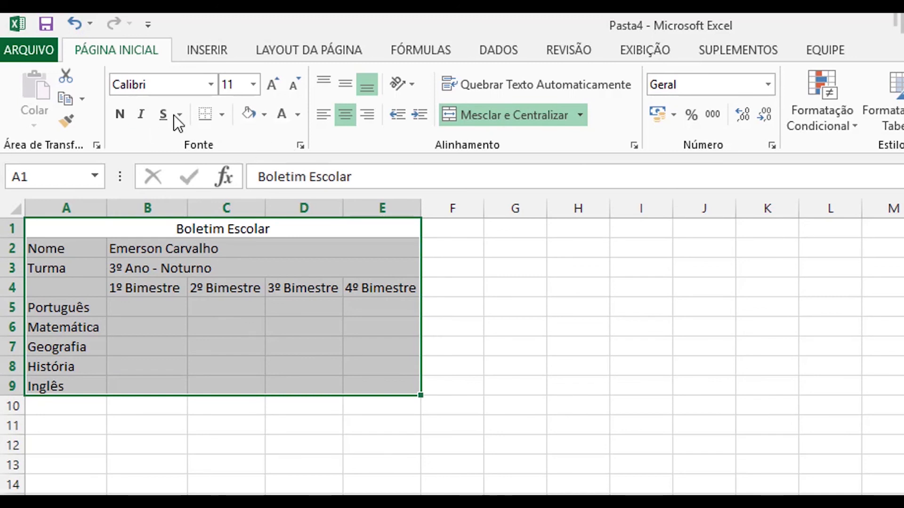
{"action": "left_click", "coordinate": [223, 117]}
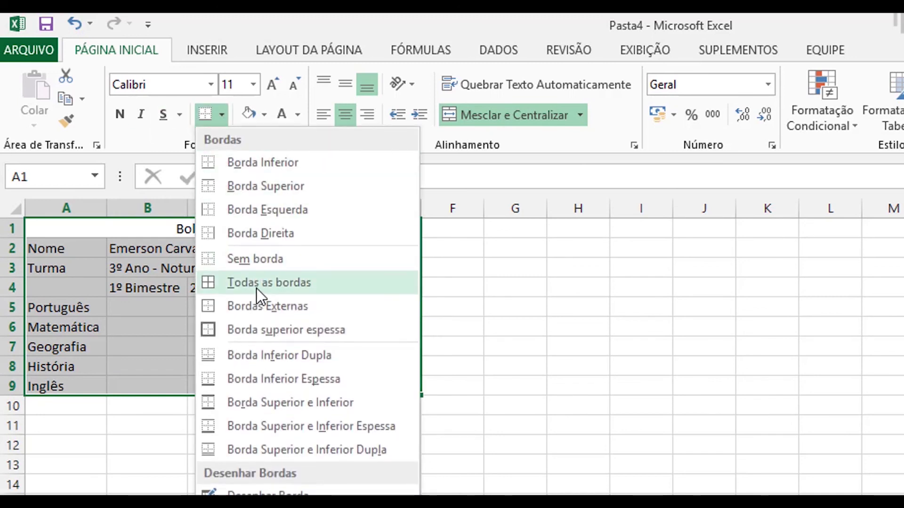
{"action": "left_click", "coordinate": [256, 288]}
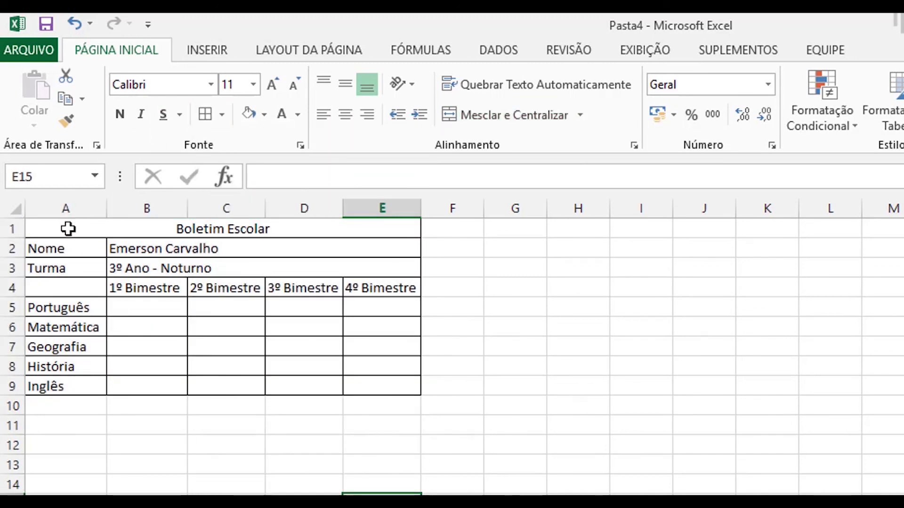
Step: Fill the header cells with green
{"action": "left_click", "coordinate": [66, 229]}
{"action": "left_click", "coordinate": [264, 117]}
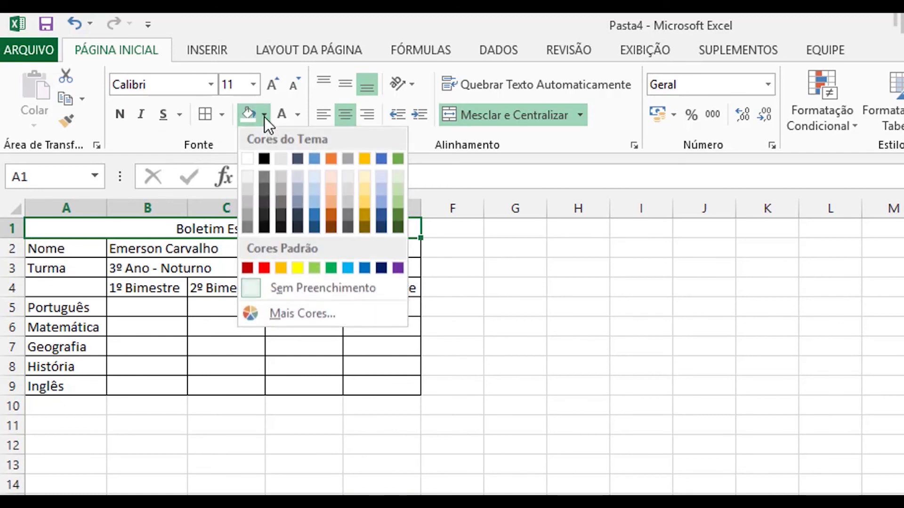
{"action": "left_click", "coordinate": [338, 228]}
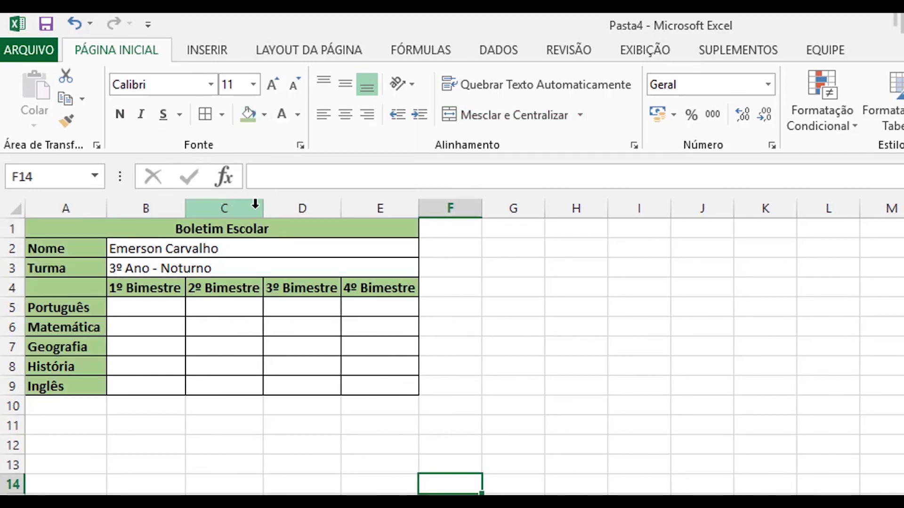
Step: Widen columns C, D and E slightly
{"action": "left_click_drag", "start_coordinate": [263, 208], "coordinate": [265, 208]}
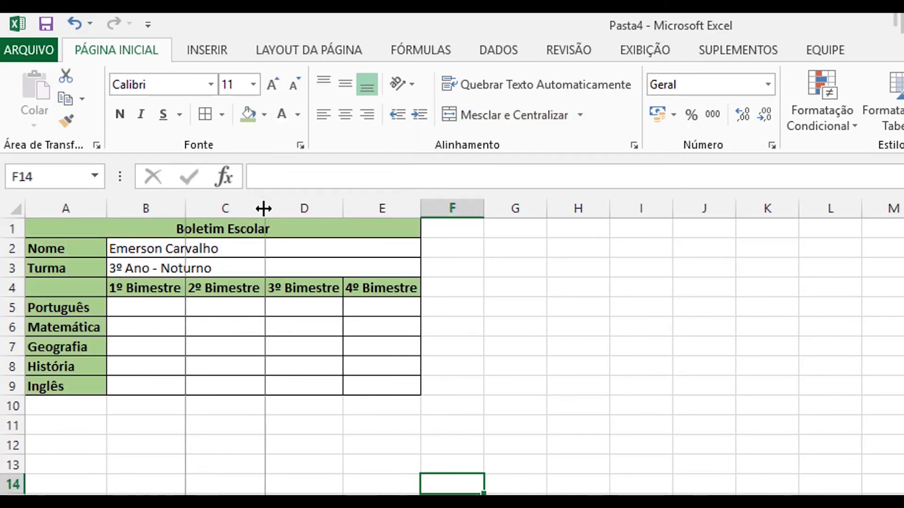
{"action": "left_click_drag", "start_coordinate": [341, 209], "coordinate": [344, 208]}
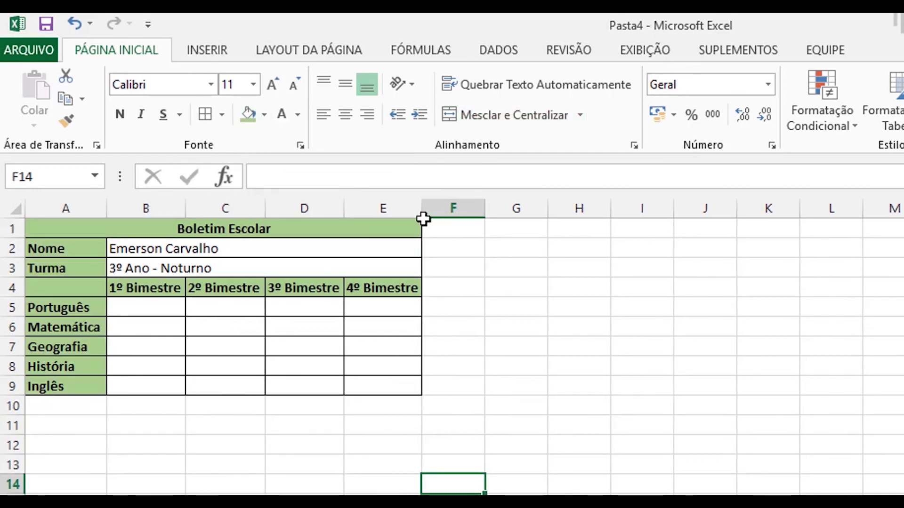
{"action": "left_click_drag", "start_coordinate": [421, 208], "coordinate": [423, 209]}
{"action": "key", "text": "Down"}
{"action": "key", "text": "Down"}
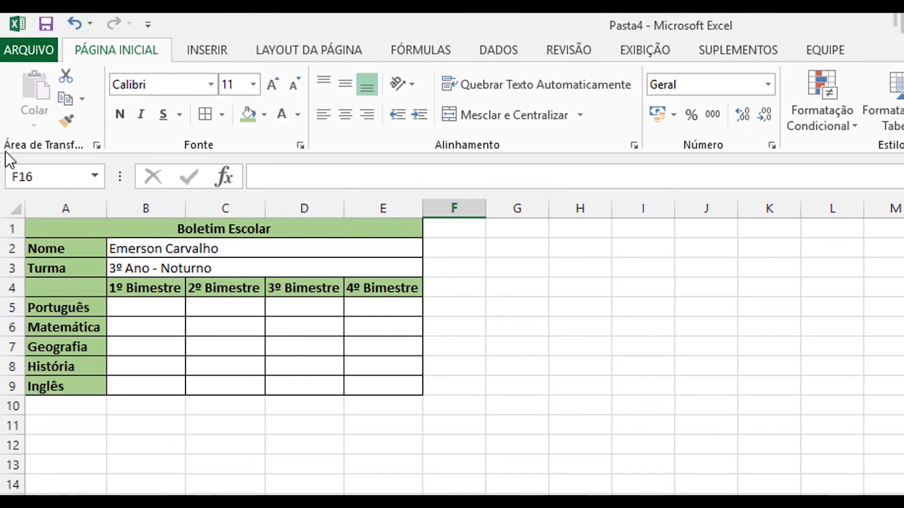
{"action": "left_click", "coordinate": [158, 310]}
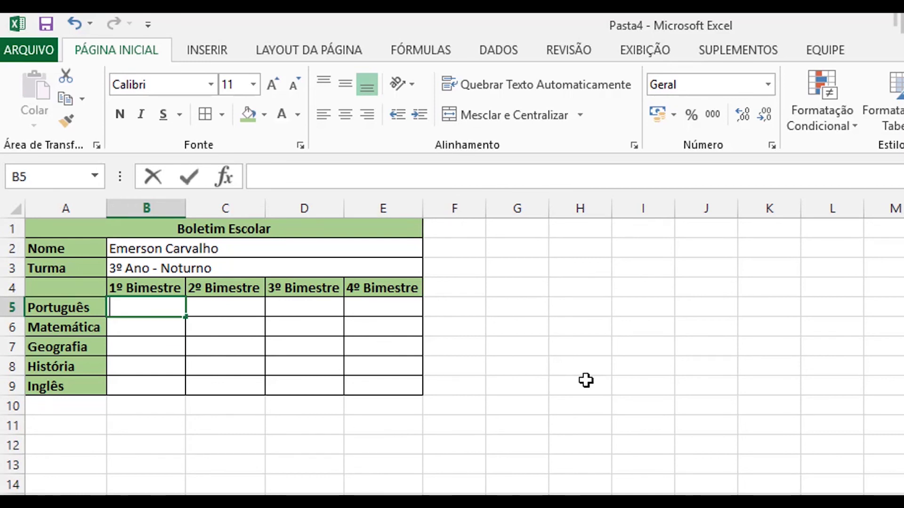
Step: Type the bimester grades into B5:E9, starting with 9,5 and 10, and centre them
{"action": "type", "text": "9,5"}
{"action": "left_click", "coordinate": [226, 312]}
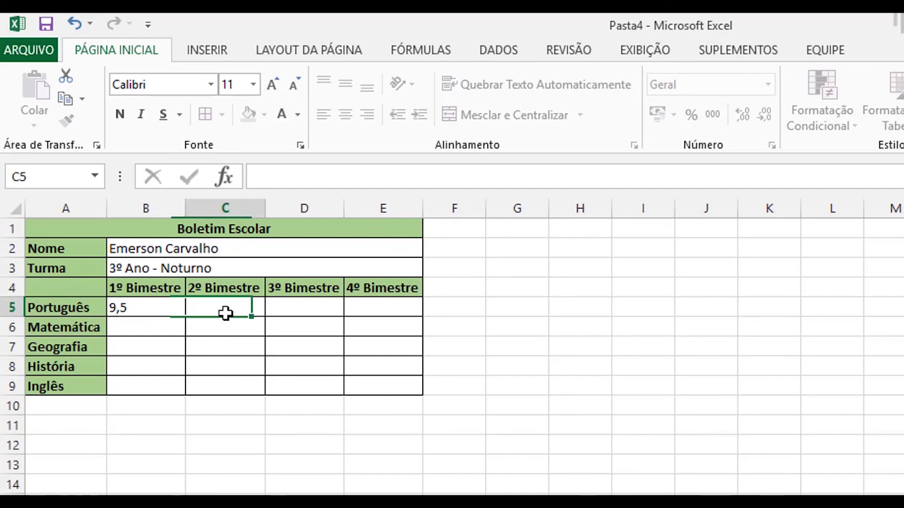
{"action": "type", "text": "10"}
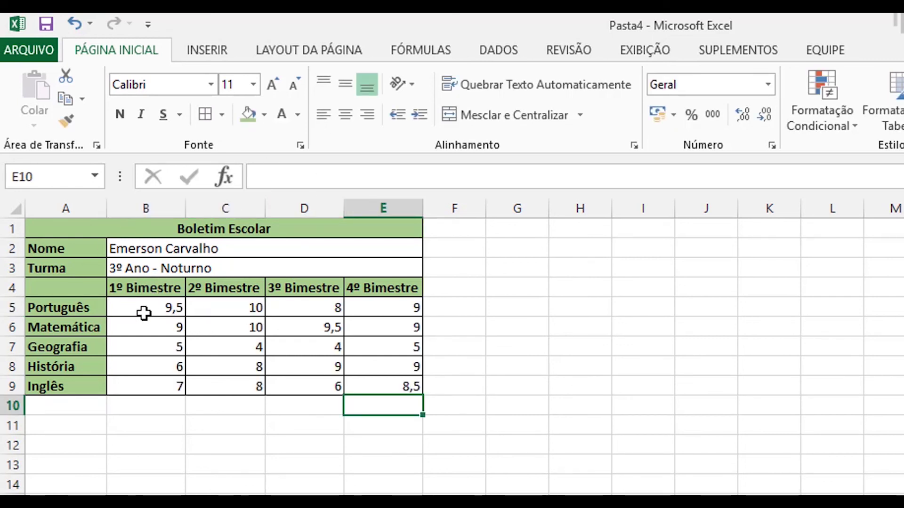
{"action": "left_click_drag", "start_coordinate": [145, 312], "coordinate": [377, 387]}
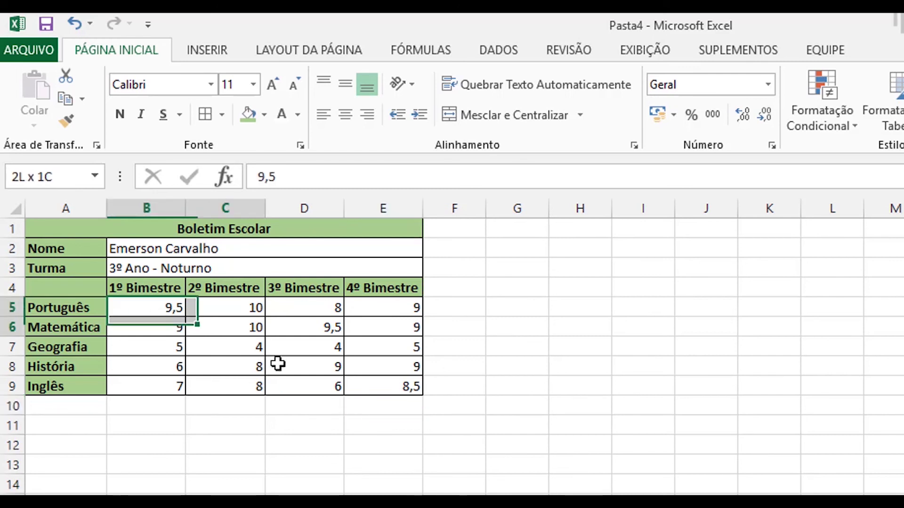
{"action": "left_click", "coordinate": [345, 114]}
{"action": "left_click", "coordinate": [517, 494]}
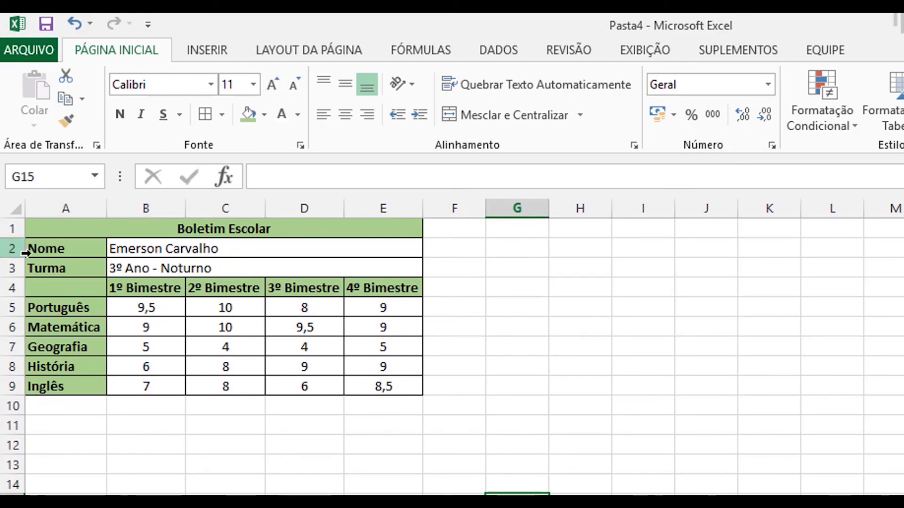
{"action": "left_click", "coordinate": [436, 289]}
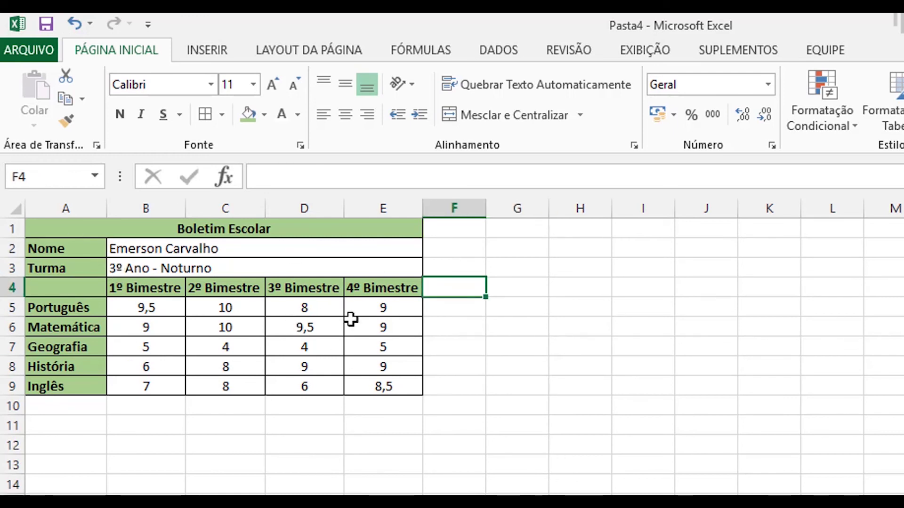
Step: Add Nota Final and Média headings in F4 and G4, fitting column F to its heading
{"action": "type", "text": "Nota Finaç"}
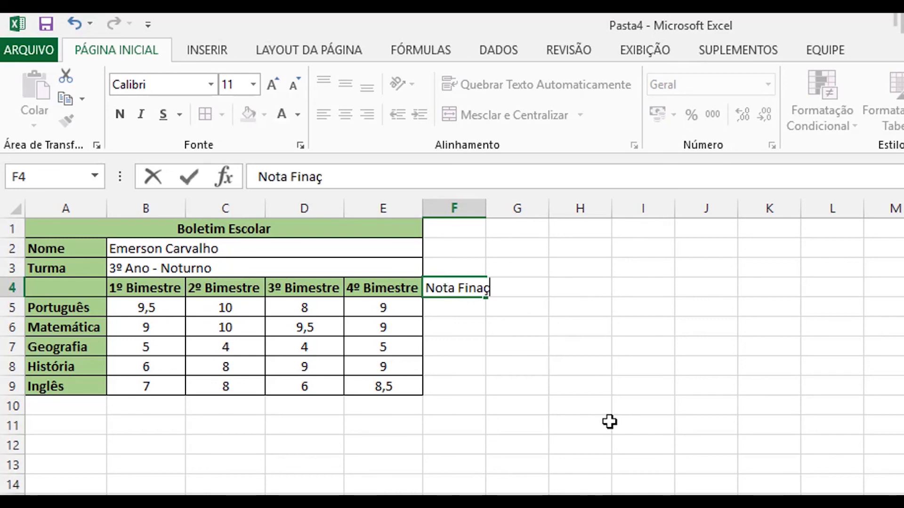
{"action": "key", "text": "BackSpace"}
{"action": "type", "text": "l"}
{"action": "key", "text": "Return"}
{"action": "double_click", "coordinate": [489, 202]}
{"action": "left_click", "coordinate": [509, 286]}
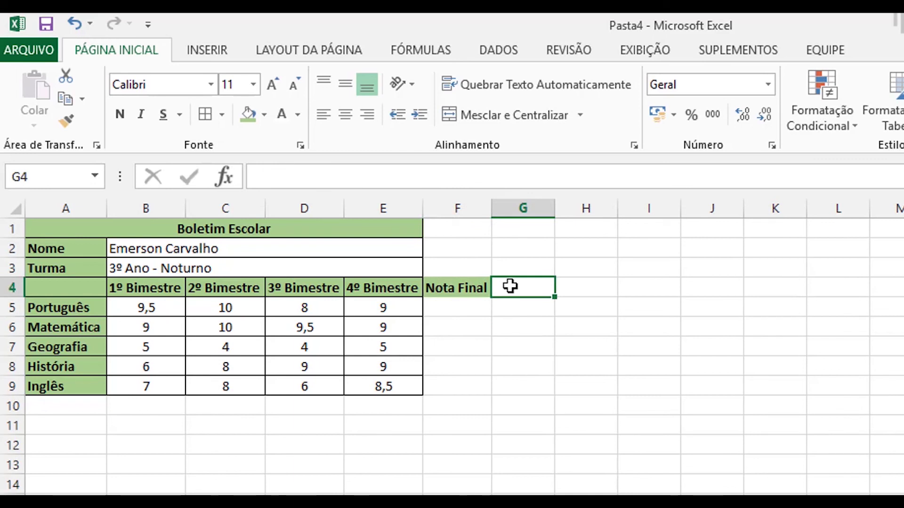
{"action": "type", "text": "Média"}
{"action": "key", "text": "Return"}
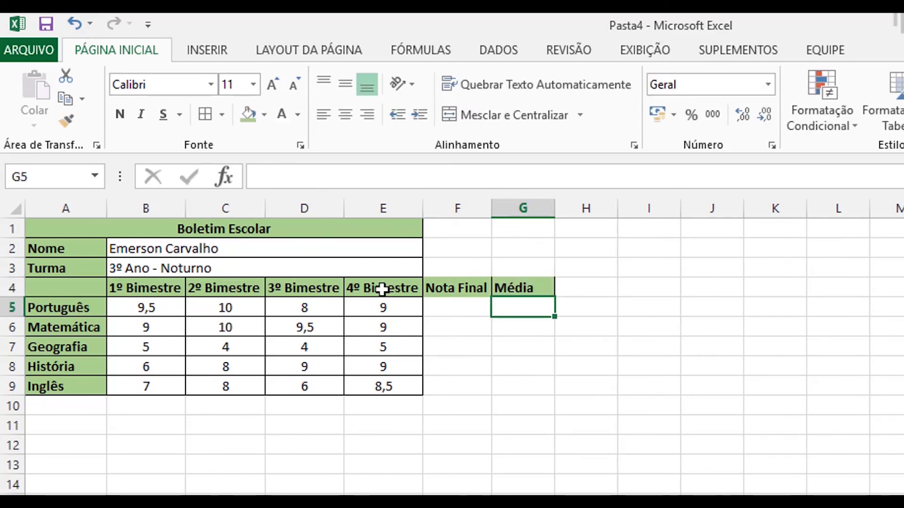
Step: Extend the title, name and class merges through column G and border rows 1–3
{"action": "left_click_drag", "start_coordinate": [374, 232], "coordinate": [498, 227]}
{"action": "left_click", "coordinate": [502, 107]}
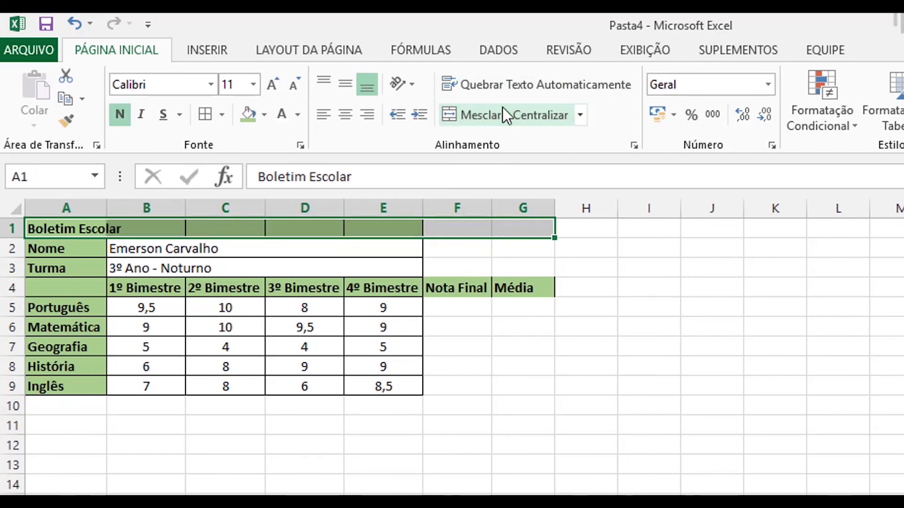
{"action": "left_click_drag", "start_coordinate": [335, 245], "coordinate": [541, 250]}
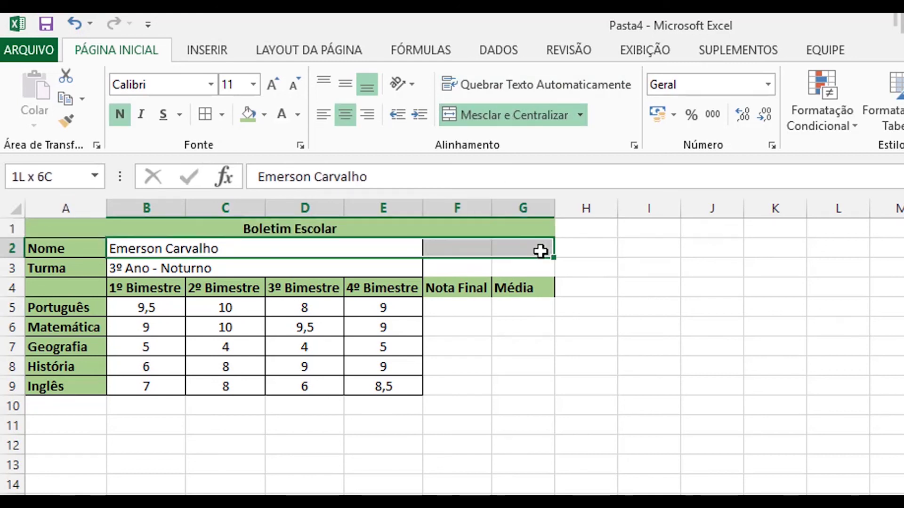
{"action": "left_click", "coordinate": [496, 123]}
{"action": "left_click_drag", "start_coordinate": [141, 268], "coordinate": [524, 277]}
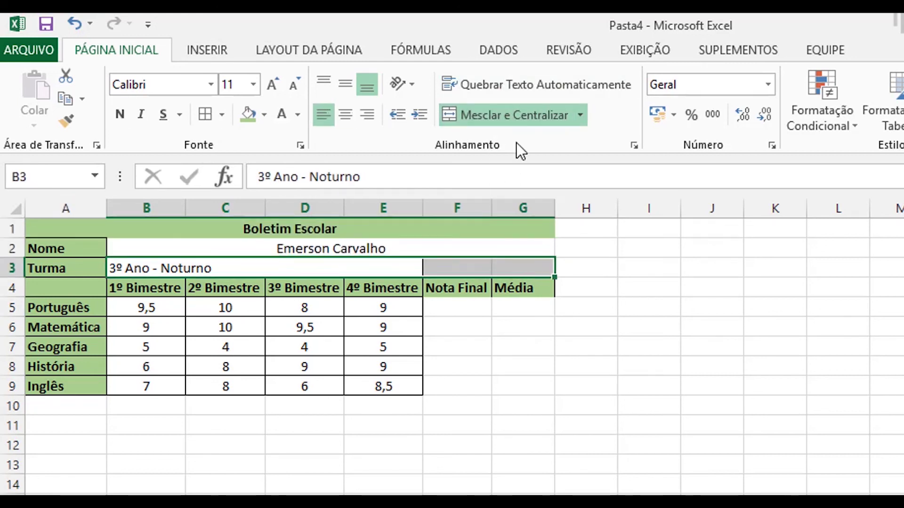
{"action": "left_click", "coordinate": [521, 117]}
{"action": "left_click_drag", "start_coordinate": [220, 229], "coordinate": [242, 269]}
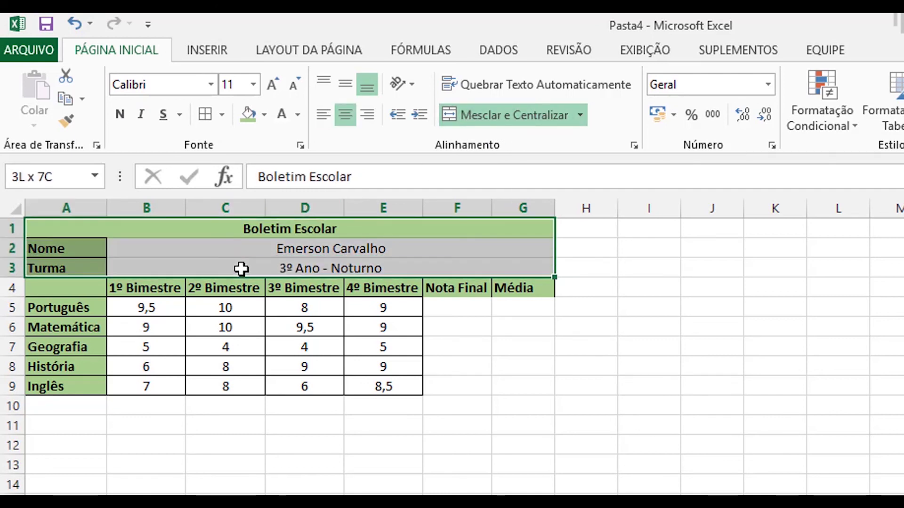
{"action": "left_click", "coordinate": [207, 115]}
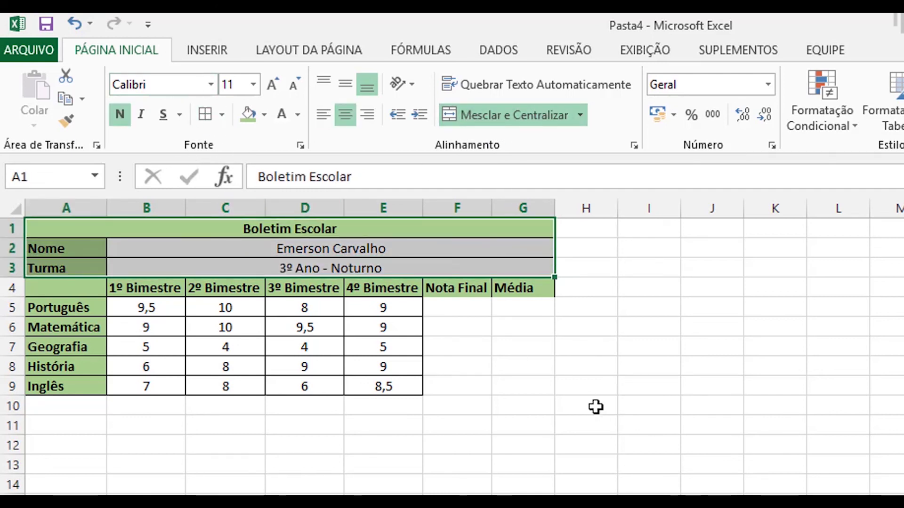
{"action": "left_click", "coordinate": [595, 407]}
Step: Apply All Borders to the Nota Final and Média cells F5:G9
{"action": "left_click", "coordinate": [456, 306]}
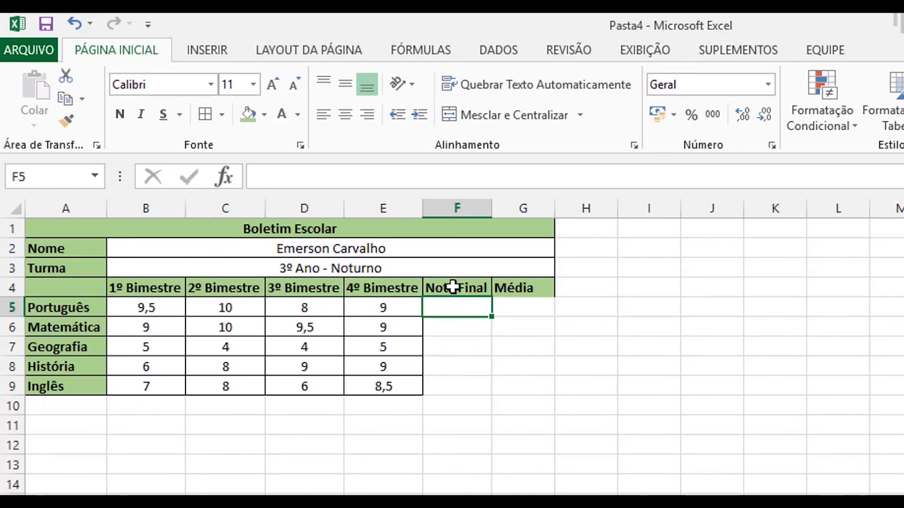
{"action": "left_click_drag", "start_coordinate": [453, 286], "coordinate": [500, 387]}
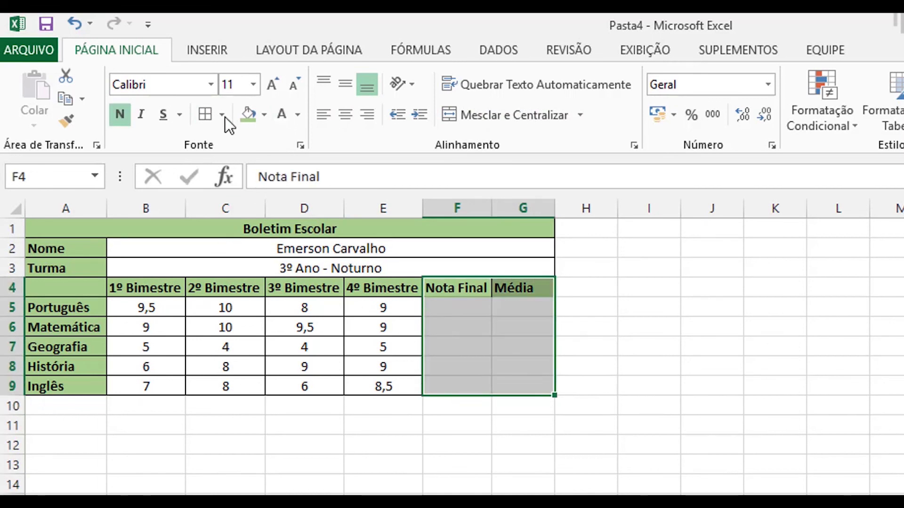
{"action": "left_click", "coordinate": [203, 116]}
{"action": "left_click", "coordinate": [631, 485]}
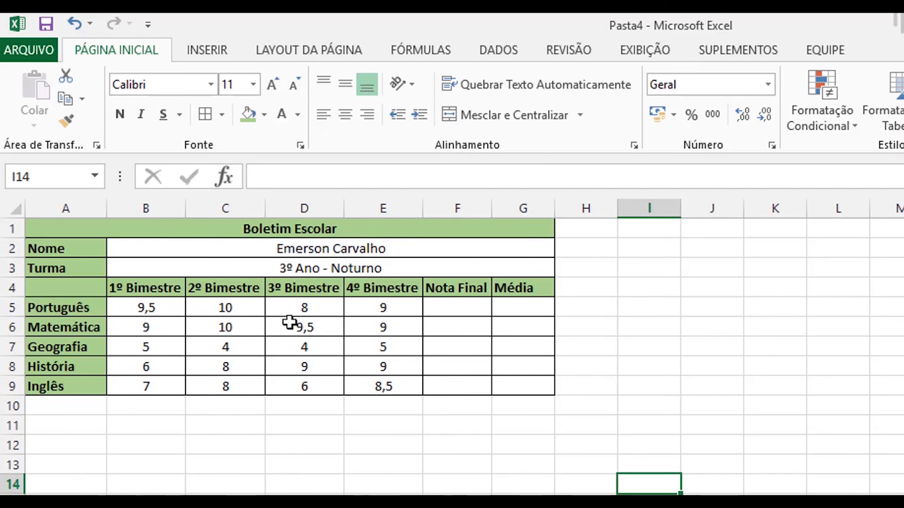
Step: Enter =SOMA(B5:E5) in F5 for Português's Nota Final, giving 36,5
{"action": "left_click", "coordinate": [457, 309]}
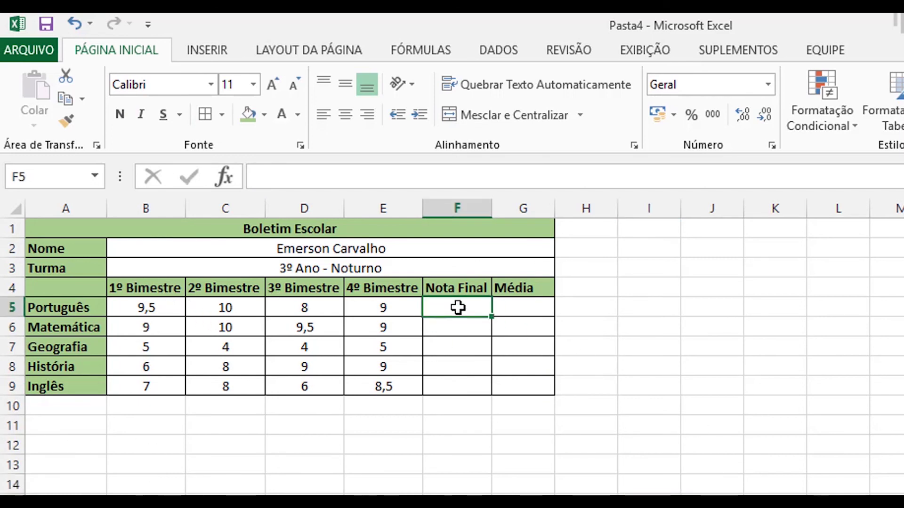
{"action": "type", "text": "=soma"}
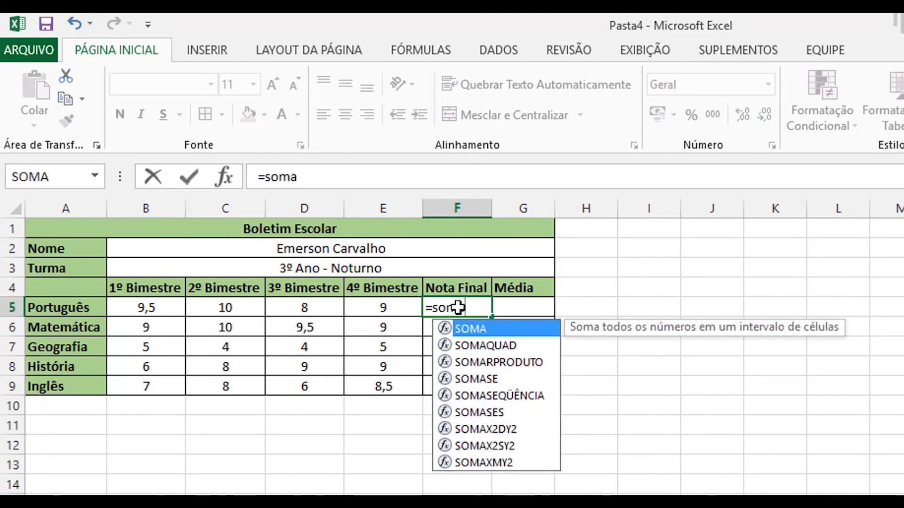
{"action": "type", "text": "("}
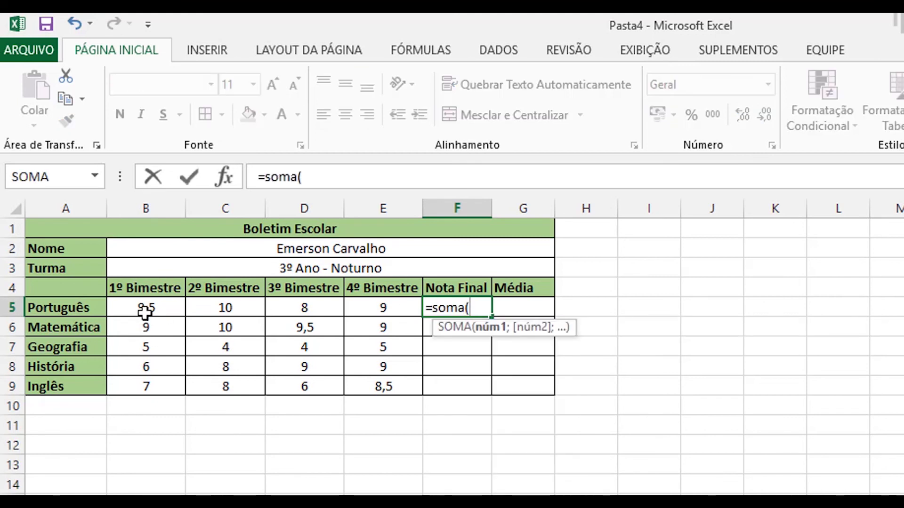
{"action": "left_click_drag", "start_coordinate": [143, 308], "coordinate": [367, 308]}
{"action": "key", "text": "Return"}
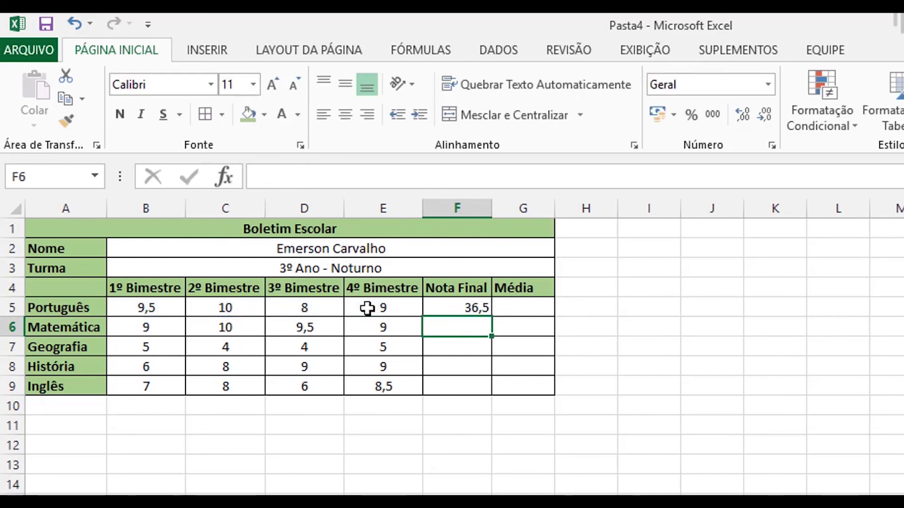
{"action": "left_click", "coordinate": [471, 315]}
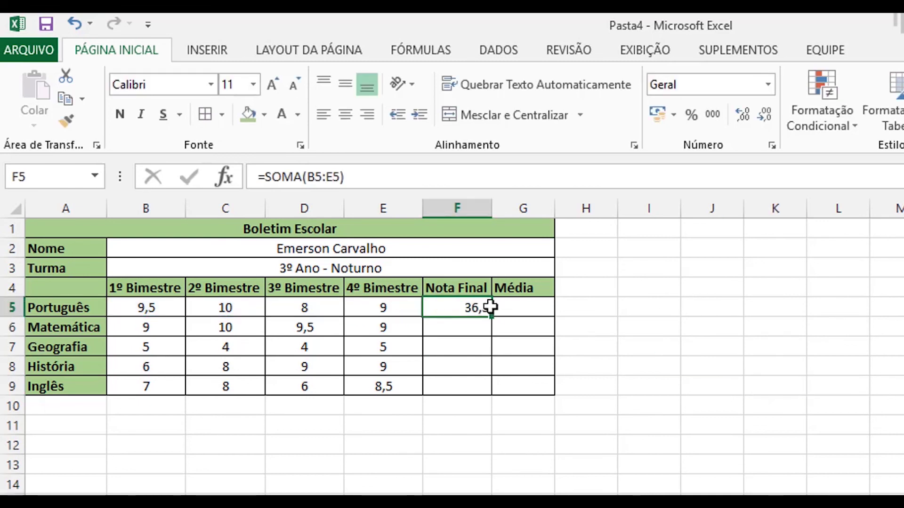
Step: Enter =MÉDIA(B5:E5) in G5 for Português's Média, giving 9,125
{"action": "left_click", "coordinate": [540, 305]}
{"action": "type", "text": "="}
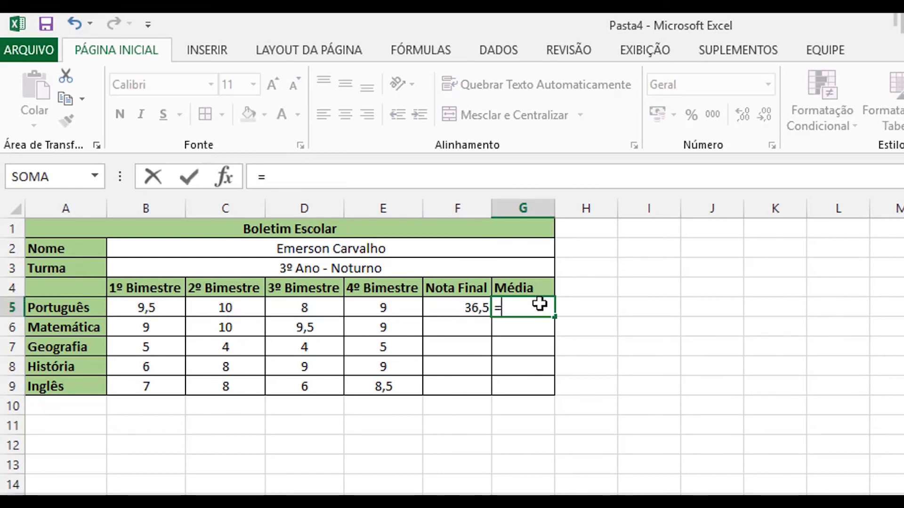
{"action": "type", "text": "média"}
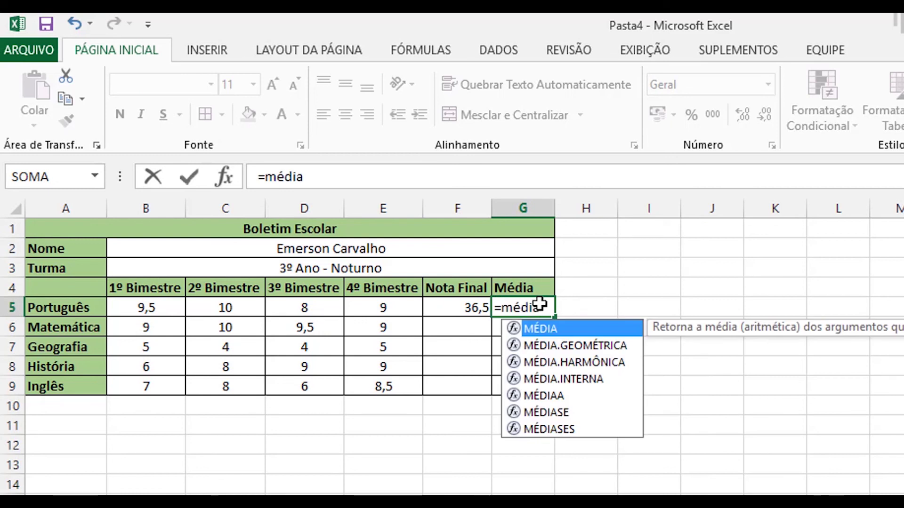
{"action": "type", "text": "("}
{"action": "left_click_drag", "start_coordinate": [149, 305], "coordinate": [369, 306]}
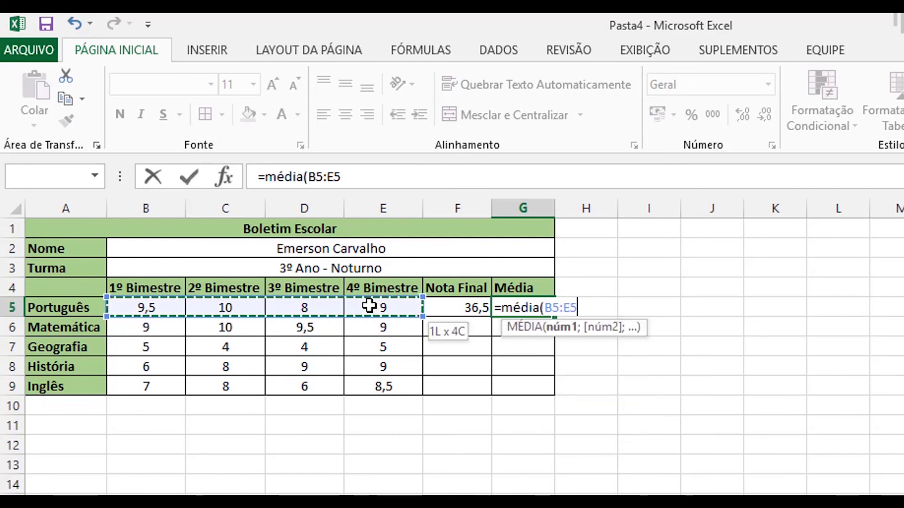
{"action": "key", "text": "Return"}
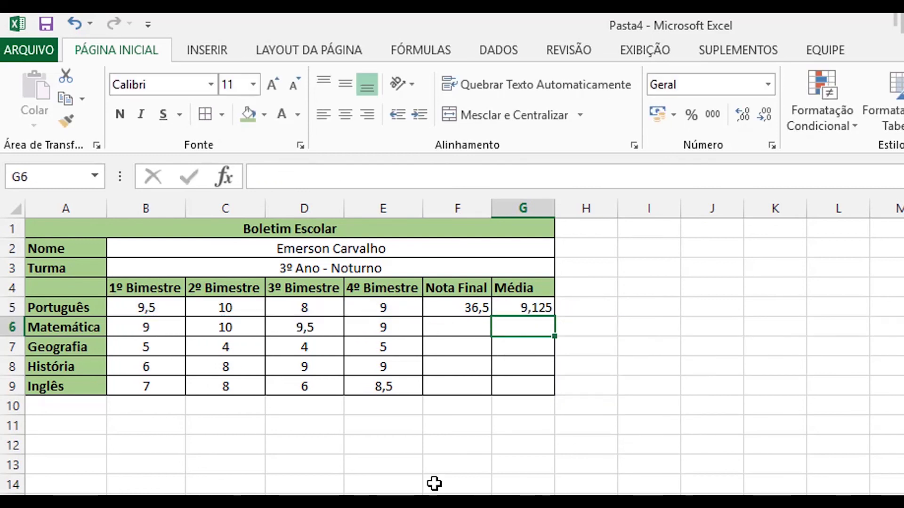
{"action": "left_click", "coordinate": [649, 425]}
{"action": "left_click", "coordinate": [480, 308]}
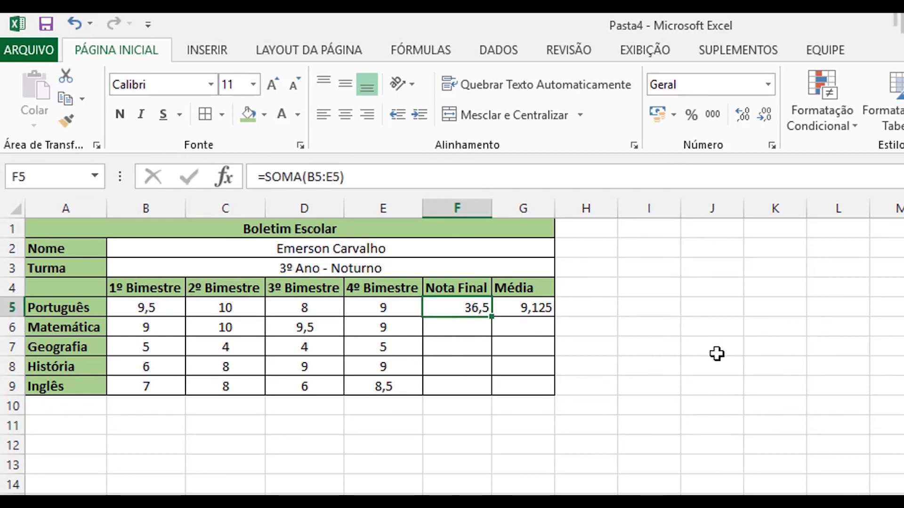
{"action": "left_click", "coordinate": [651, 440]}
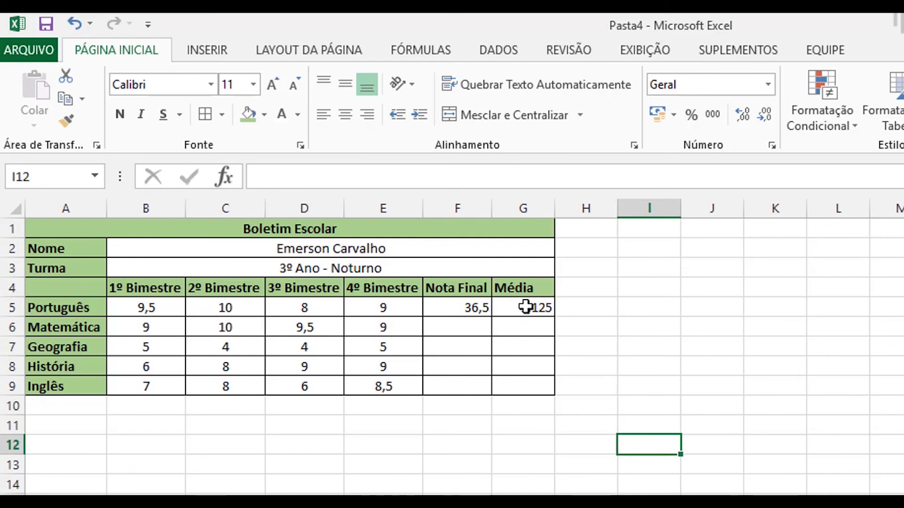
Step: Reduce the decimal places shown in the Média cells G5:G9
{"action": "left_click_drag", "start_coordinate": [526, 307], "coordinate": [521, 387]}
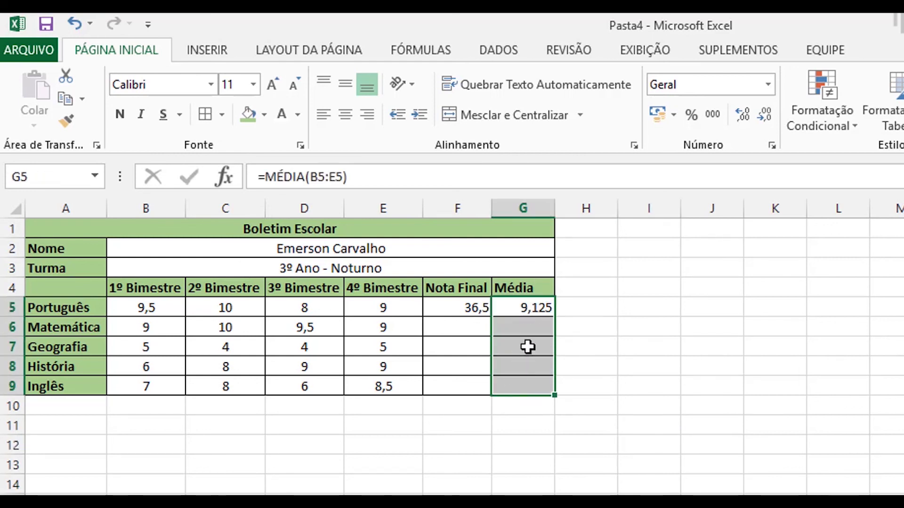
{"action": "left_click", "coordinate": [766, 115]}
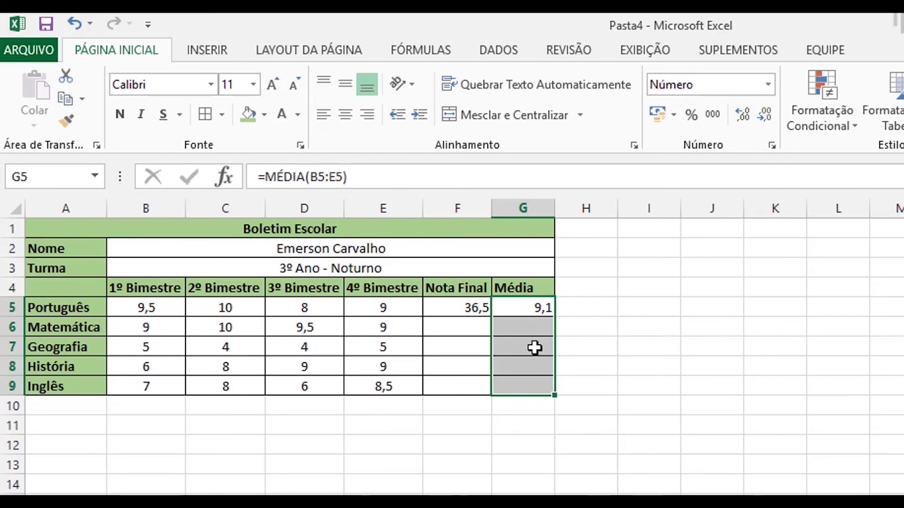
{"action": "left_click", "coordinate": [649, 385]}
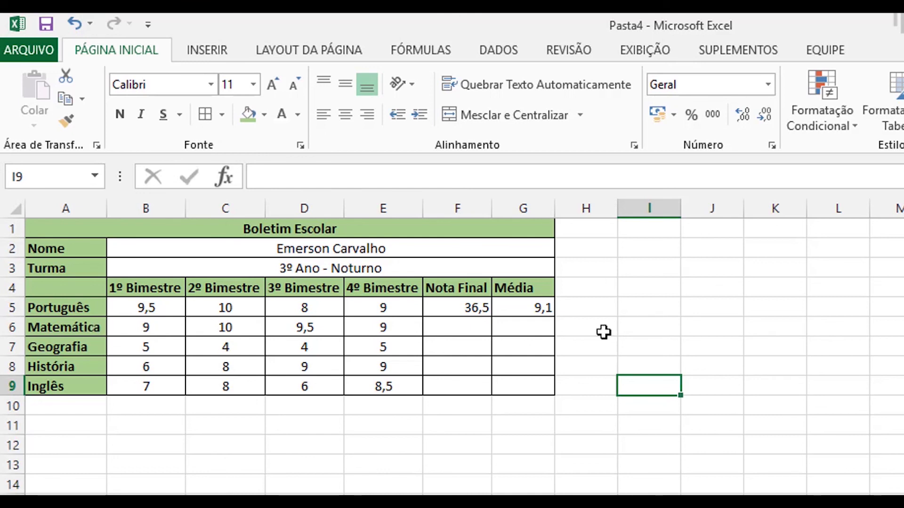
Step: Copy the F5:G5 sum and average formulas down through Inglês in row 9 and verify them
{"action": "left_click_drag", "start_coordinate": [468, 309], "coordinate": [523, 309]}
{"action": "double_click", "coordinate": [555, 318]}
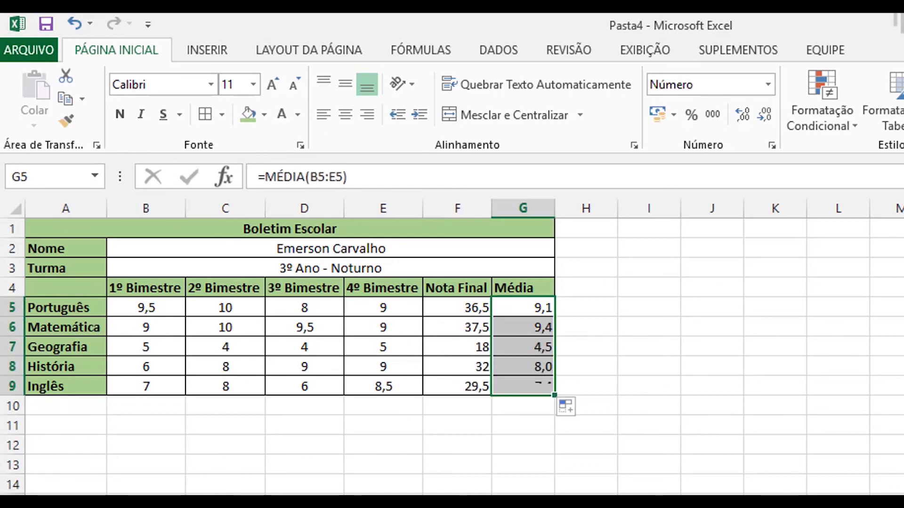
{"action": "left_click", "coordinate": [454, 312]}
{"action": "left_click", "coordinate": [462, 324]}
{"action": "left_click", "coordinate": [460, 349]}
{"action": "left_click", "coordinate": [466, 387]}
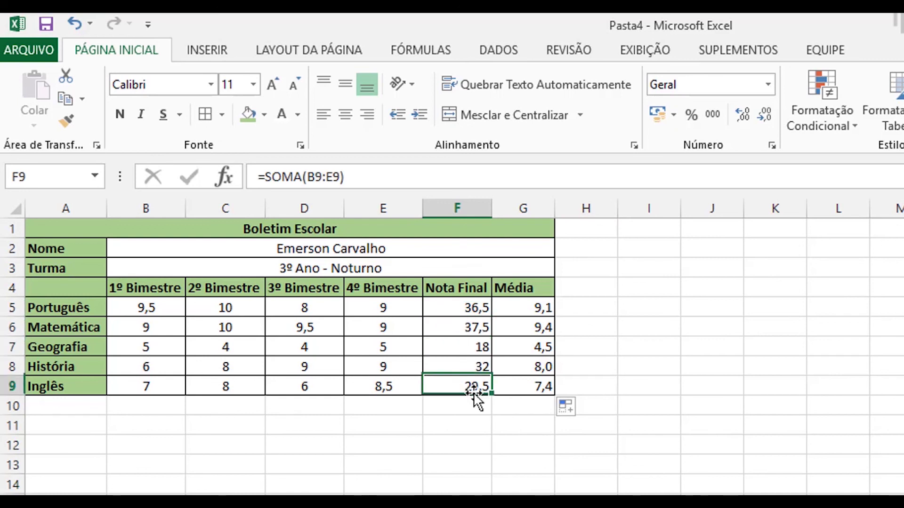
{"action": "left_click", "coordinate": [505, 383]}
{"action": "left_click", "coordinate": [510, 368]}
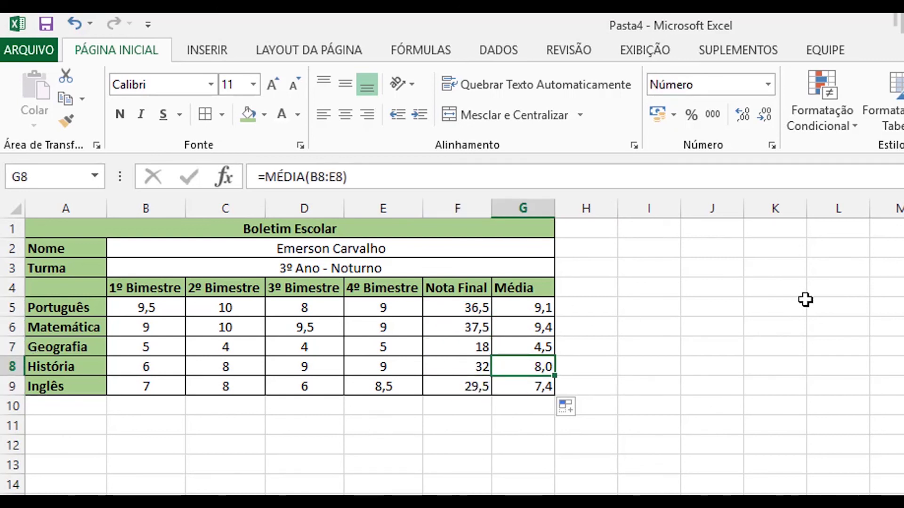
{"action": "left_click", "coordinate": [693, 247]}
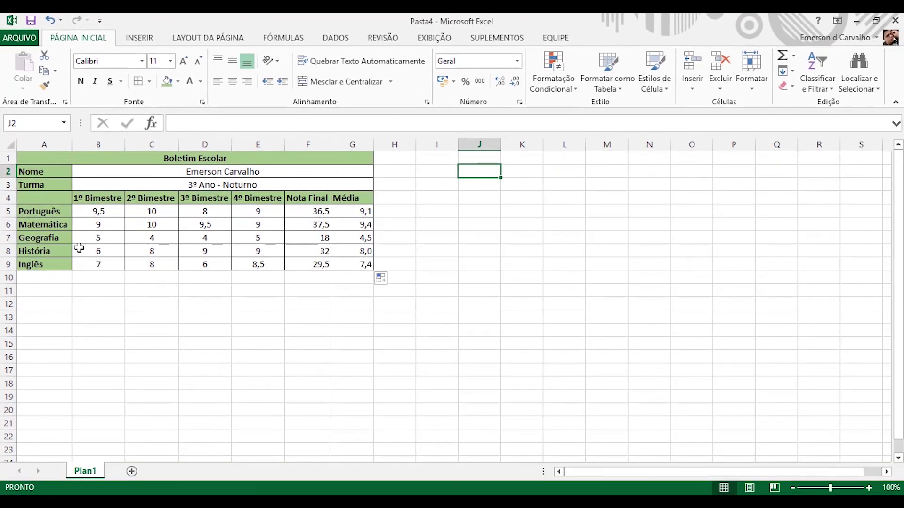
{"action": "left_click", "coordinate": [426, 156]}
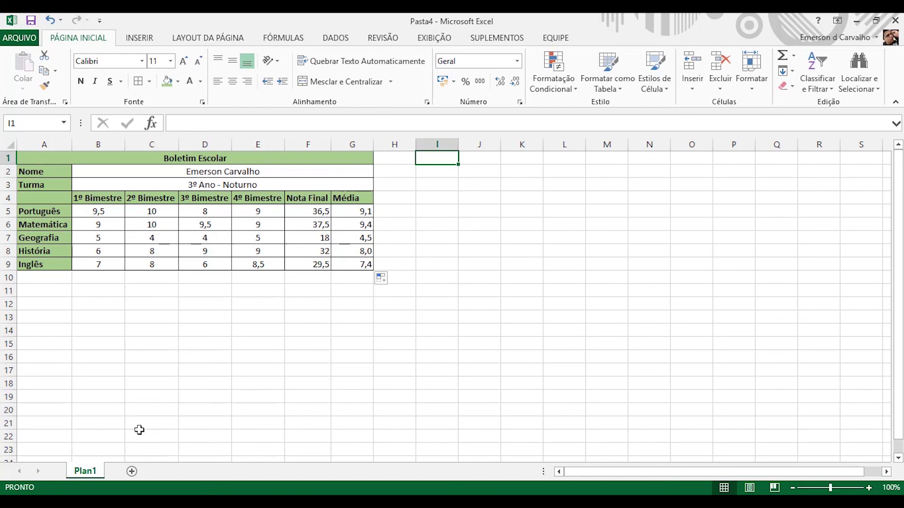
{"action": "left_click_drag", "start_coordinate": [104, 159], "coordinate": [114, 255]}
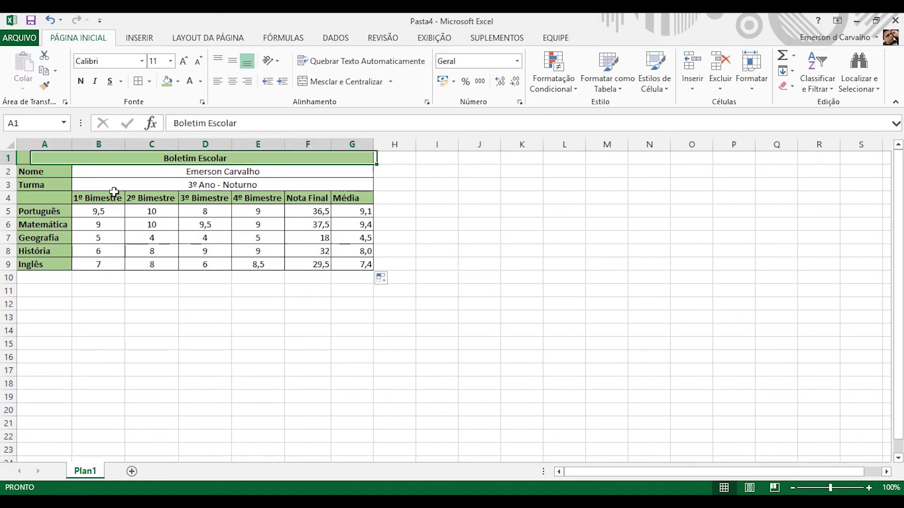